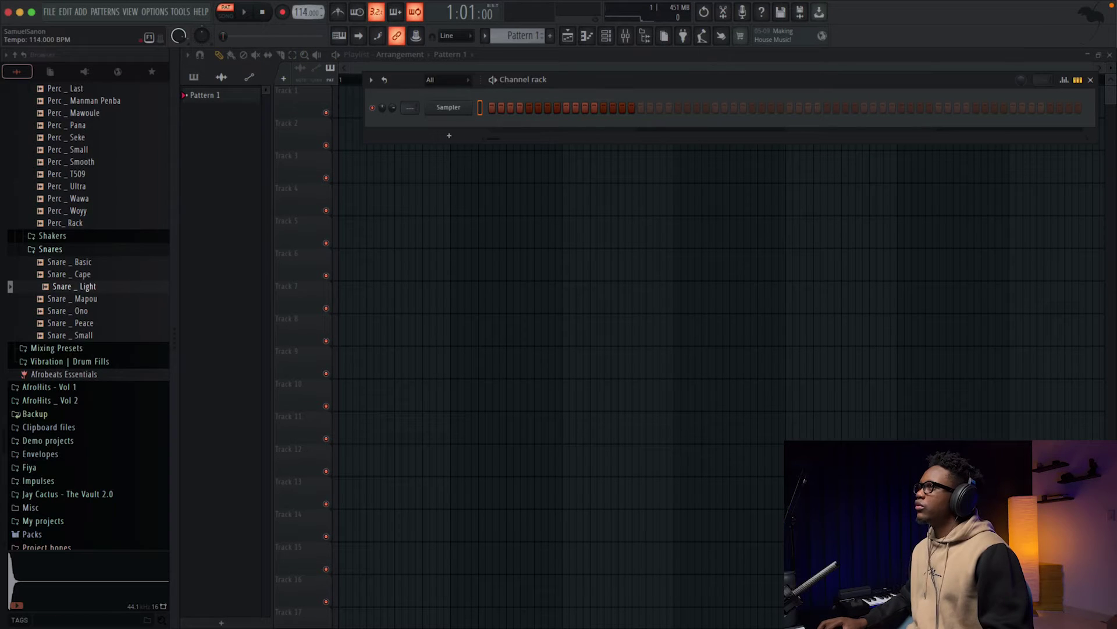
# - Add the Snare _ Peace sample as a new Channel rack channel with a hit on step 1
pyautogui.scroll(10, 130, 120)
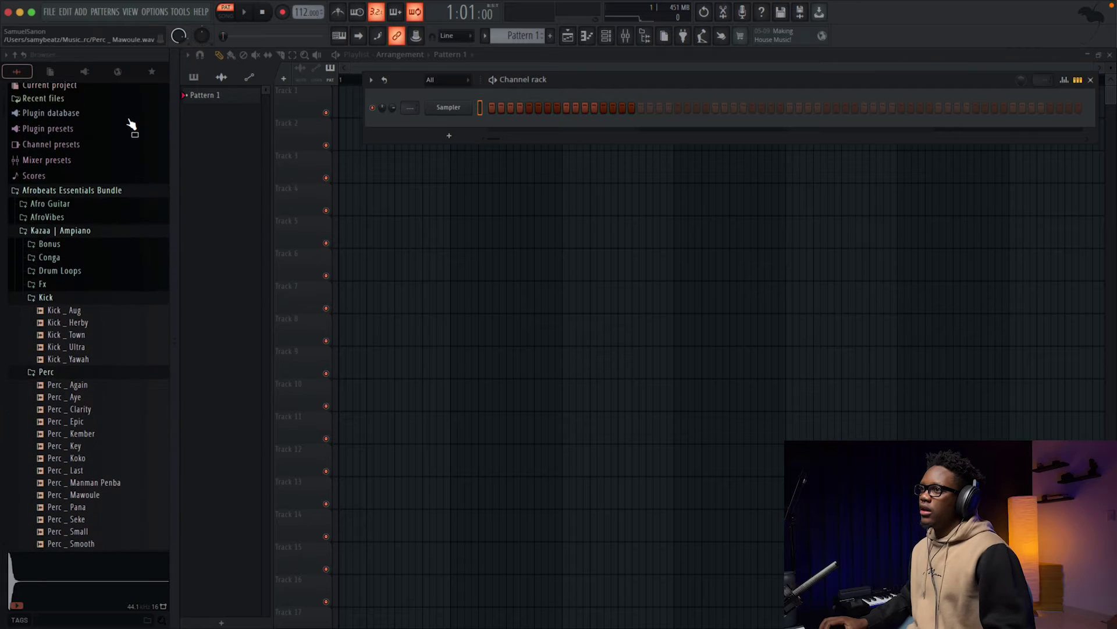
pyautogui.scroll(-4, 82, 302)
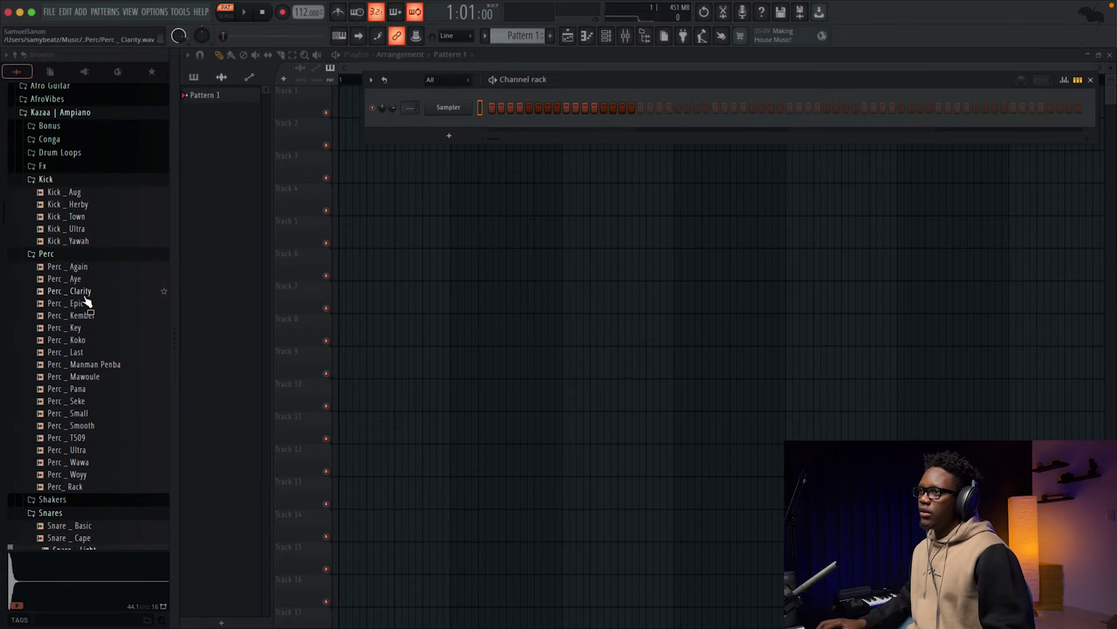
pyautogui.scroll(-10, 88, 301)
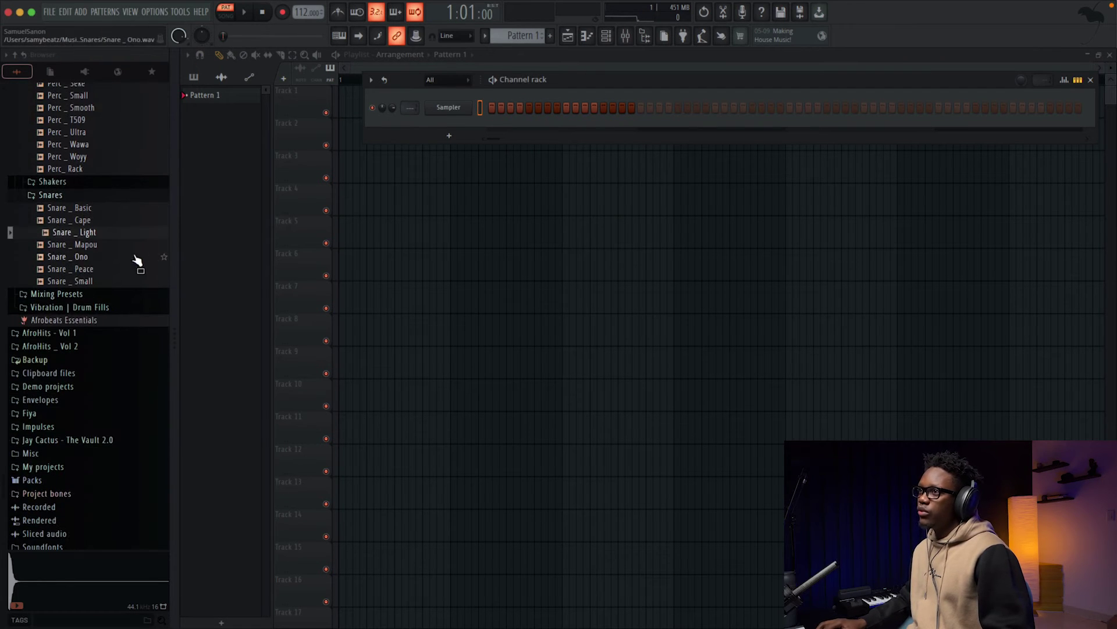
pyautogui.moveTo(87, 279); pyautogui.dragTo(502, 100)
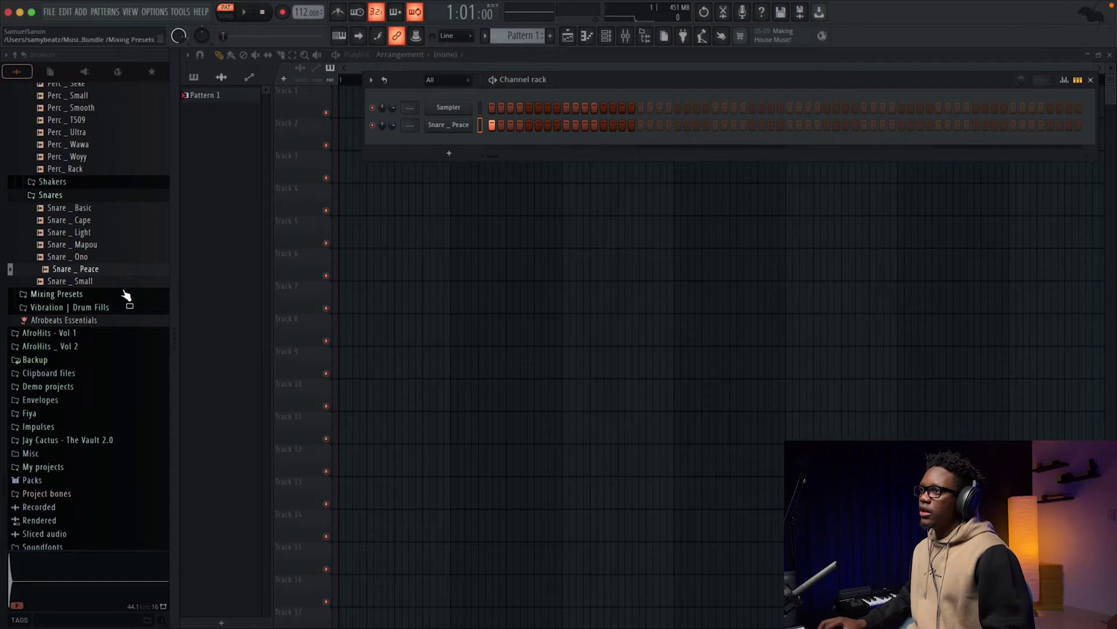
# - Audition other snares, add Snare _ Mapou as a channel with a hit on step 4, and play the pattern
pyautogui.scroll(1, 84, 280)
pyautogui.click(93, 297)
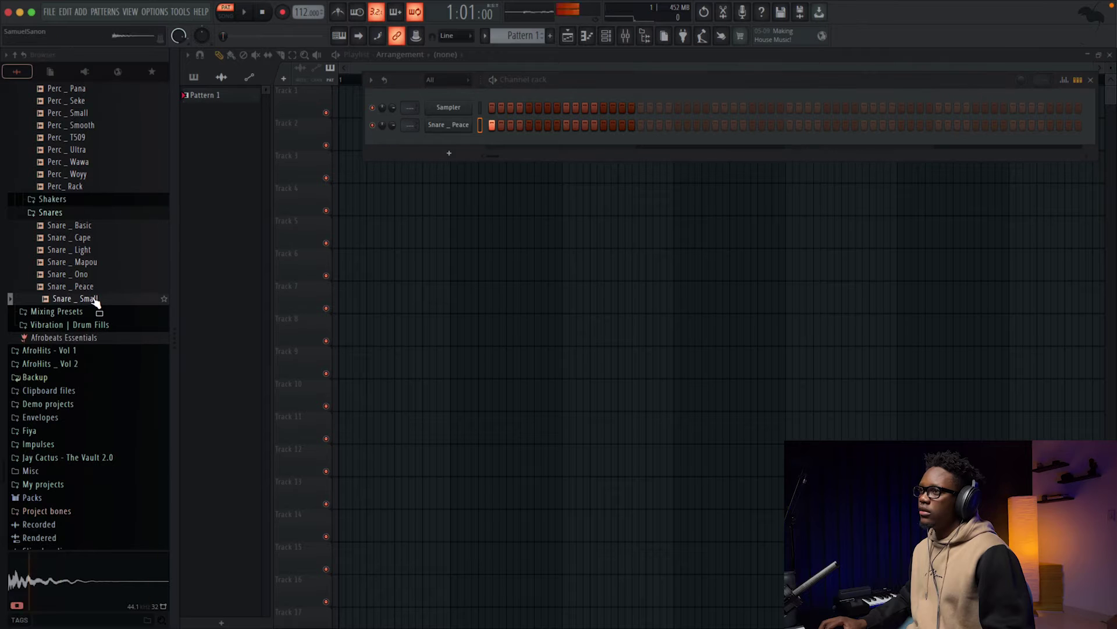
pyautogui.click(85, 265)
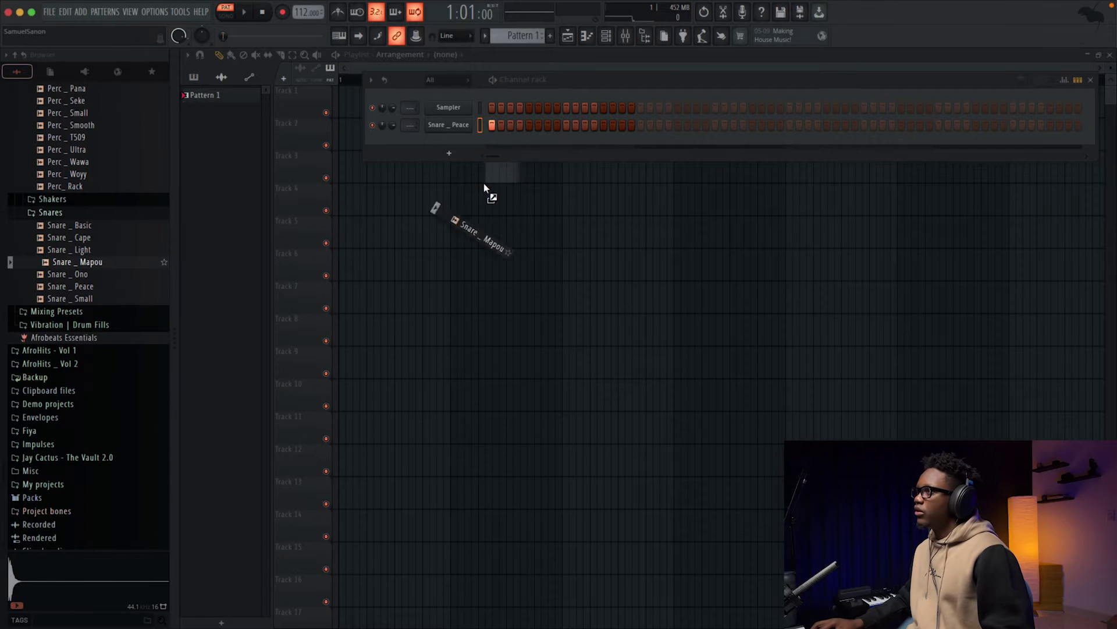
pyautogui.moveTo(483, 184); pyautogui.dragTo(467, 145)
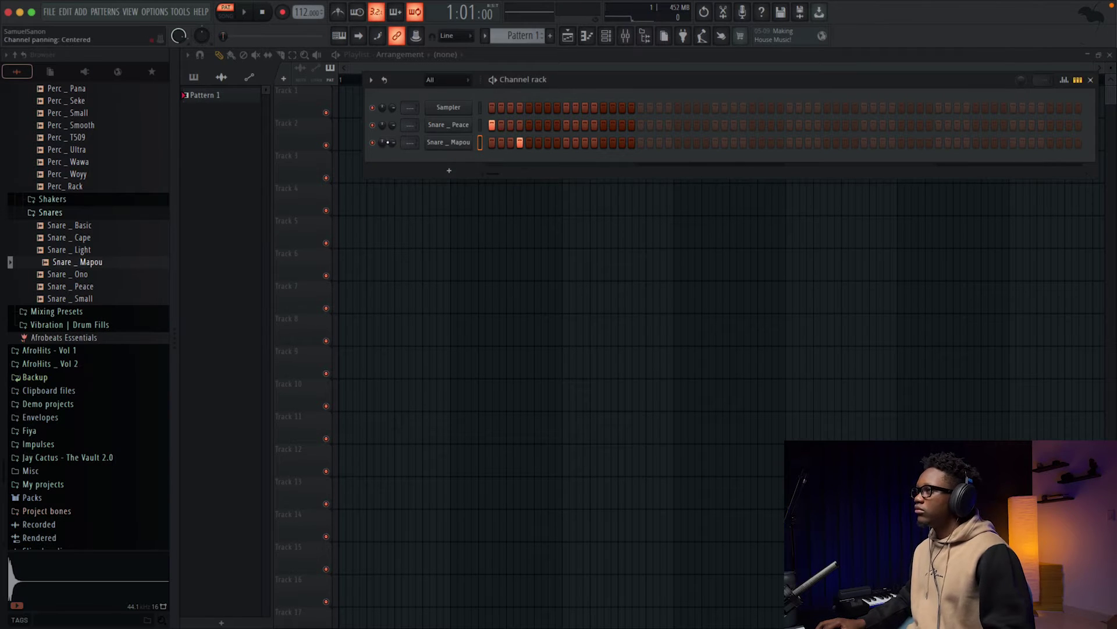
pyautogui.press('space')
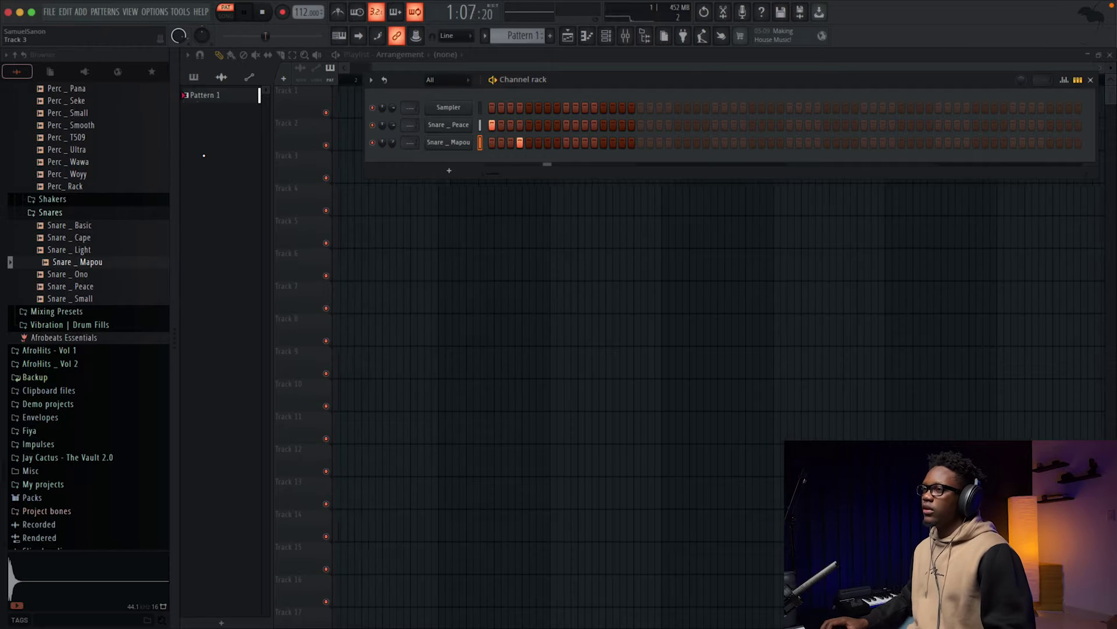
# - Add Perc _ Small as a channel with a single hit on step 4 and listen to the pattern
pyautogui.scroll(6, 132, 167)
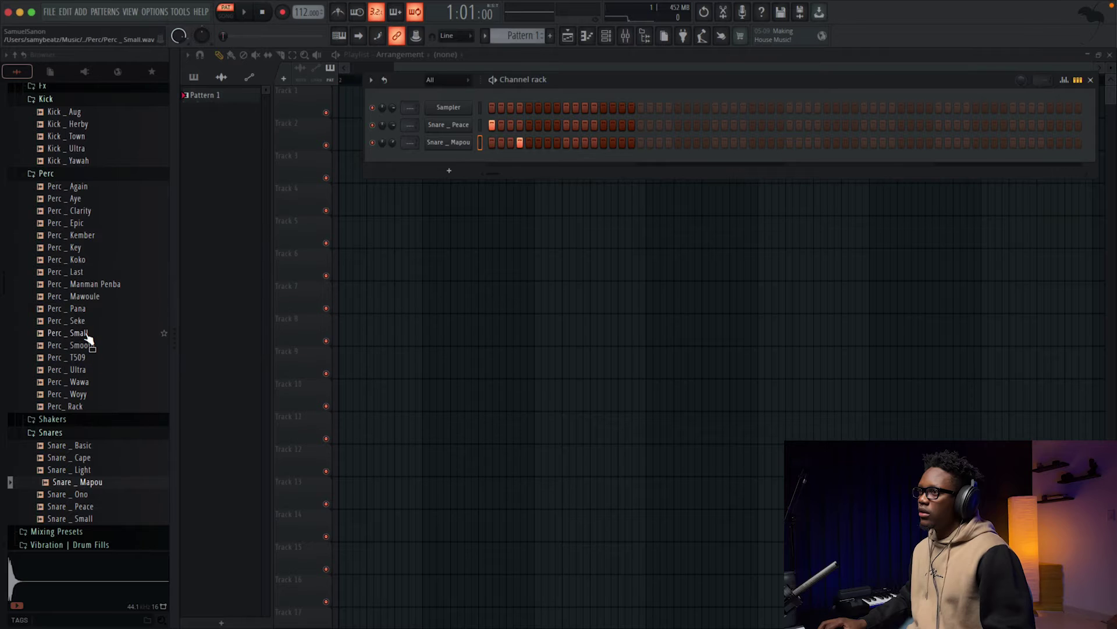
pyautogui.moveTo(88, 338); pyautogui.dragTo(512, 160)
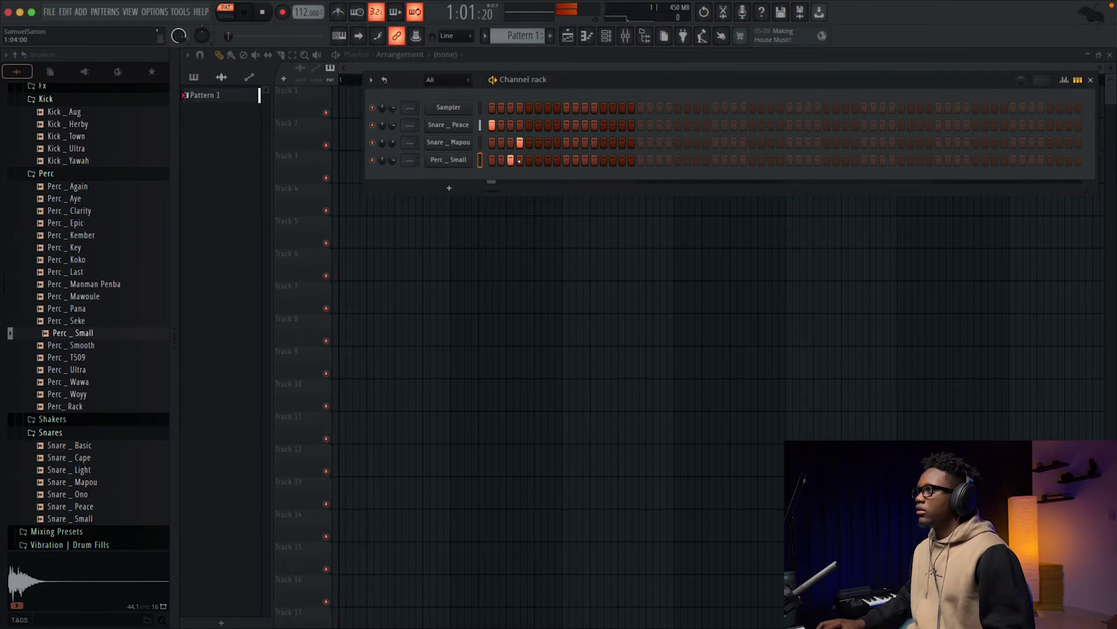
pyautogui.click(520, 160)
pyautogui.press('space')
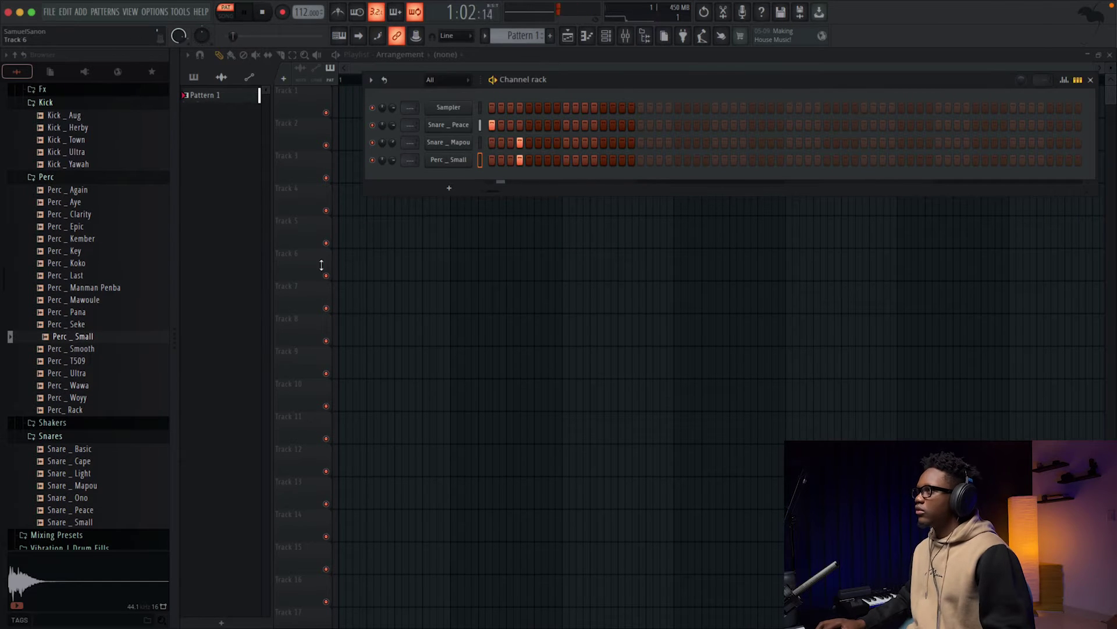
pyautogui.press('space')
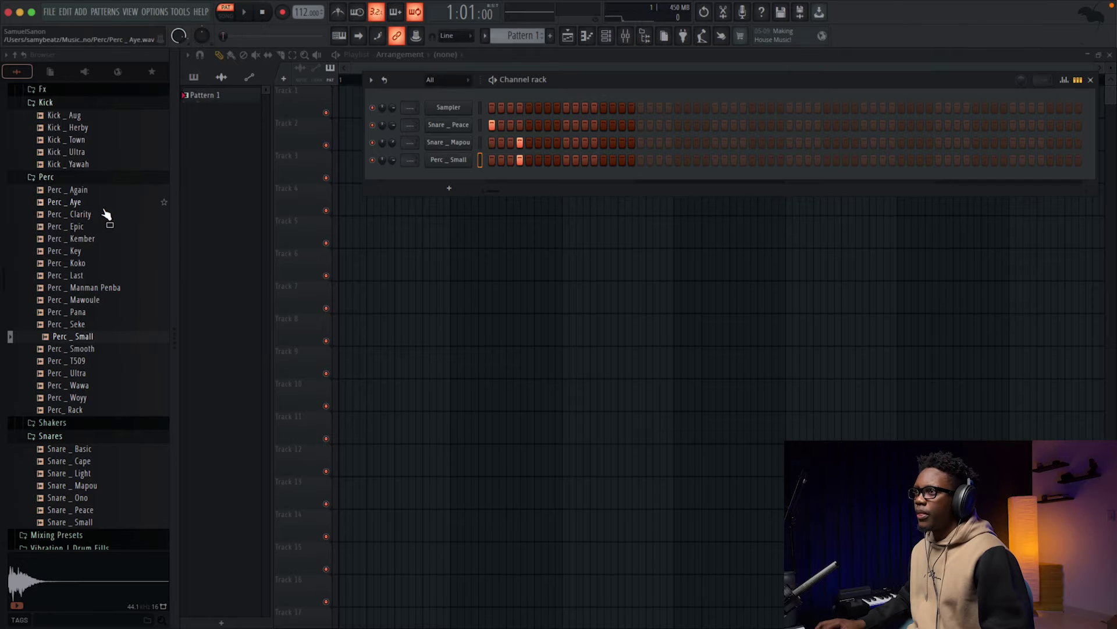
# - Add Perc _ Kember as a channel with a hit on step 7 and play back the pattern
pyautogui.moveTo(91, 239); pyautogui.dragTo(246, 243)
pyautogui.moveTo(527, 180); pyautogui.dragTo(545, 178)
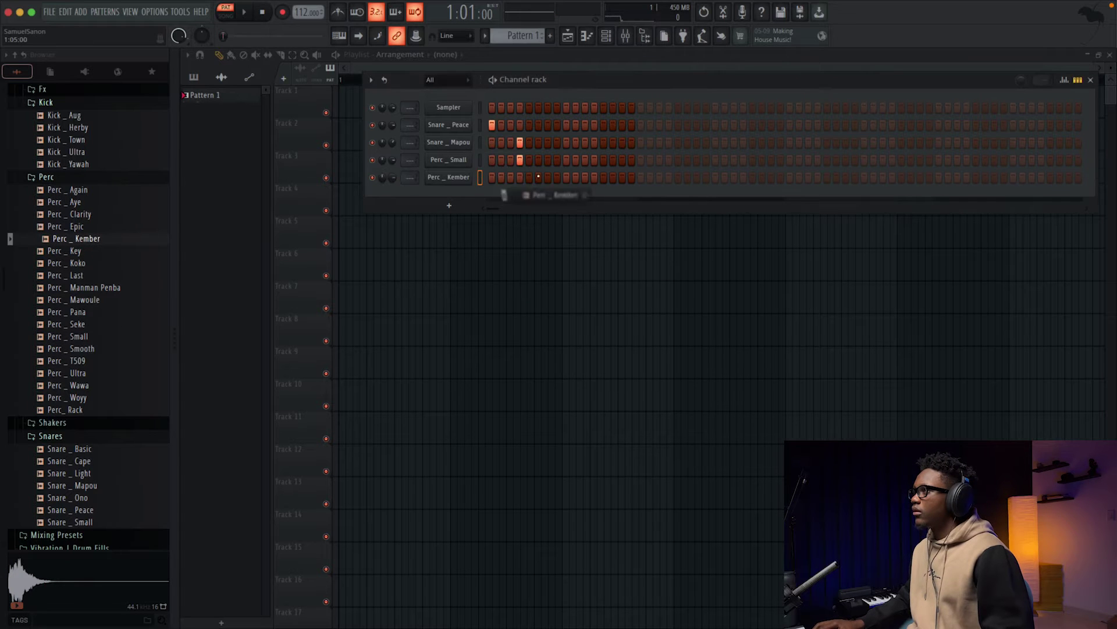
pyautogui.press('space')
pyautogui.press('space')
pyautogui.moveTo(74, 252); pyautogui.dragTo(98, 264)
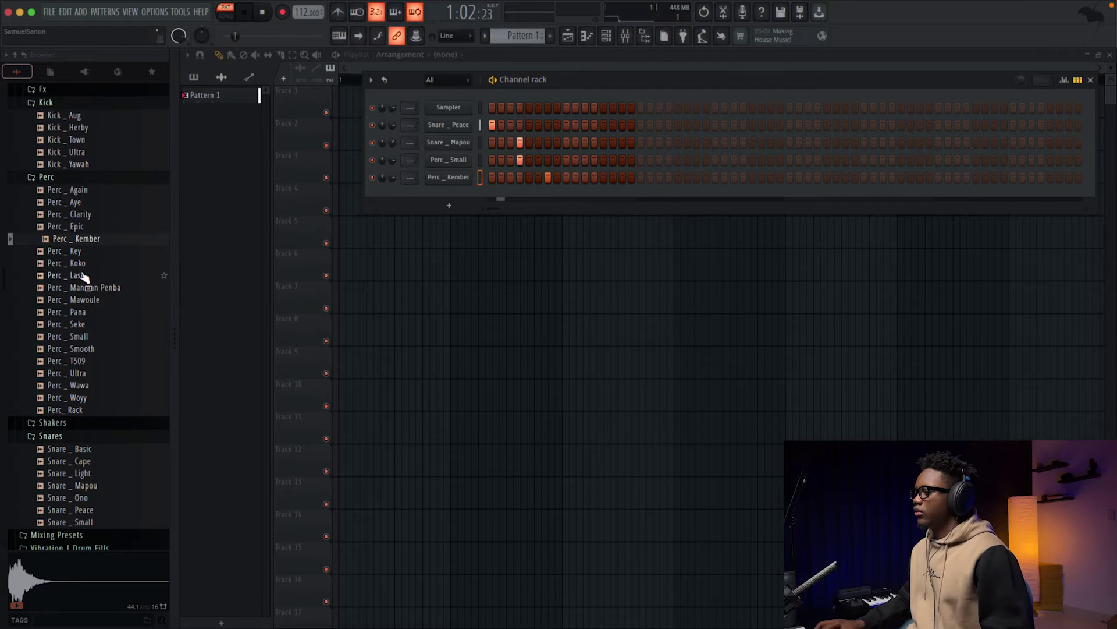
pyautogui.press('space')
# - Add Perc _ Aye with hits on steps 10 and 13, and Perc _ Again with a hit on step 10
pyautogui.moveTo(76, 201); pyautogui.dragTo(465, 195)
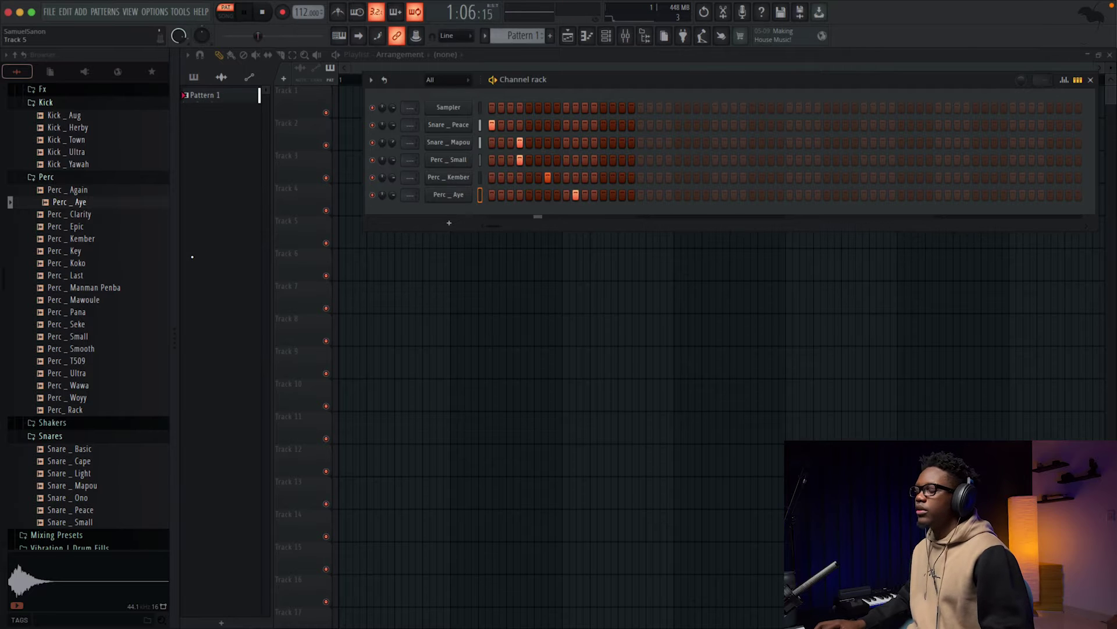
pyautogui.moveTo(78, 191); pyautogui.dragTo(425, 212)
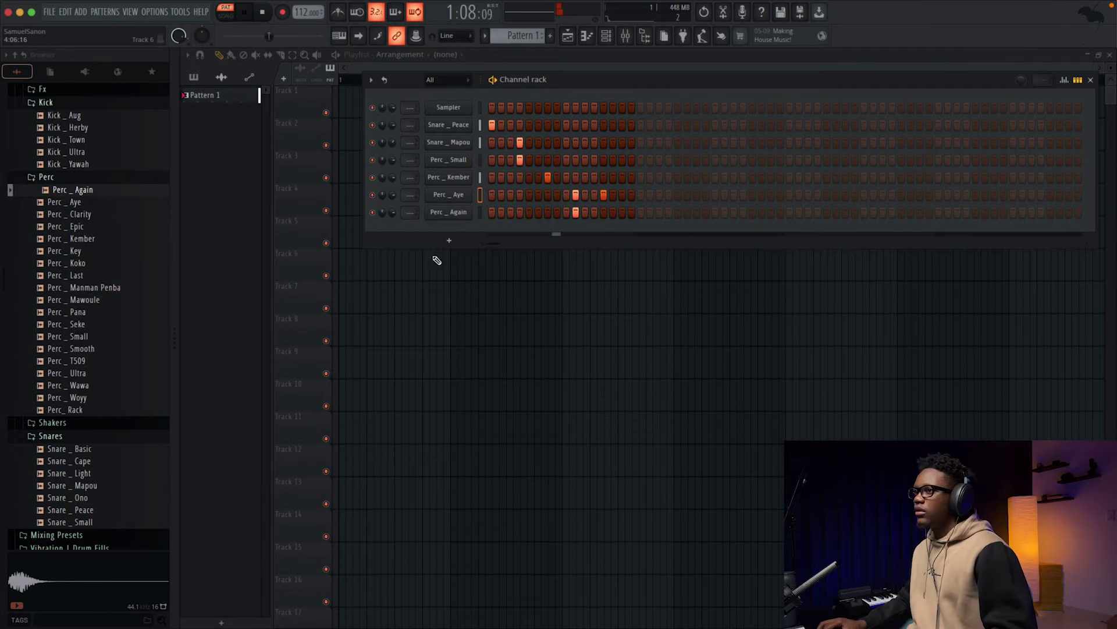
# - Add Snare _ Light as a channel with a hit on step 15 and lower its volume to about 60%
pyautogui.click(85, 510)
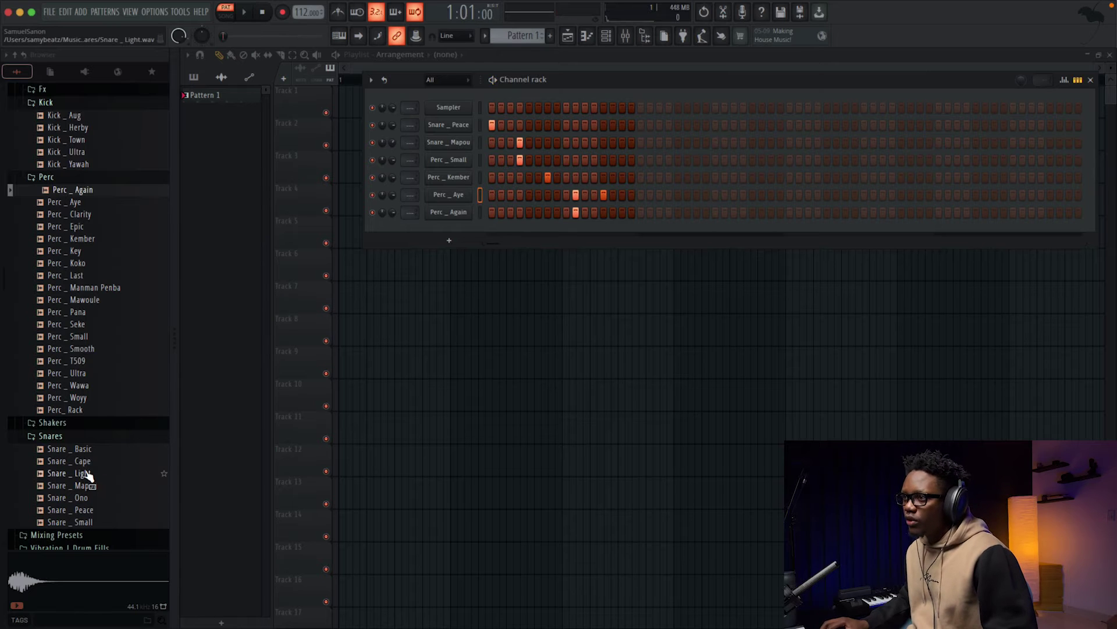
pyautogui.moveTo(86, 475); pyautogui.dragTo(399, 342)
pyautogui.moveTo(454, 224); pyautogui.dragTo(458, 228)
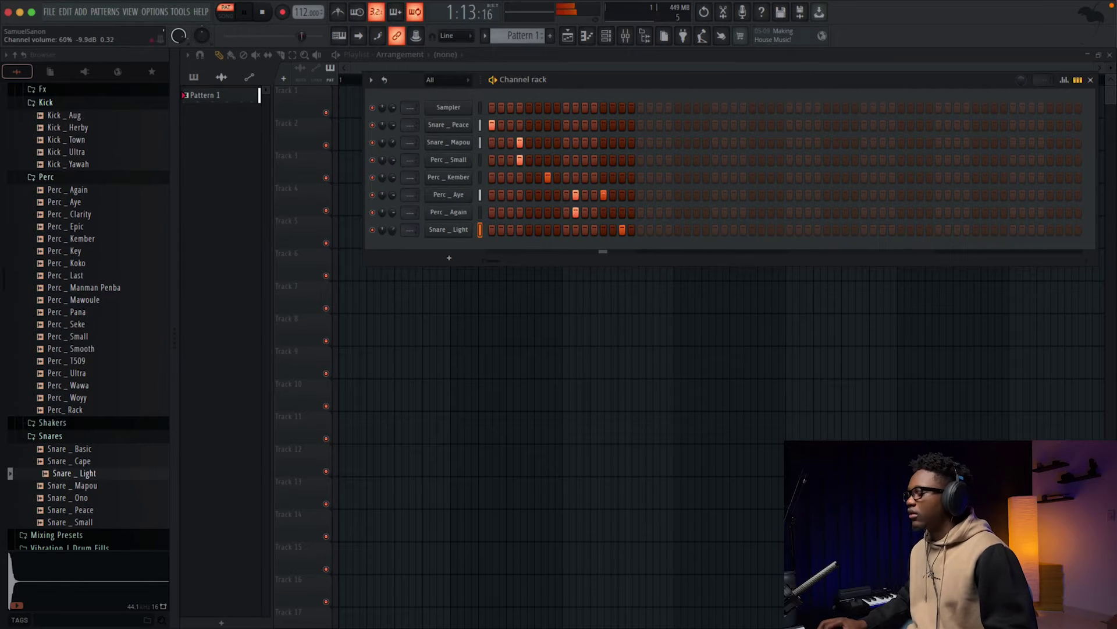
pyautogui.moveTo(382, 229); pyautogui.dragTo(382, 233)
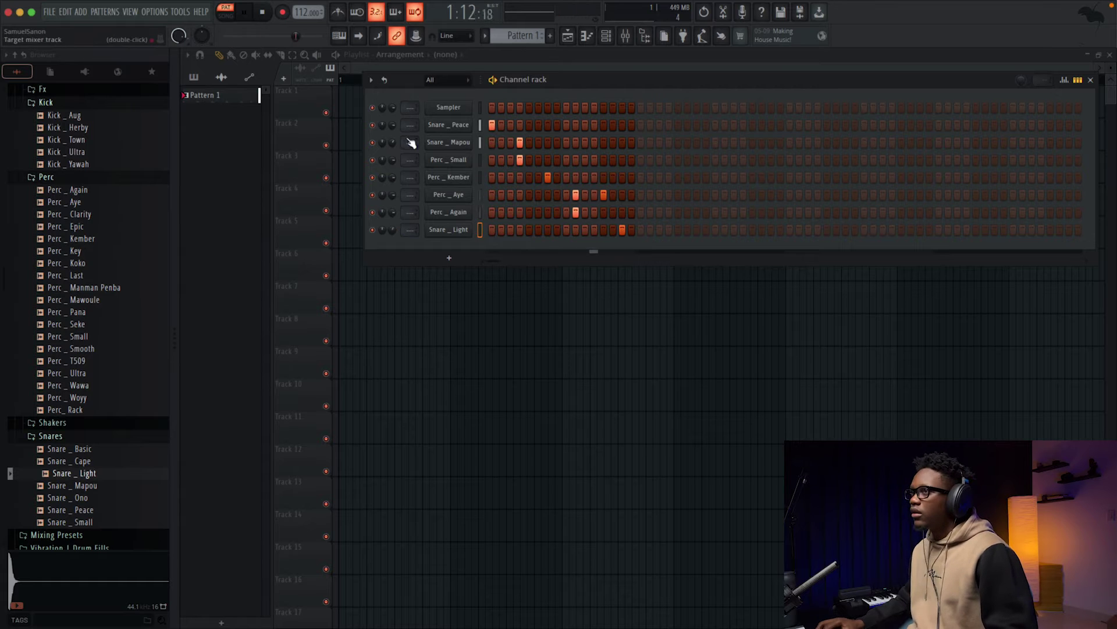
# - Replace the empty Sampler channel with Kick _ Herby and fill it with a hit every 4 steps
pyautogui.moveTo(76, 128); pyautogui.dragTo(460, 108)
pyautogui.rightClick(459, 110)
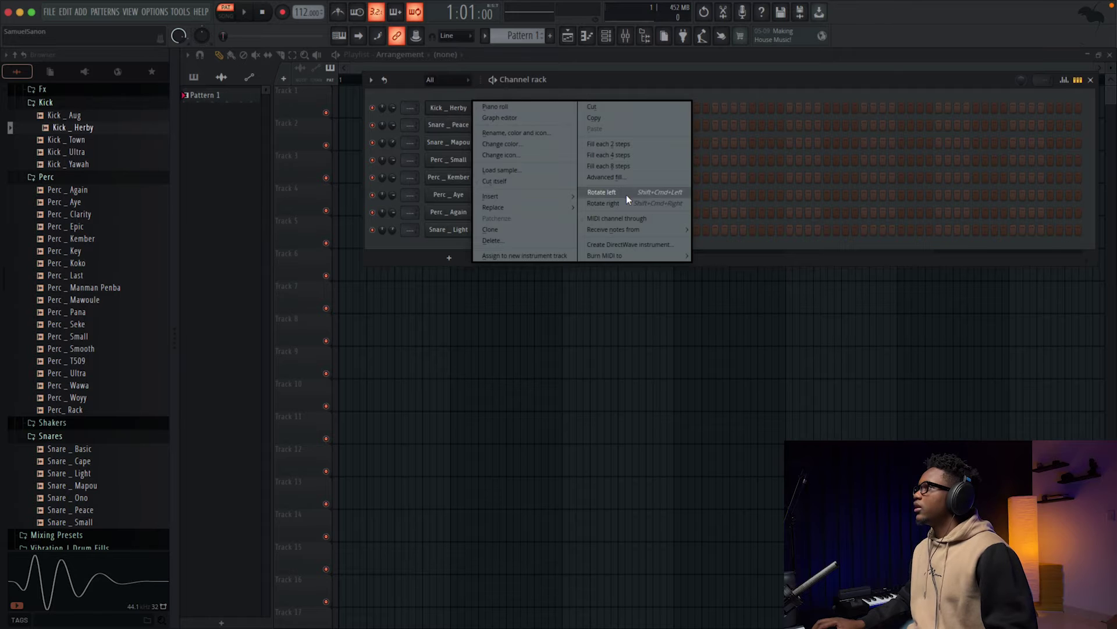
pyautogui.click(621, 156)
# - Place Shaker Loop _ Alee _ BPM 112 from the Shakers folder at bar 1 of Track 3 and duplicate it to fill four bars
pyautogui.scroll(-8, 82, 349)
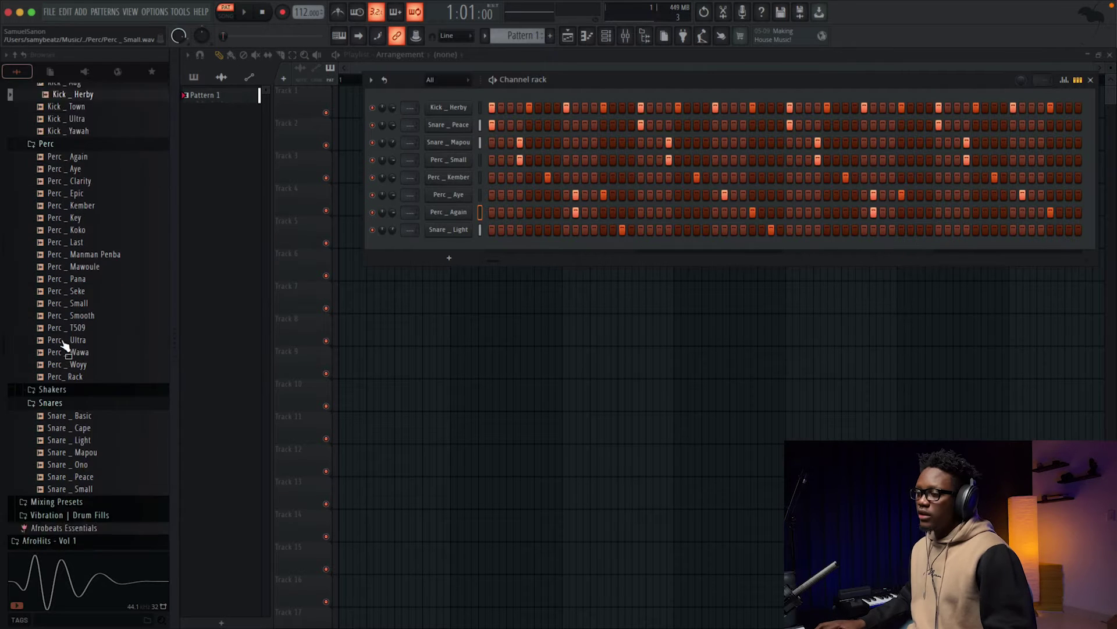
pyautogui.scroll(3, 69, 256)
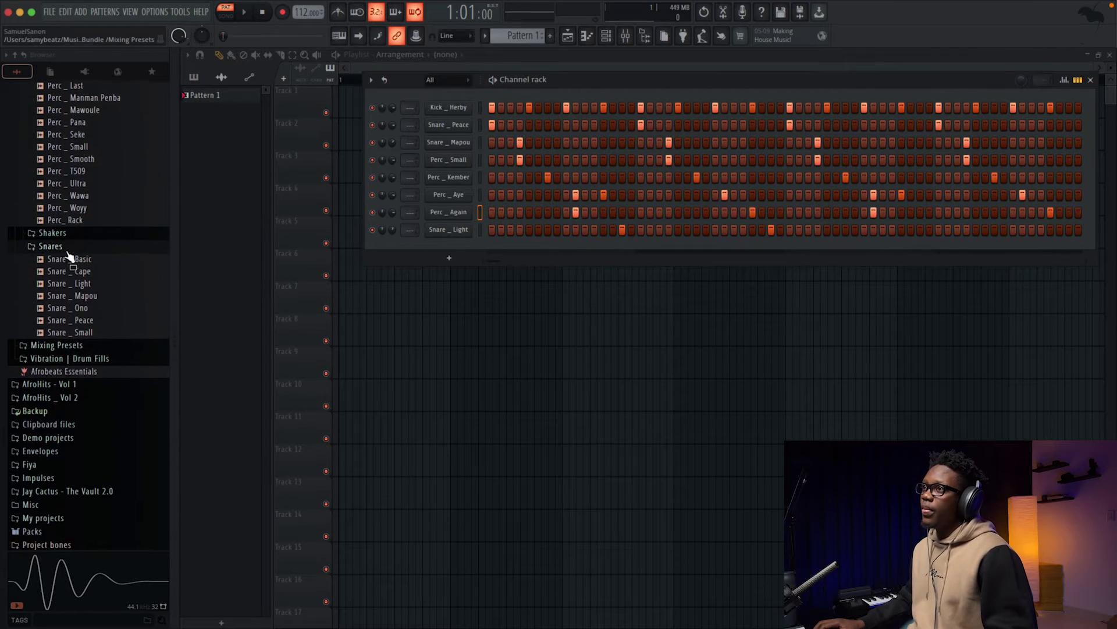
pyautogui.click(58, 234)
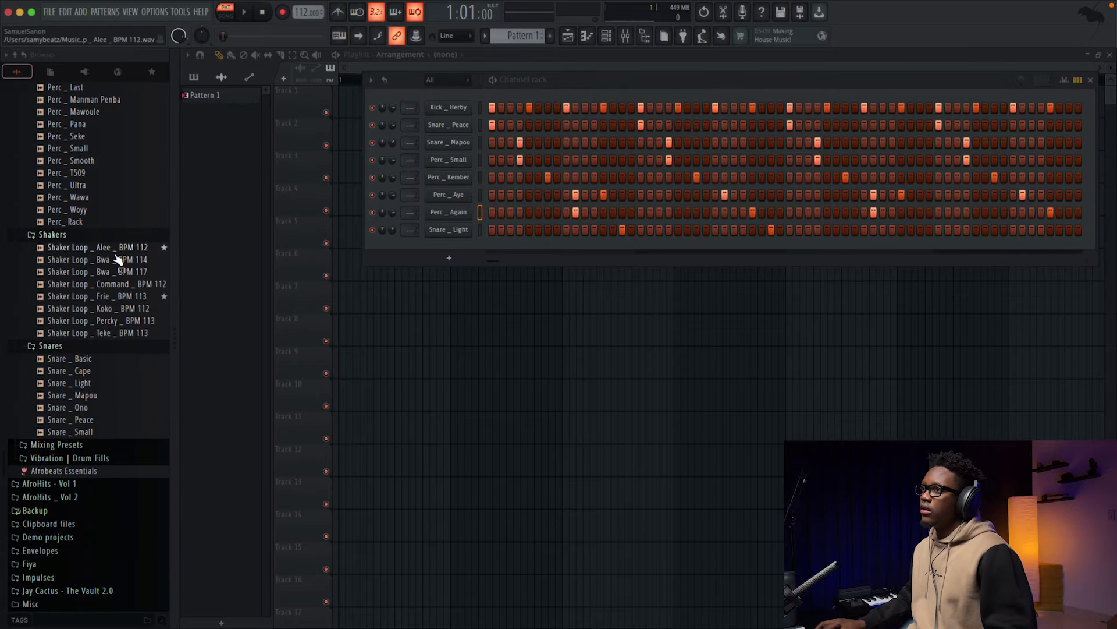
pyautogui.moveTo(116, 250); pyautogui.dragTo(407, 185)
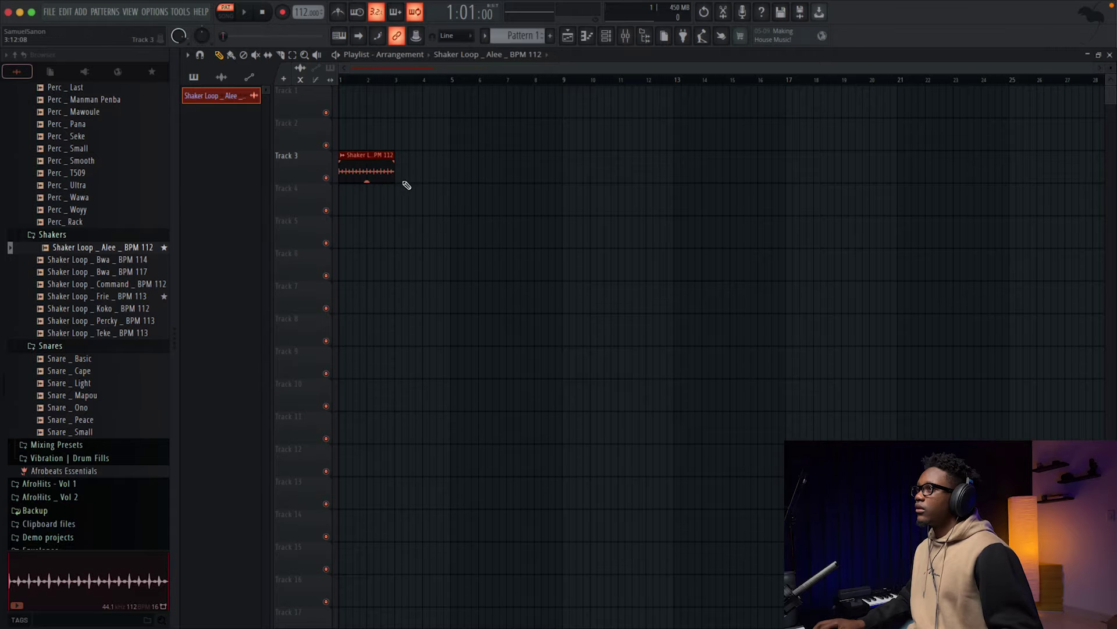
pyautogui.hotkey('ctrl', 'b')
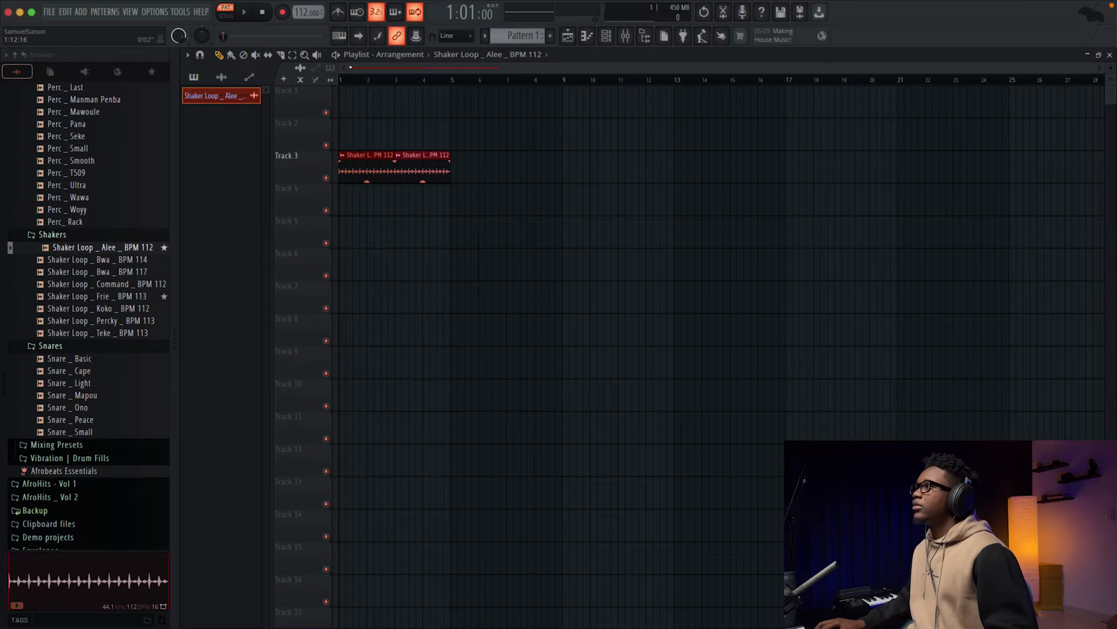
# - Place Pattern 1 at bar 1 of Track 1 in the Playlist and move the shaker loop clips up to Track 2
pyautogui.click(543, 42)
pyautogui.click(404, 110)
pyautogui.moveTo(403, 110); pyautogui.dragTo(365, 111)
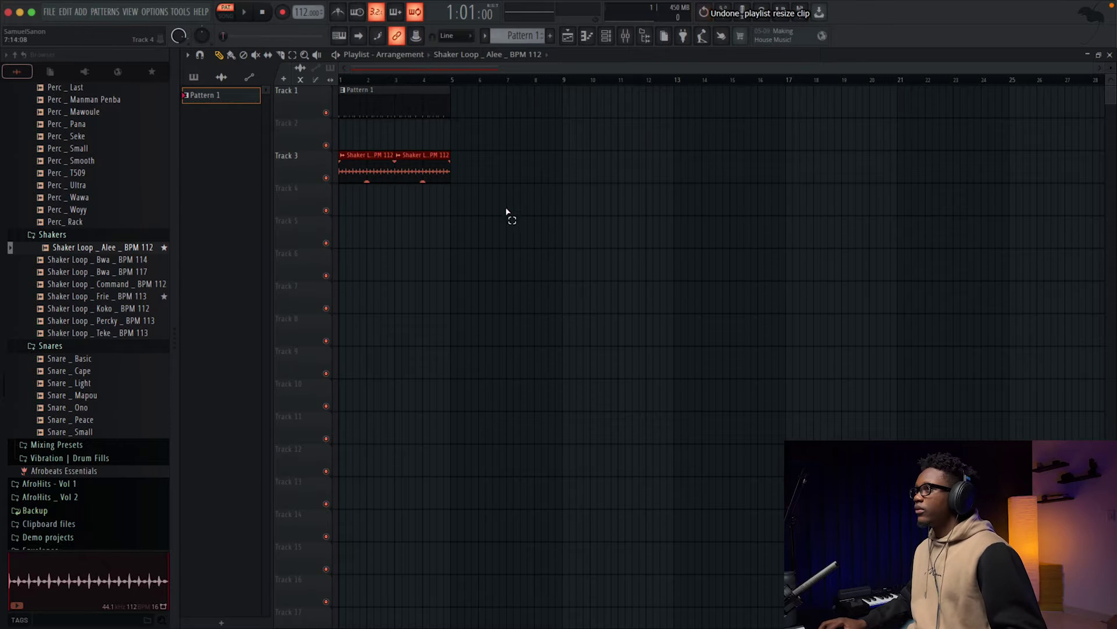
pyautogui.moveTo(388, 168); pyautogui.dragTo(361, 124)
# - During song playback, lower the shaker loop's channel volume to about 36% and bring up the Channel rack
pyautogui.press('space')
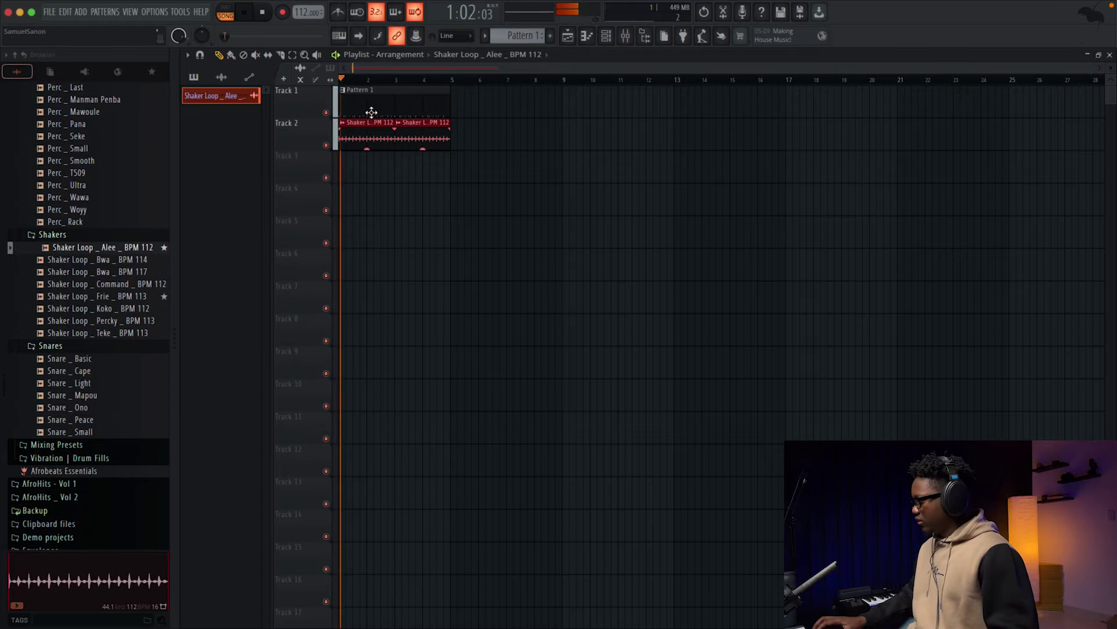
pyautogui.scroll(-1, 411, 122)
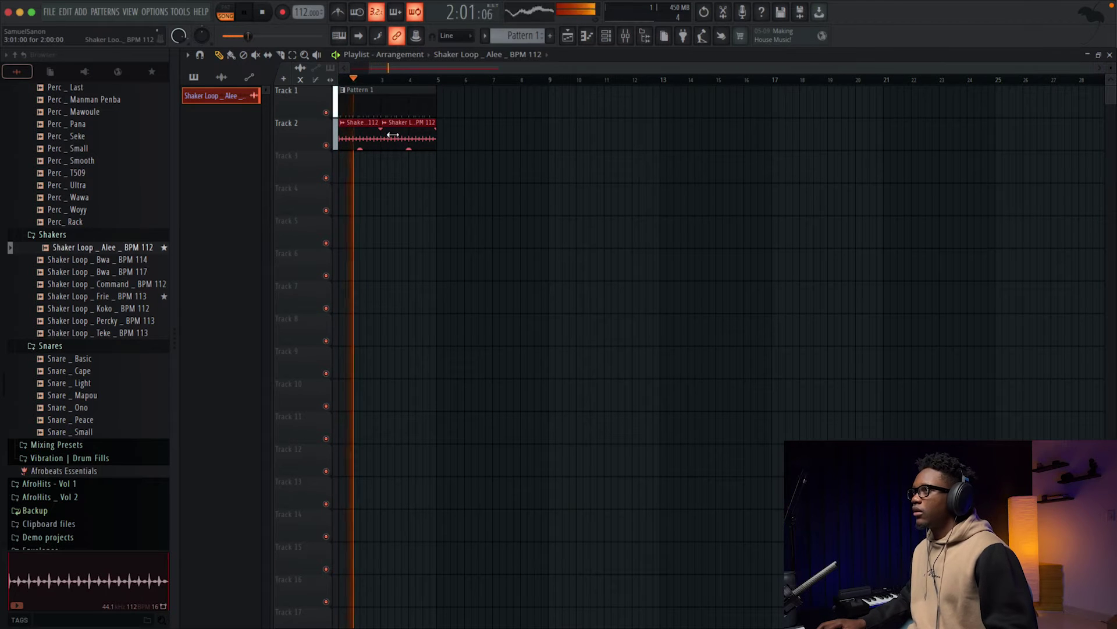
pyautogui.doubleClick(392, 132)
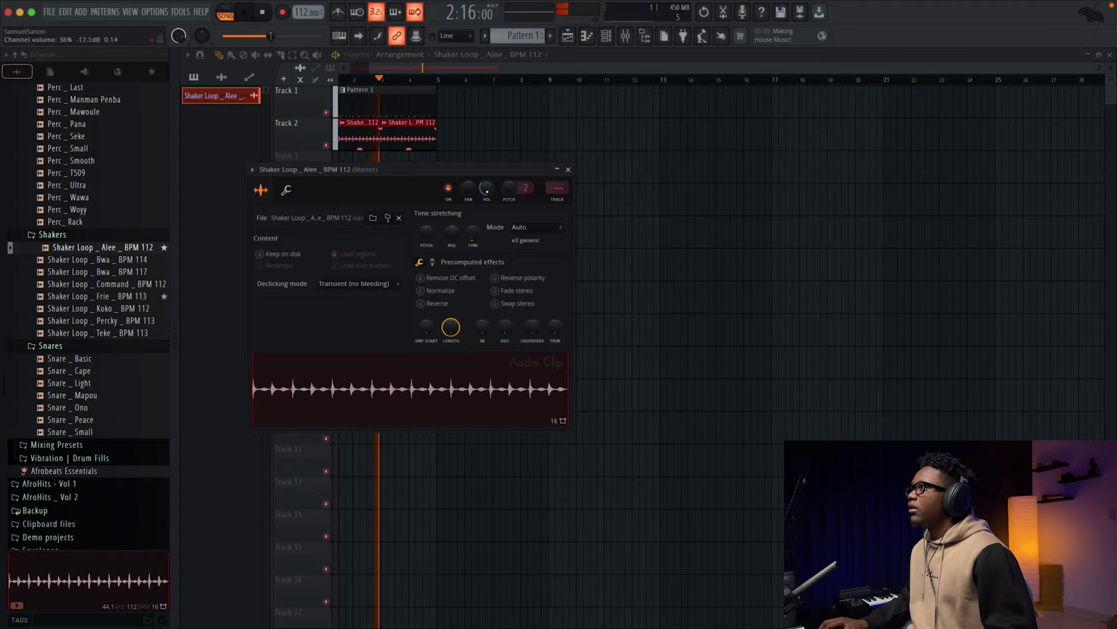
pyautogui.press('F6')
pyautogui.press('space')
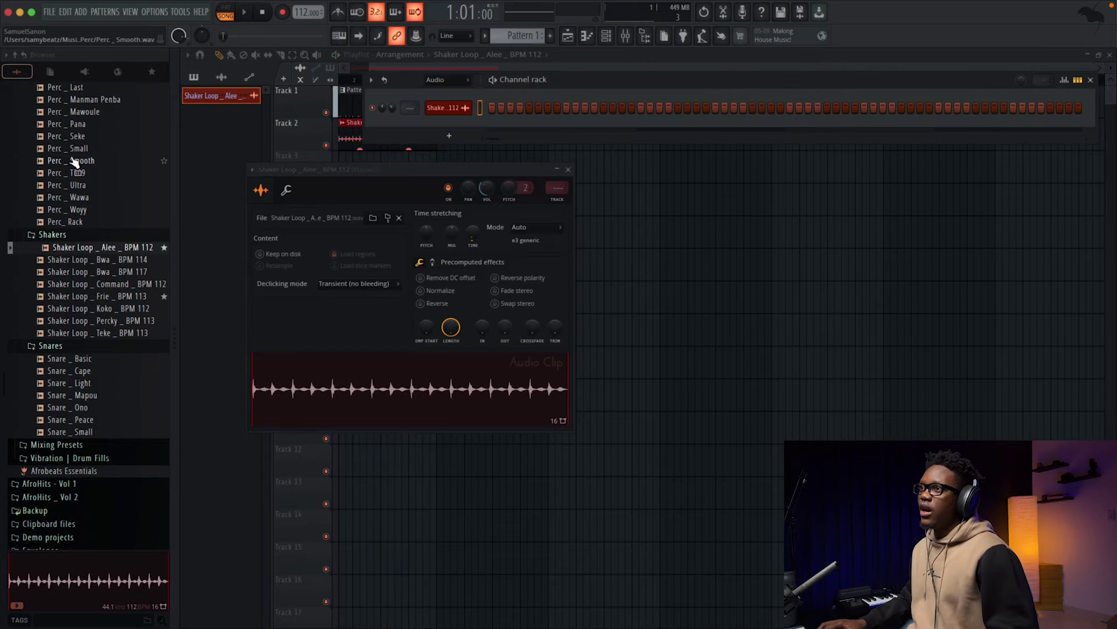
# - Add the Hihat _ Koko sample from the Bonus folder as a new channel below Snare _ Light
pyautogui.scroll(10, 75, 162)
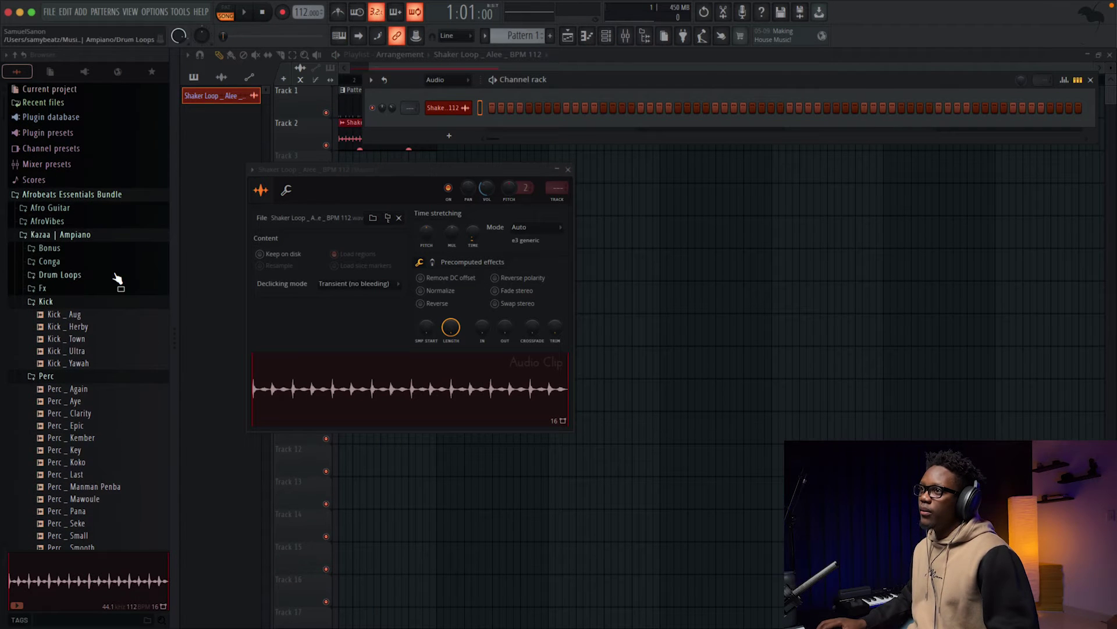
pyautogui.click(65, 251)
pyautogui.moveTo(72, 285); pyautogui.dragTo(438, 130)
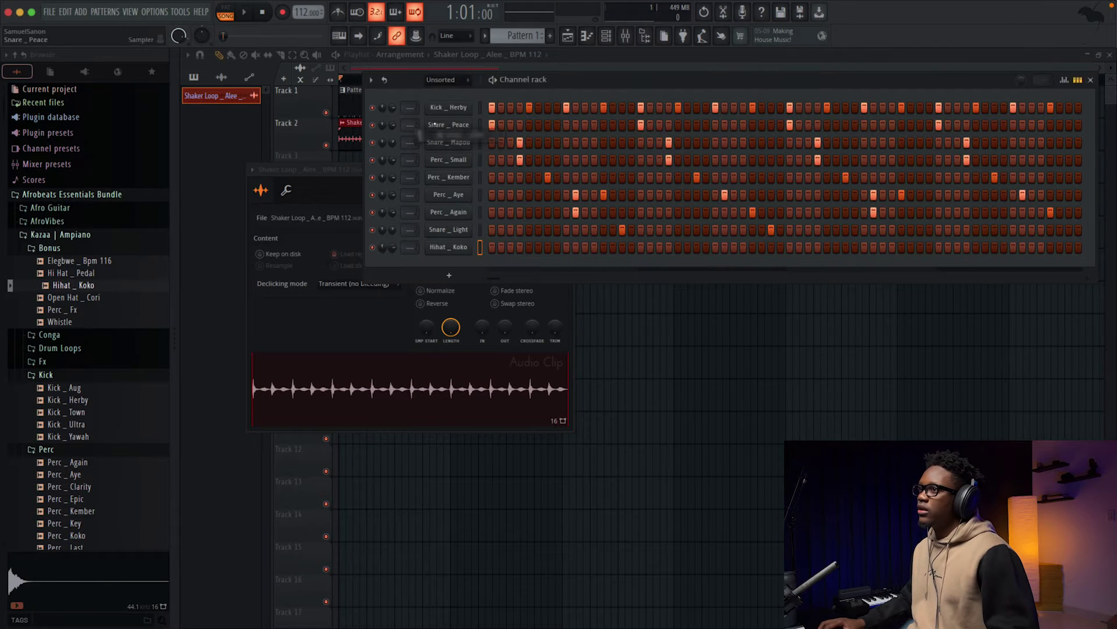
# - Swap the Hihat _ Koko sample for Open Hat _ Cori and add hits on steps 7 and 27 during playback
pyautogui.moveTo(93, 300); pyautogui.dragTo(427, 233)
pyautogui.moveTo(465, 264); pyautogui.dragTo(453, 249)
pyautogui.press('space')
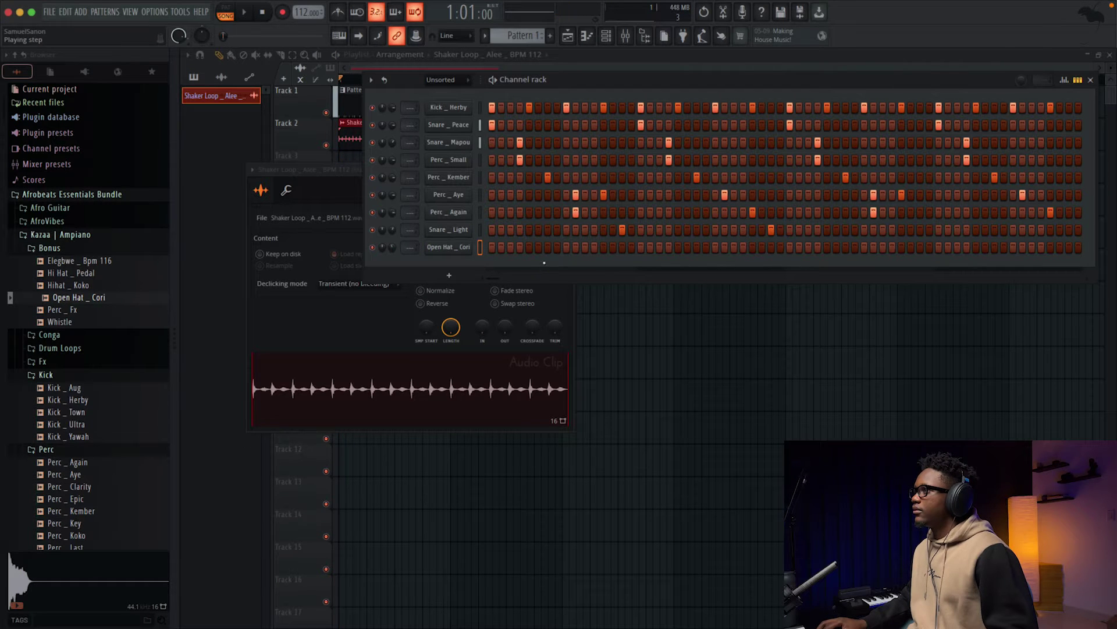
pyautogui.click(548, 247)
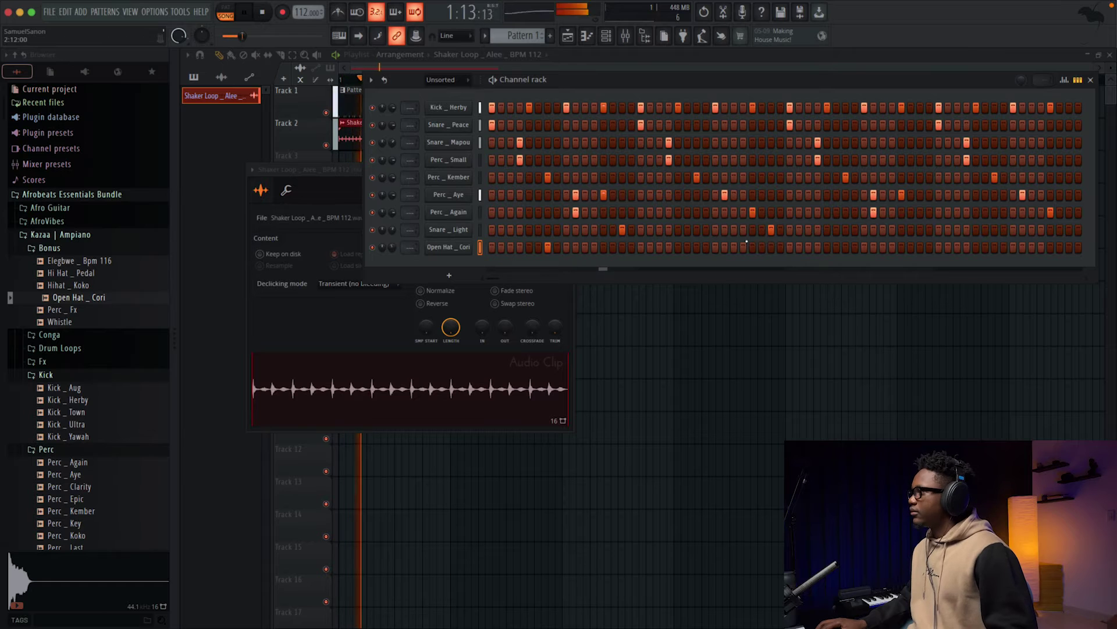
pyautogui.click(733, 247)
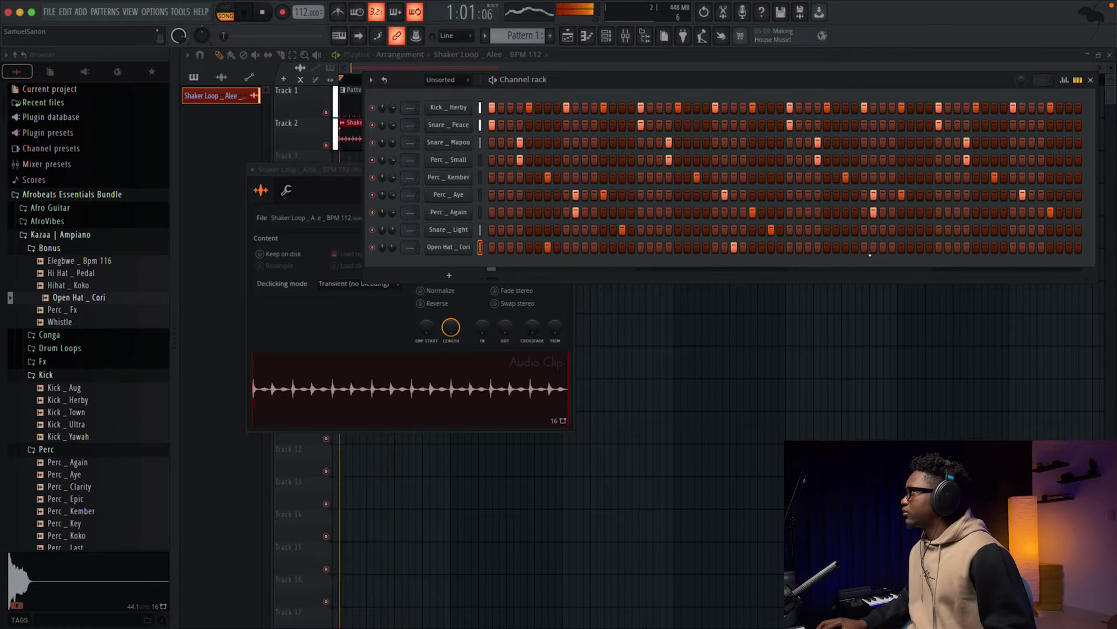
# - Add an Open Hat _ Cori hit on step 39 and clear the trial hit on step 42
pyautogui.click(873, 247)
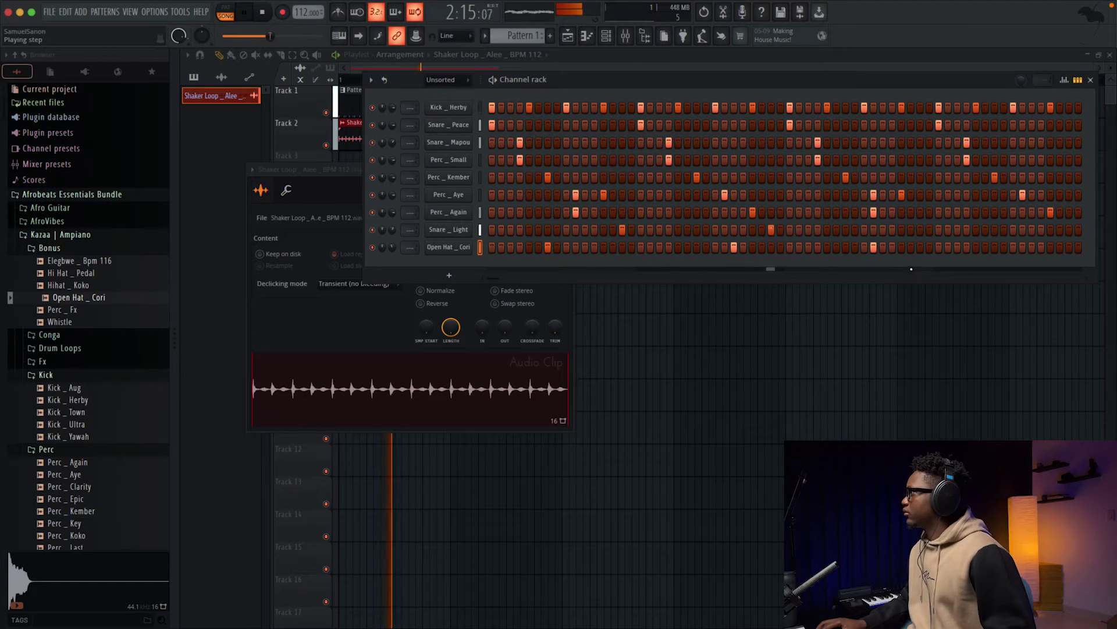
pyautogui.press('space')
pyautogui.click(846, 248)
pyautogui.press('space')
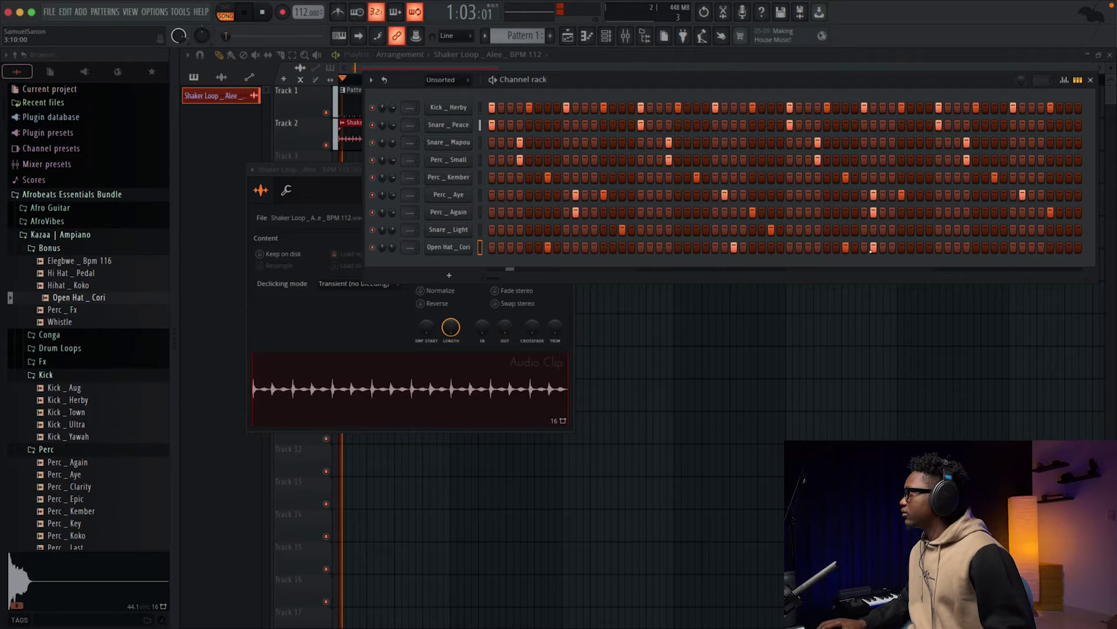
pyautogui.click(874, 248)
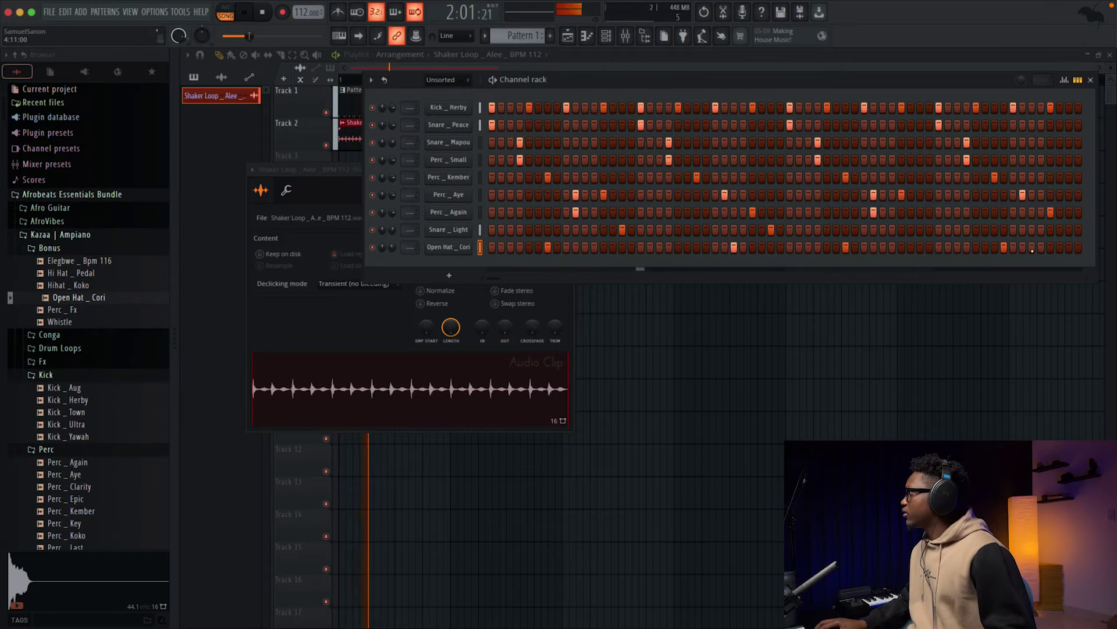
# - Place Open Hat _ Cori hits on steps 56 and 59 in the fourth bar, clearing the trial hits on steps 55 and 58
pyautogui.click(1023, 247)
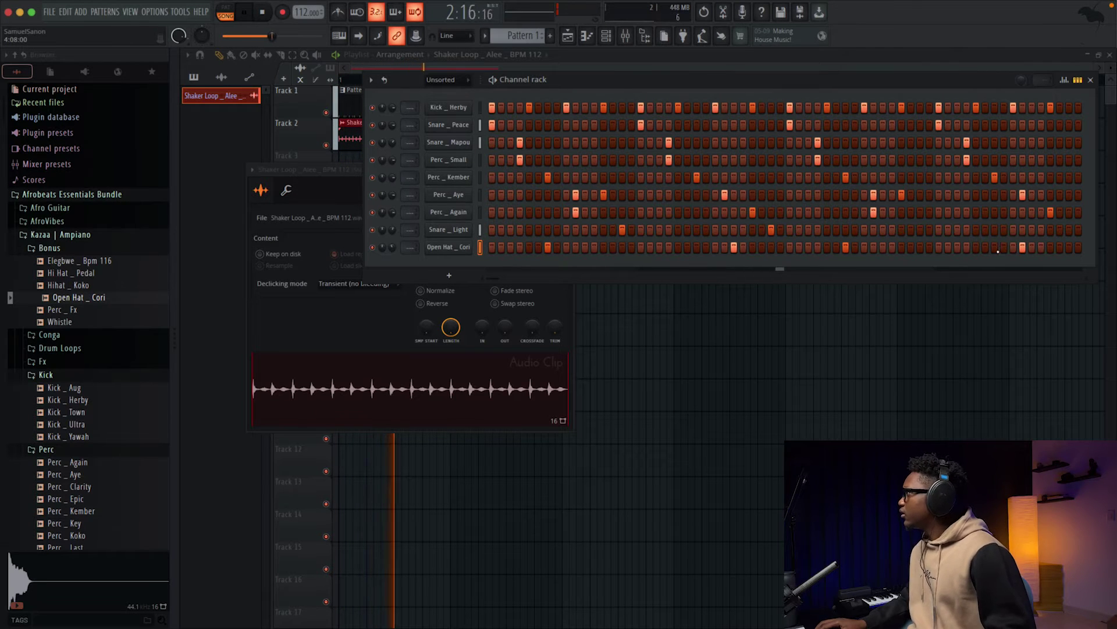
pyautogui.click(1004, 247)
pyautogui.click(994, 247)
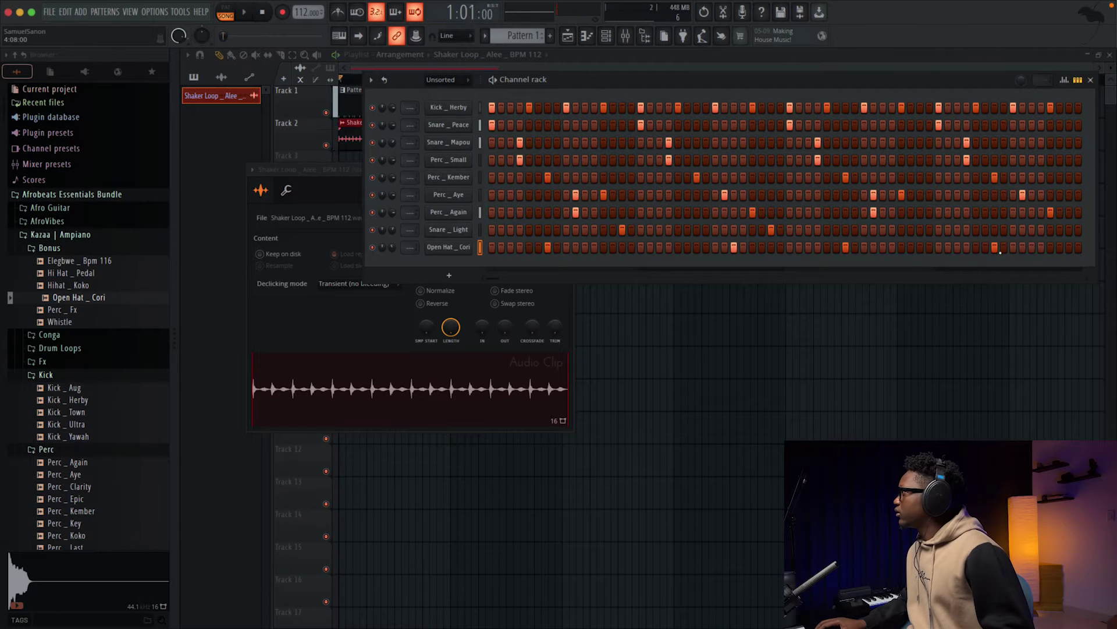
pyautogui.click(995, 247)
pyautogui.click(1004, 247)
pyautogui.click(1023, 248)
pyautogui.click(1032, 247)
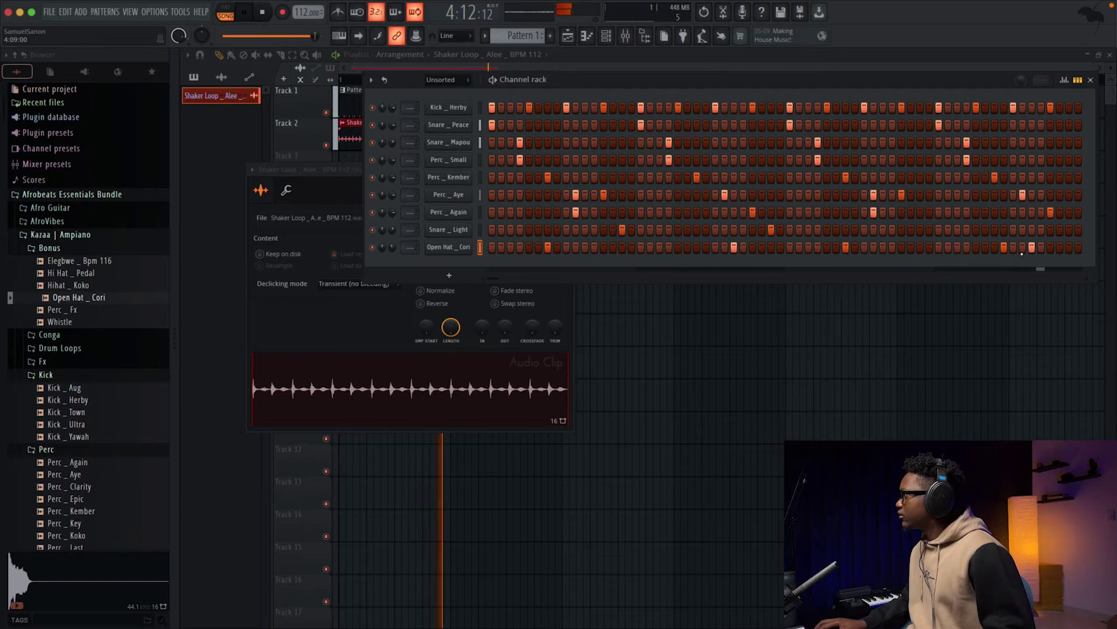
# - Try the second Open Hat _ Cori hit on step 28 during playback, return it to step 27 and stop
pyautogui.press('space')
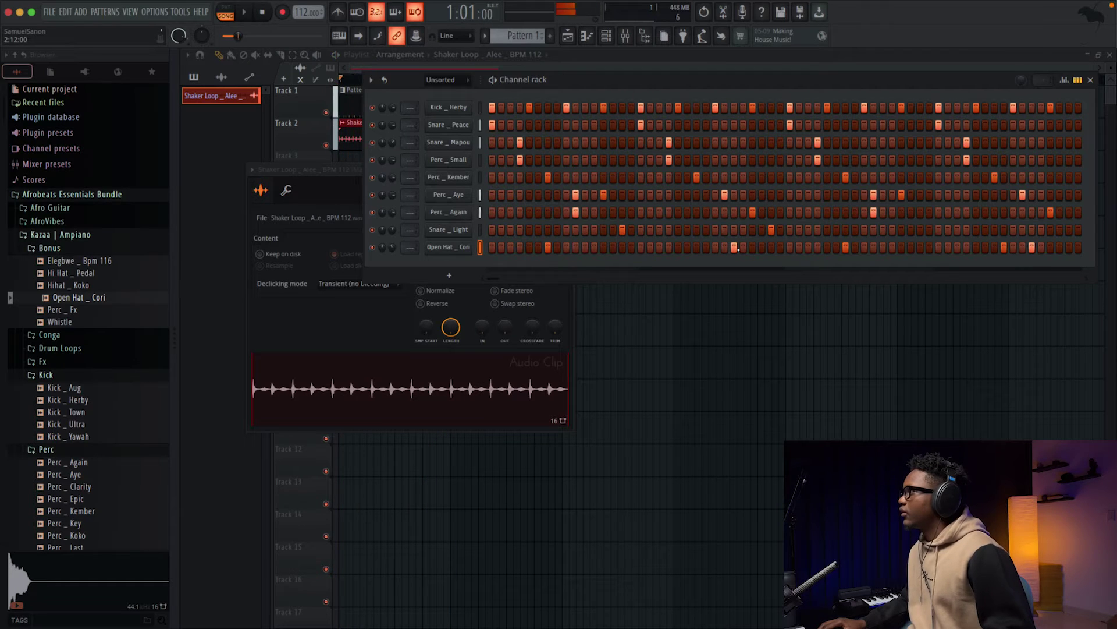
pyautogui.press('space')
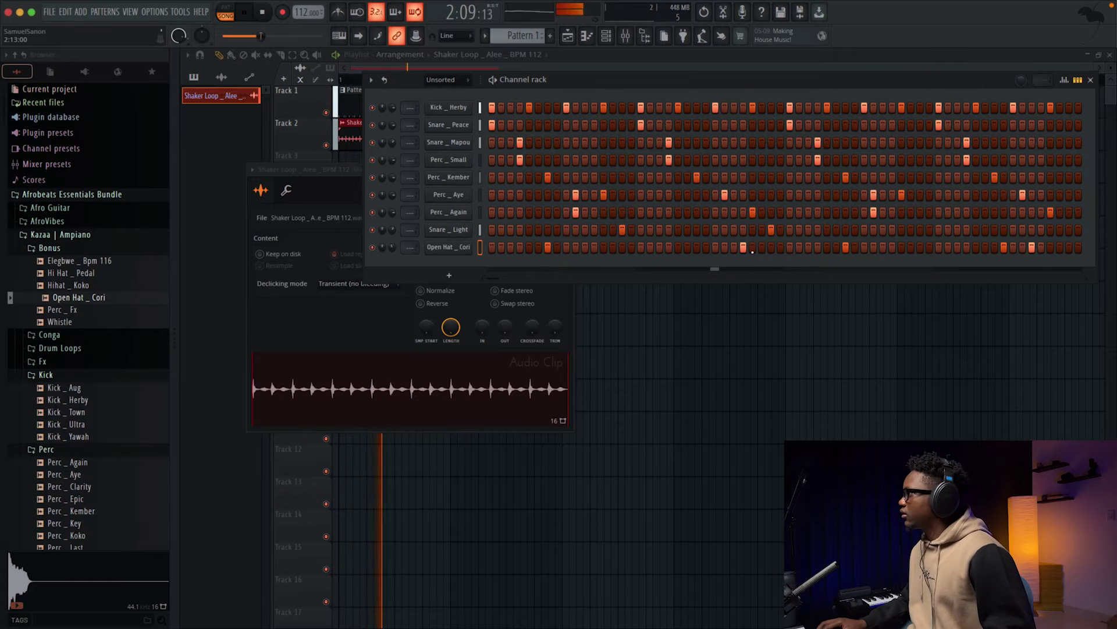
pyautogui.rightClick(743, 246)
pyautogui.click(734, 247)
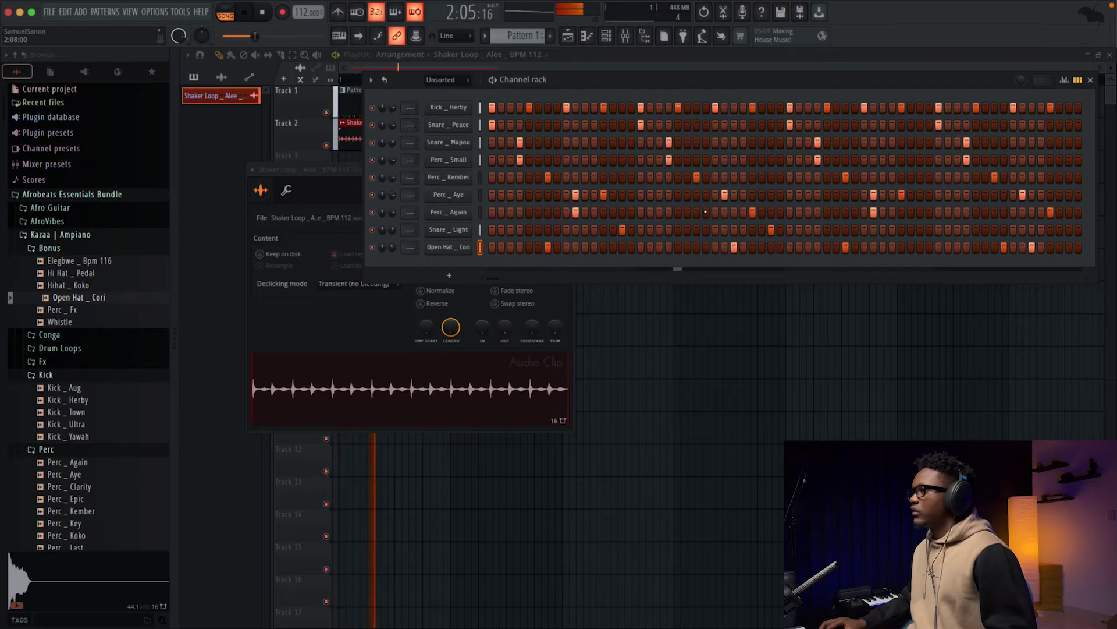
pyautogui.press('space')
# - Audition the hi-hat samples in the AfroVibes HiHat folder, including Hihat _ Ayo, Bwa Kale, Bòkò and Cover
pyautogui.scroll(-8, 68, 368)
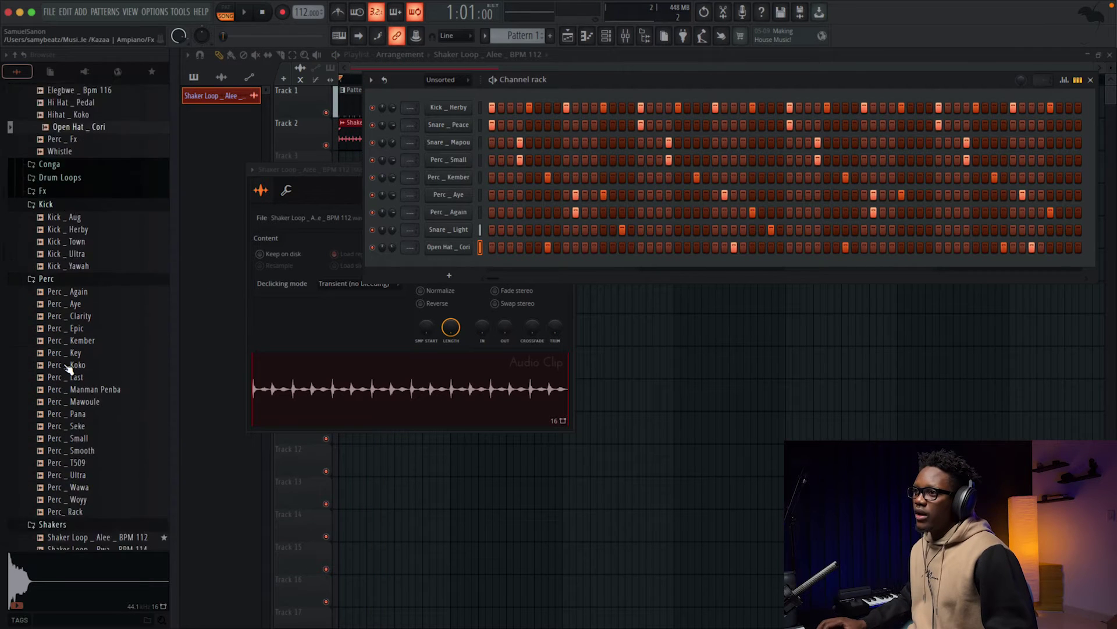
pyautogui.scroll(8, 69, 368)
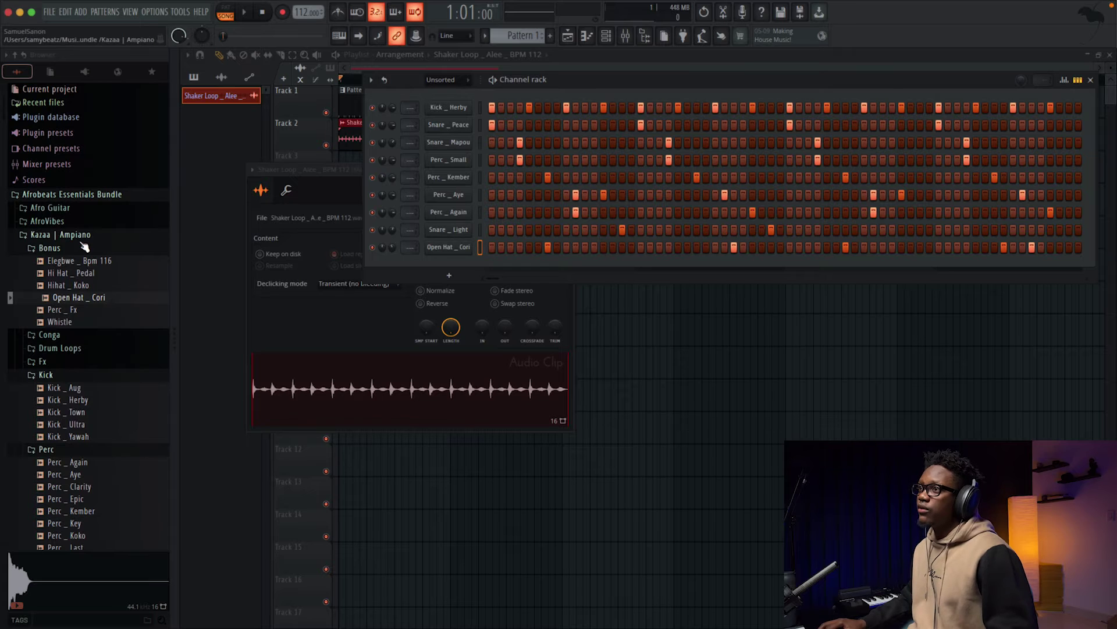
pyautogui.click(57, 223)
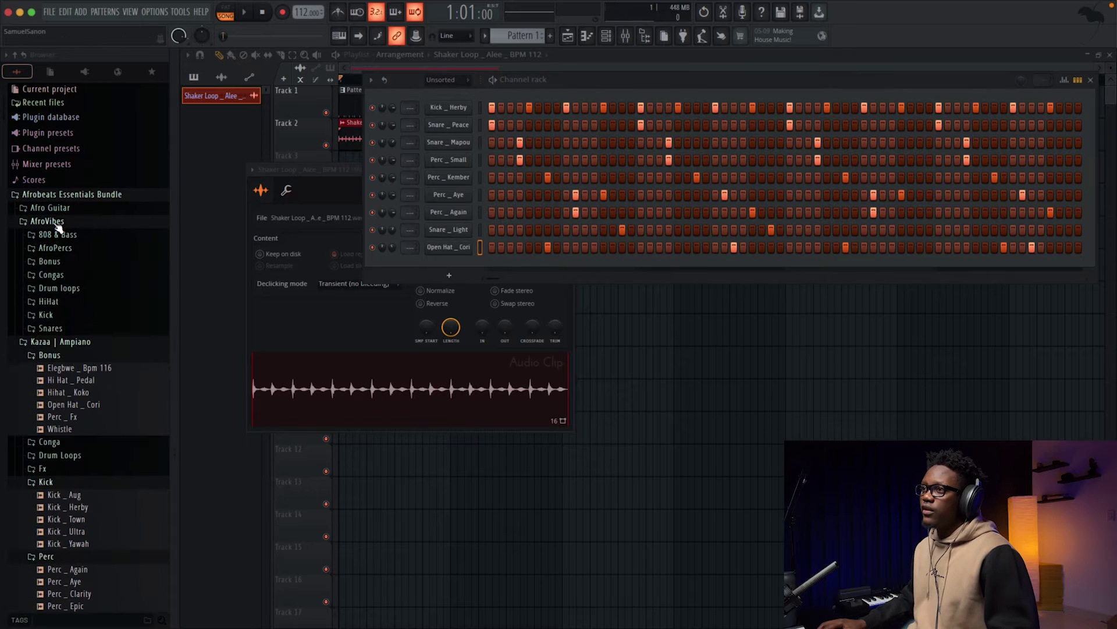
pyautogui.click(50, 302)
pyautogui.click(87, 327)
pyautogui.click(84, 338)
pyautogui.click(87, 351)
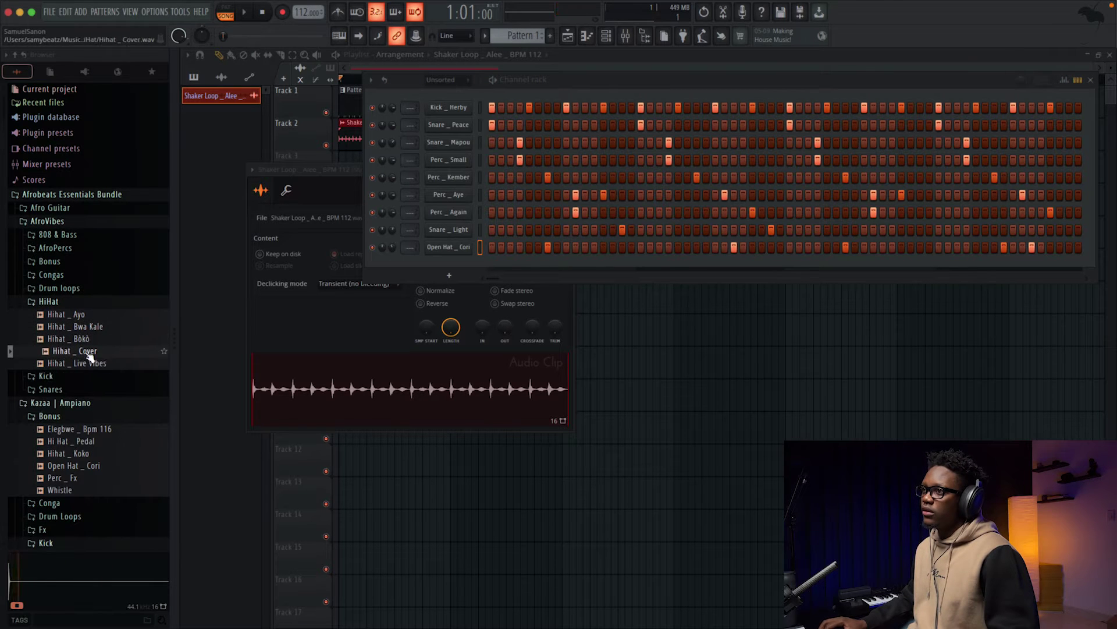
pyautogui.click(96, 338)
pyautogui.click(91, 326)
pyautogui.click(84, 314)
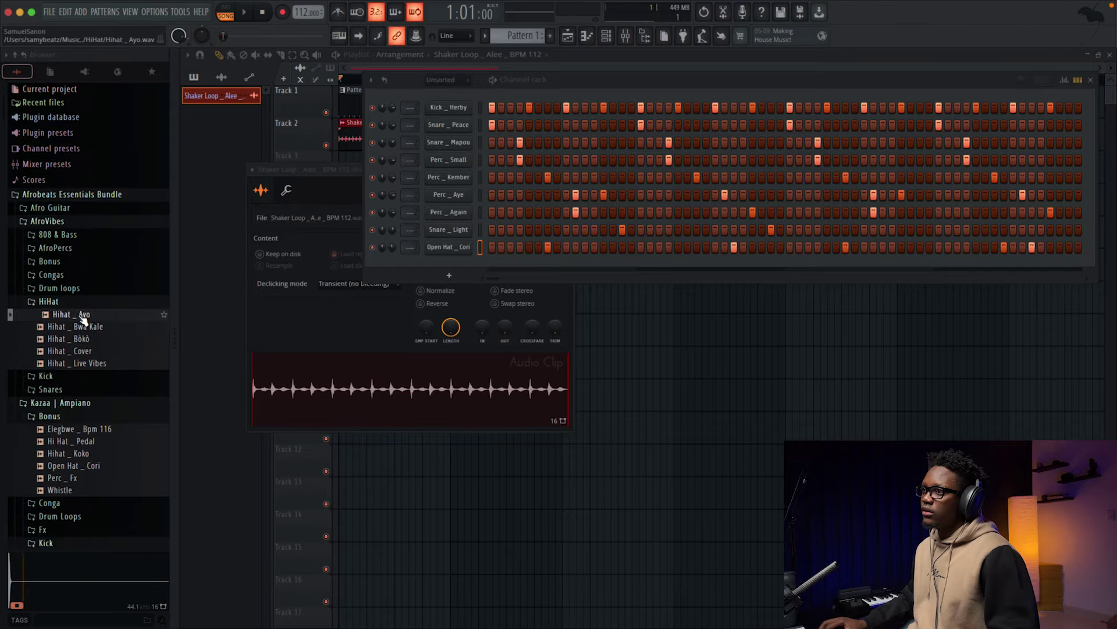
# - Add the Hihat _ Cover sample as a new channel below Open Hat _ Cori and fill all 64 of its steps
pyautogui.click(88, 351)
pyautogui.moveTo(90, 351); pyautogui.dragTo(332, 317)
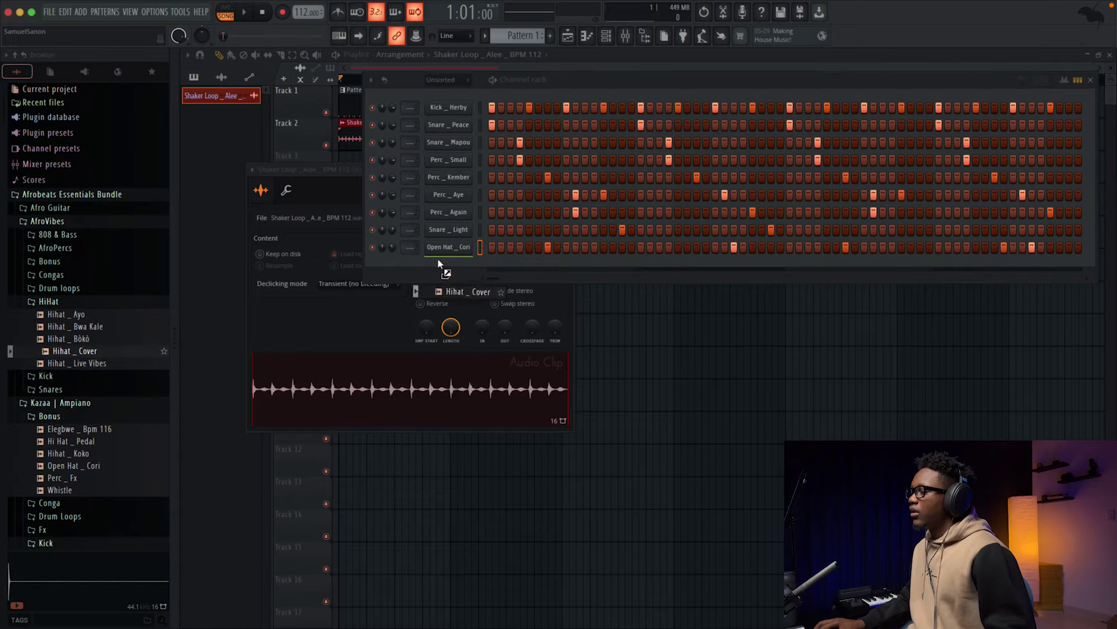
pyautogui.moveTo(440, 265); pyautogui.dragTo(1079, 264)
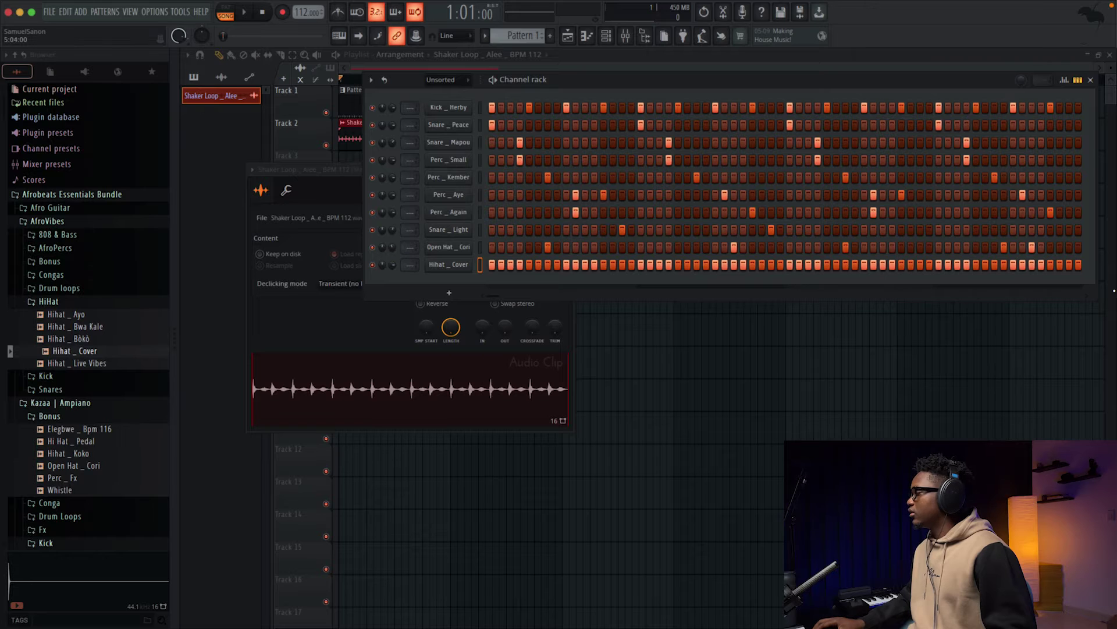
# - During song playback, lower the Hihat _ Cover channel's volume to about 29%
pyautogui.press('space')
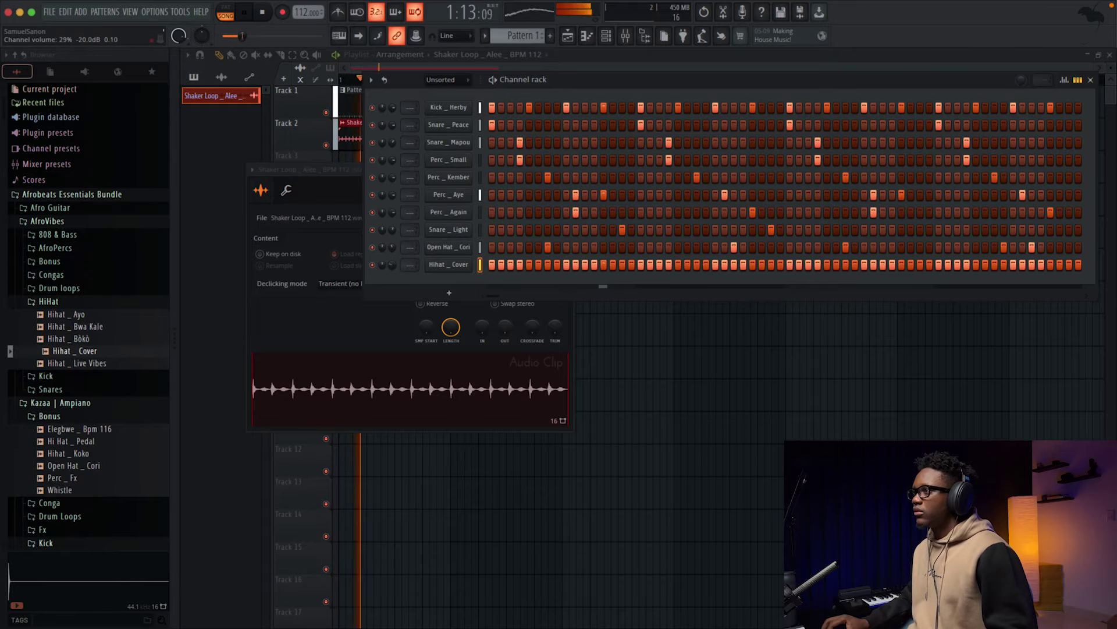
pyautogui.moveTo(383, 265); pyautogui.dragTo(383, 291)
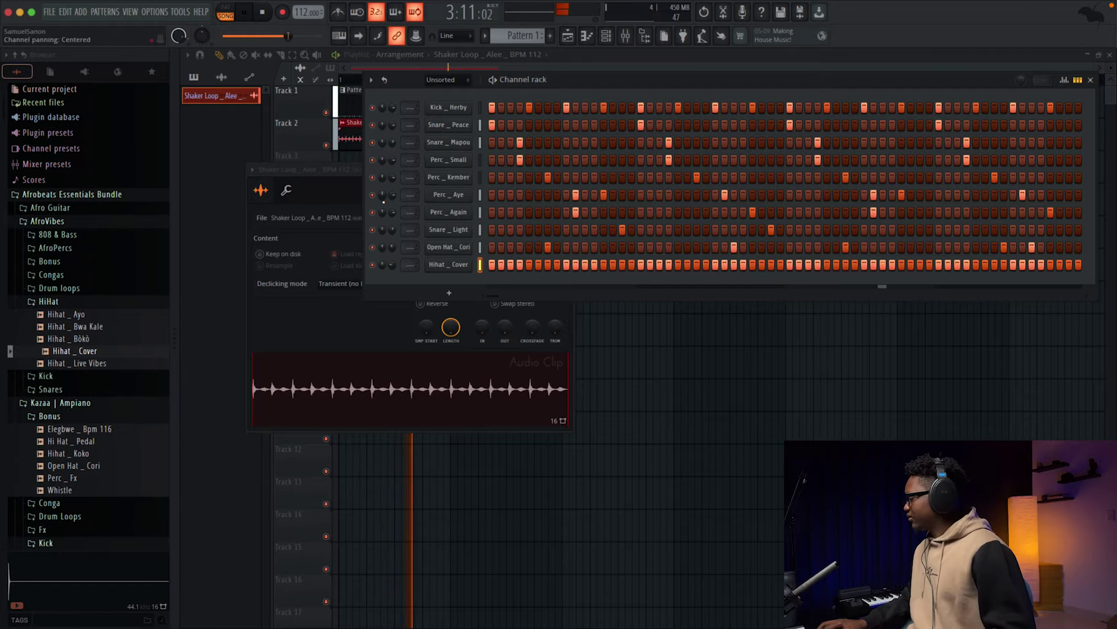
pyautogui.press('space')
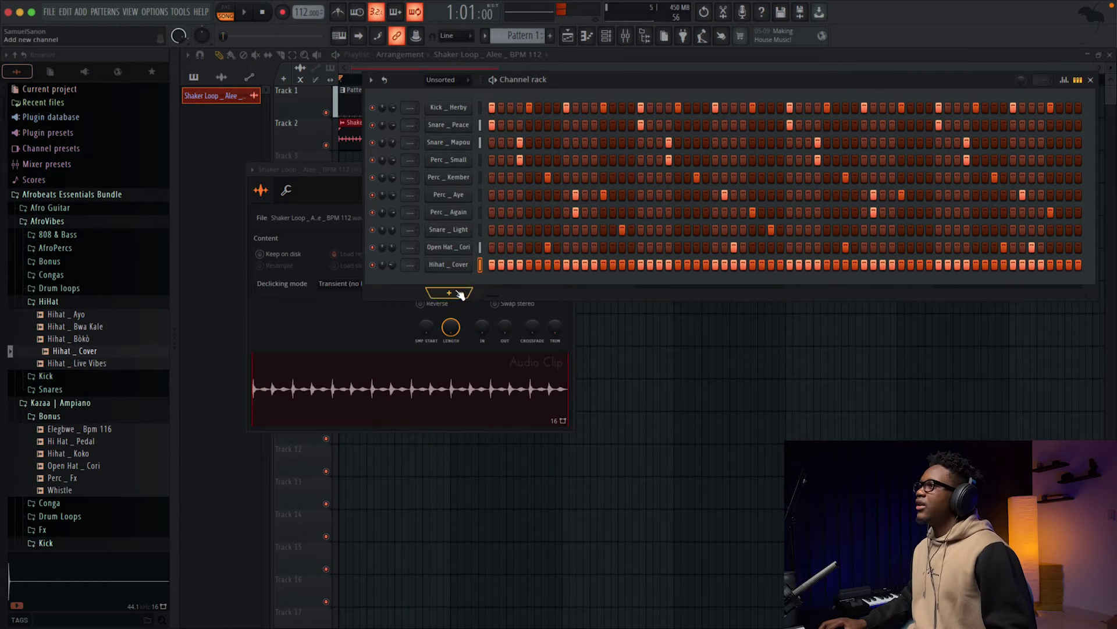
# - Add the LABS instrument as a new channel below Hihat _ Cover
pyautogui.click(449, 292)
pyautogui.moveTo(438, 101)
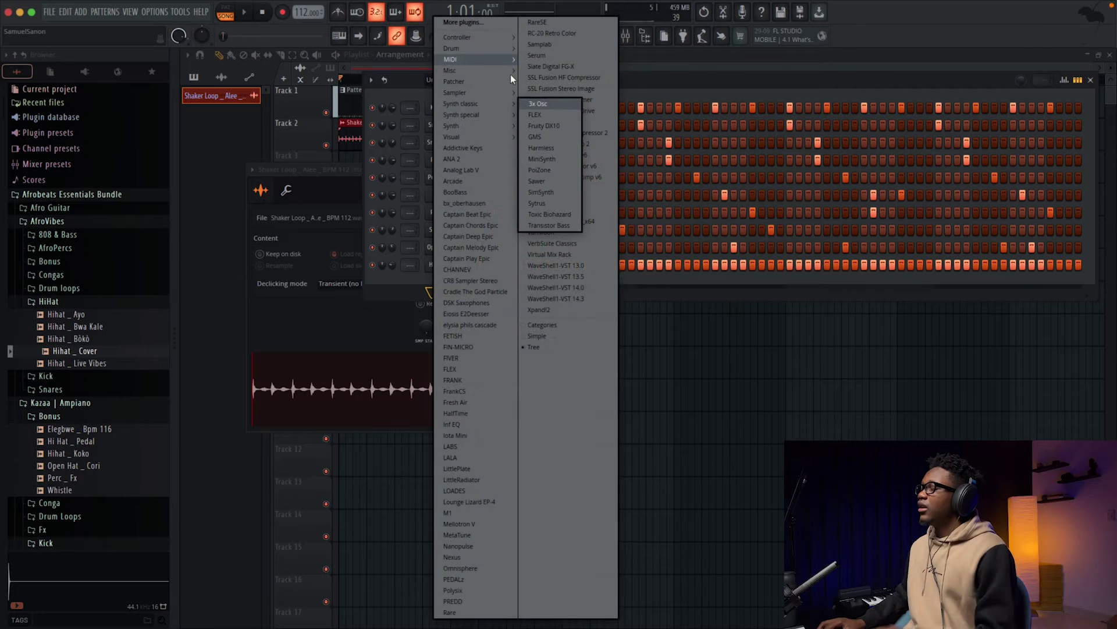
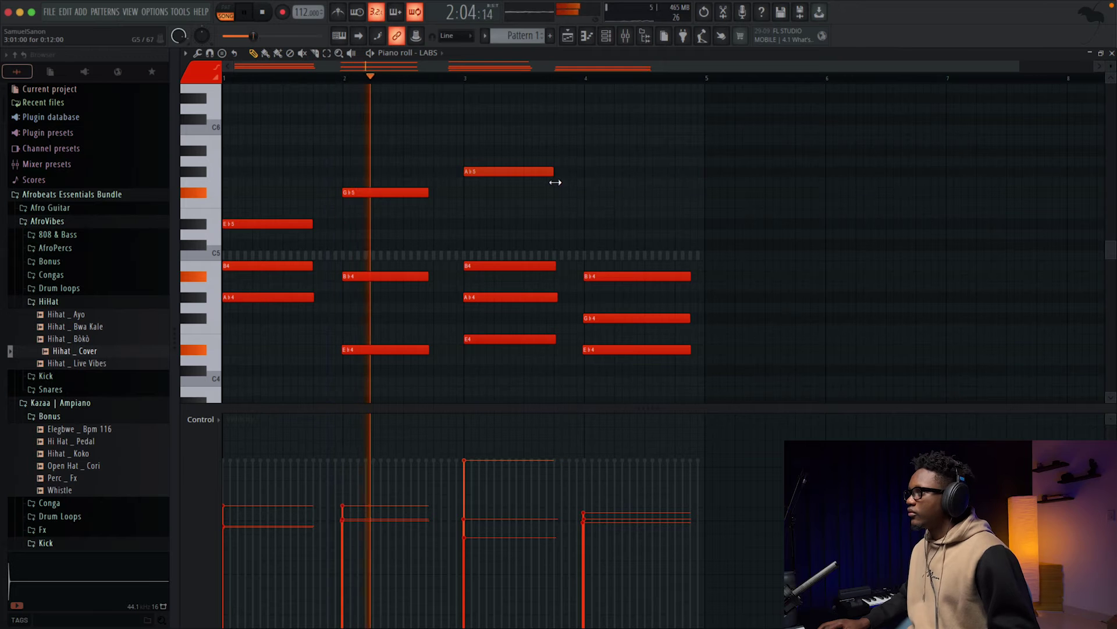
# - Add a G♭5 note at the start of bar 4 above the last LABS chord and play the song
pyautogui.scroll(-1, 547, 252)
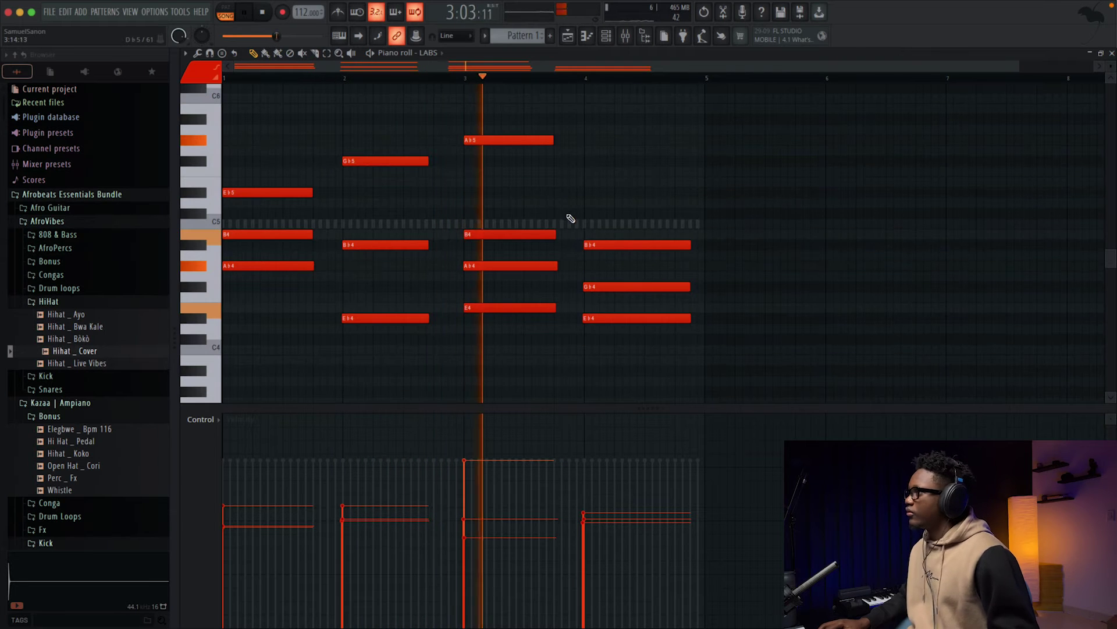
pyautogui.scroll(2, 581, 212)
pyautogui.press('space')
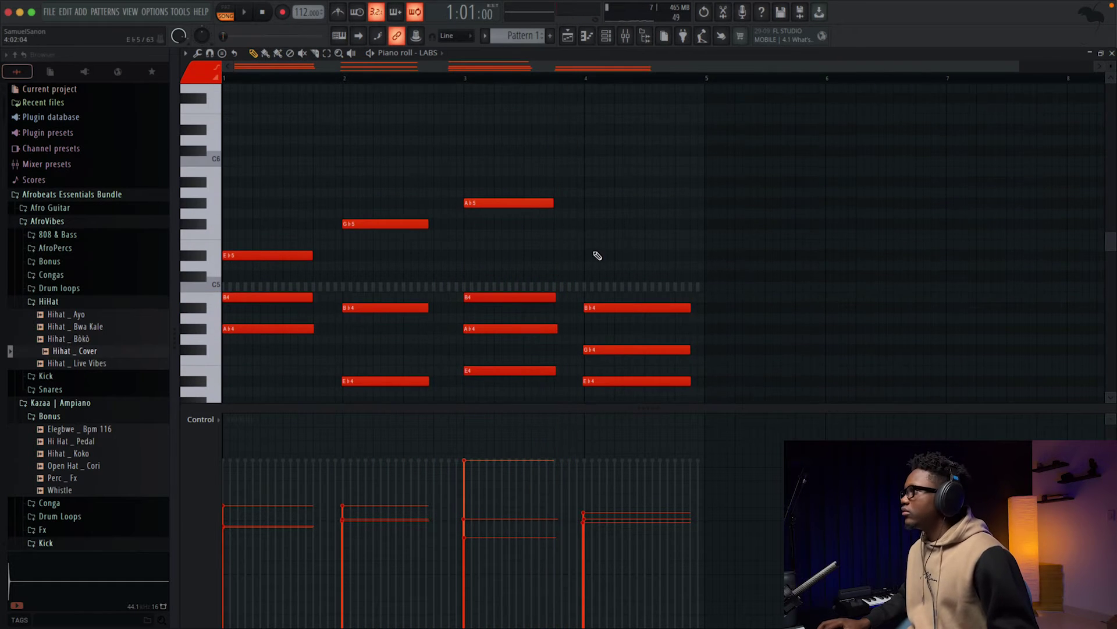
pyautogui.click(589, 227)
pyautogui.press('space')
pyautogui.scroll(-1, 578, 250)
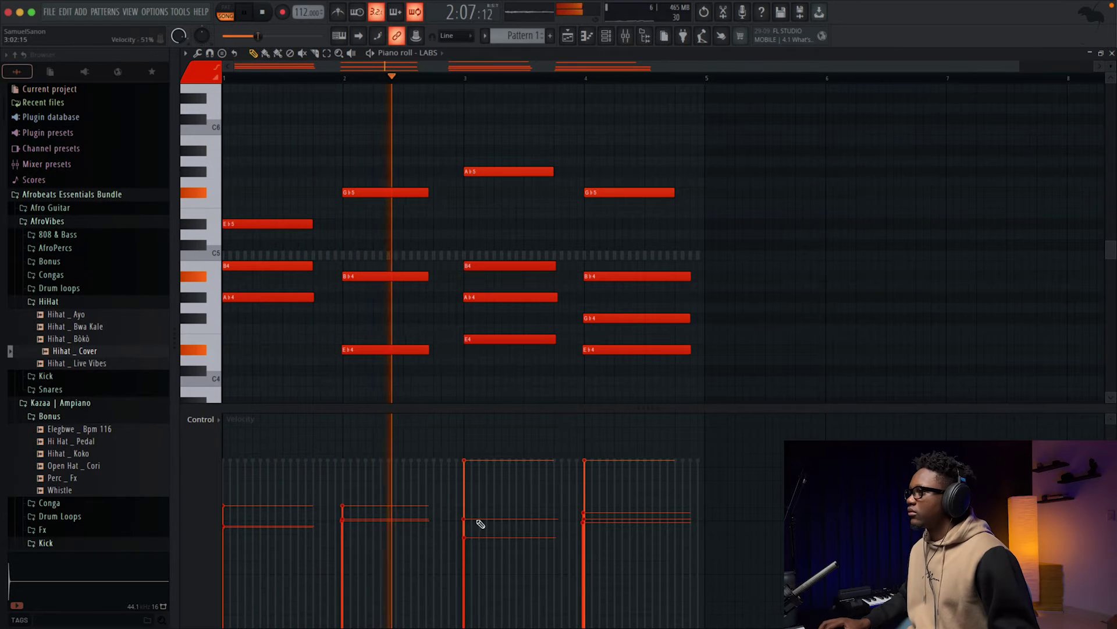
# - Lower the velocity of the A♭5 note in bar 3 and the G♭5 note in bar 4 to roughly match their chord notes
pyautogui.moveTo(691, 243); pyautogui.dragTo(460, 165)
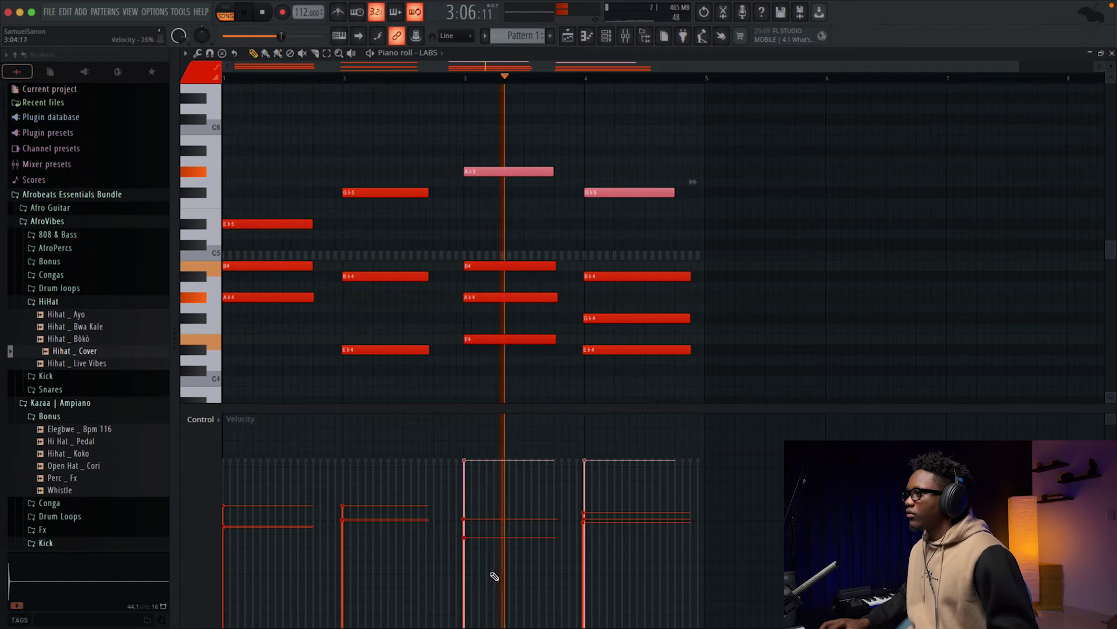
pyautogui.moveTo(475, 538); pyautogui.dragTo(594, 533)
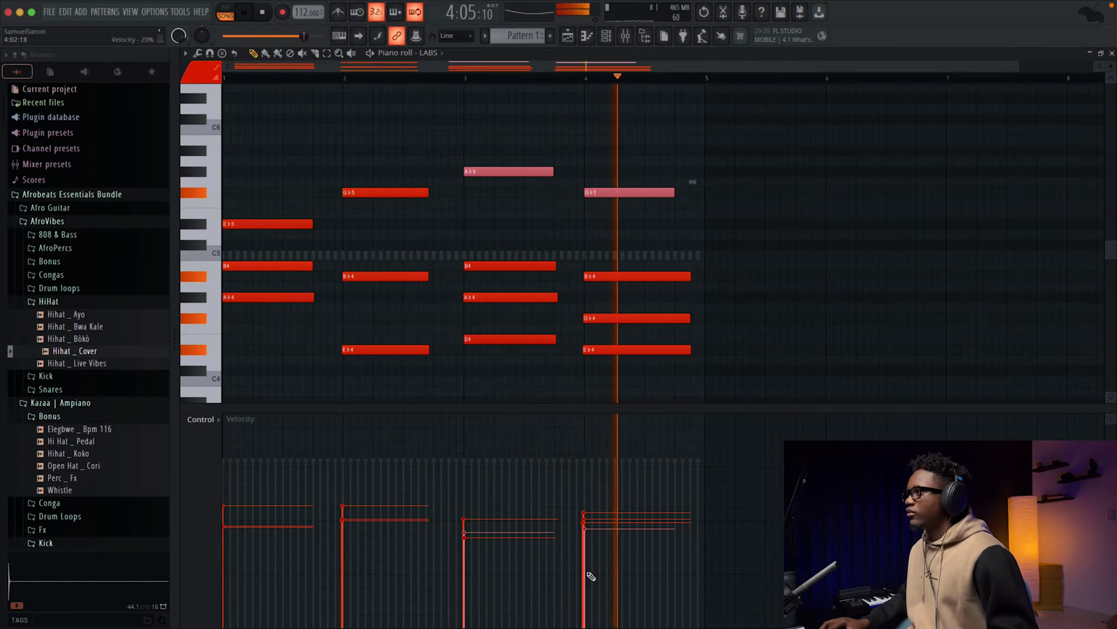
pyautogui.scroll(-1, 904, 257)
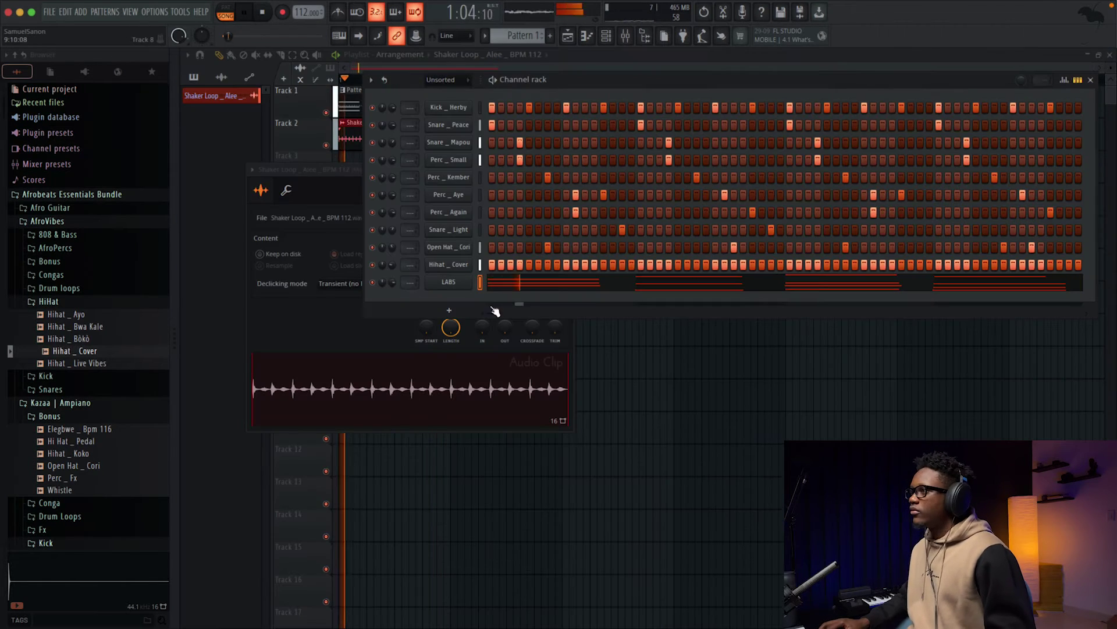
# - Add the Purity synth as a new channel below LABS
pyautogui.click(448, 310)
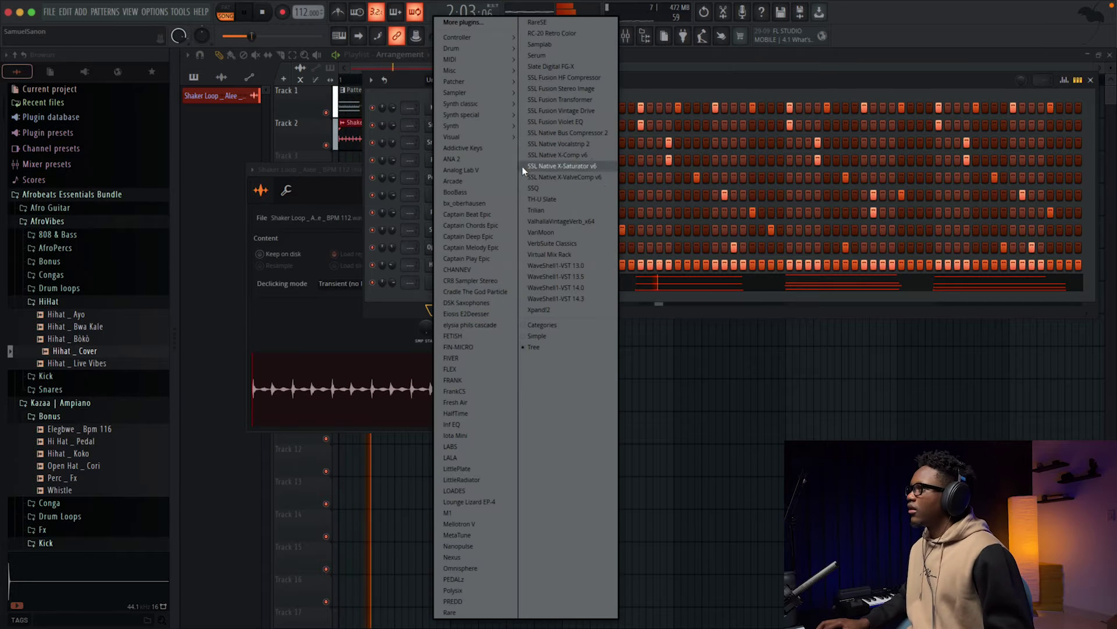
pyautogui.moveTo(477, 127)
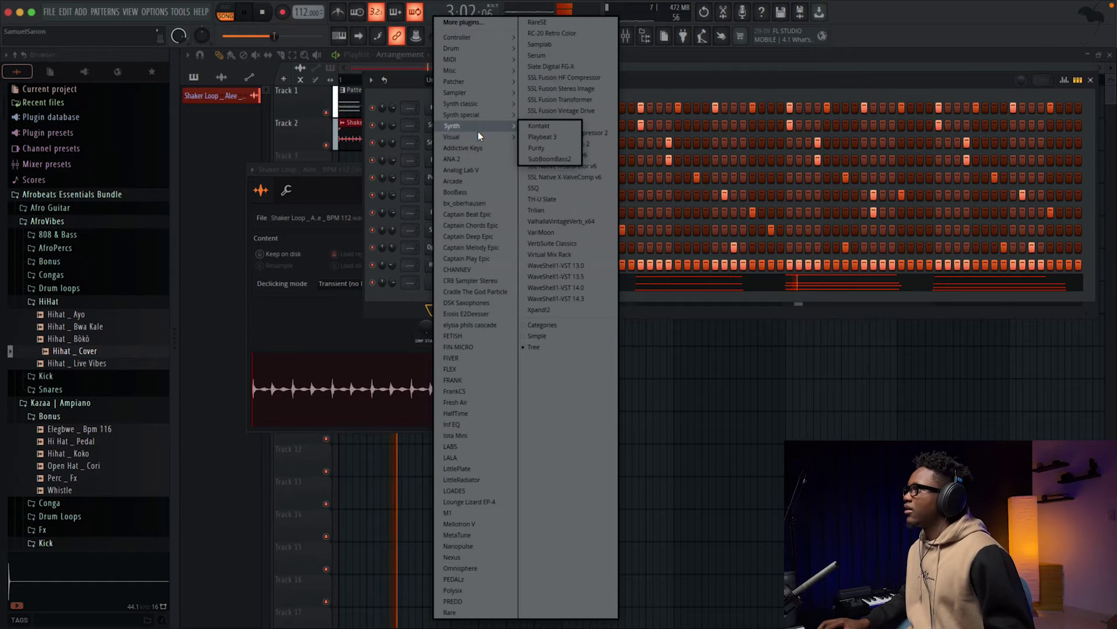
pyautogui.click(550, 136)
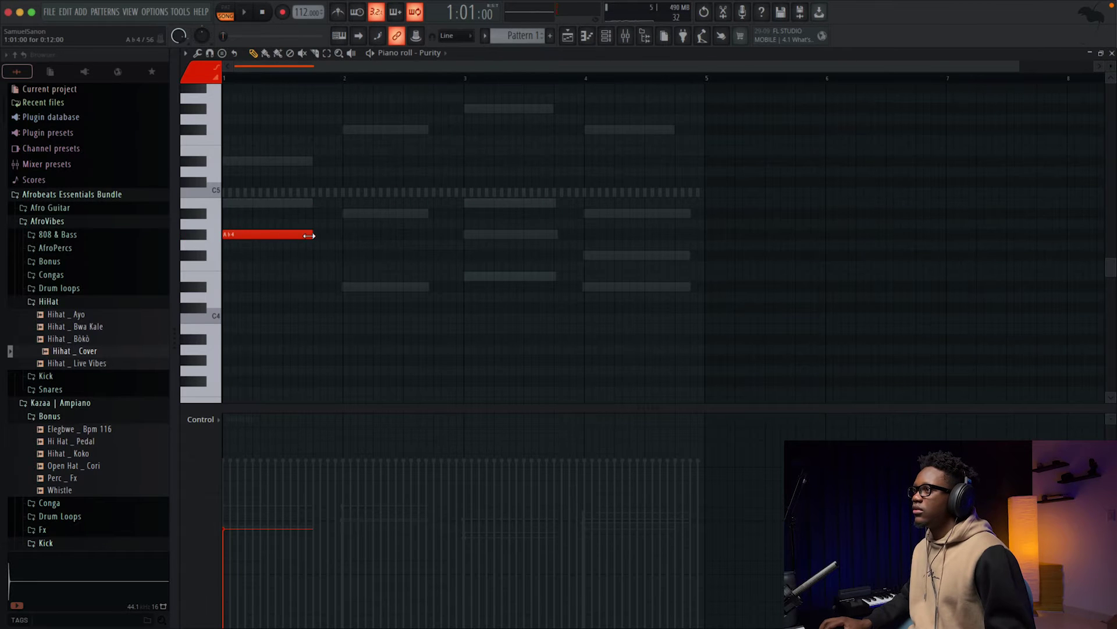
# - Stretch Purity's A♭4 note to four bars, raise it one octave to A♭5, and play the result from the Channel rack
pyautogui.press('space')
pyautogui.moveTo(309, 235); pyautogui.dragTo(701, 244)
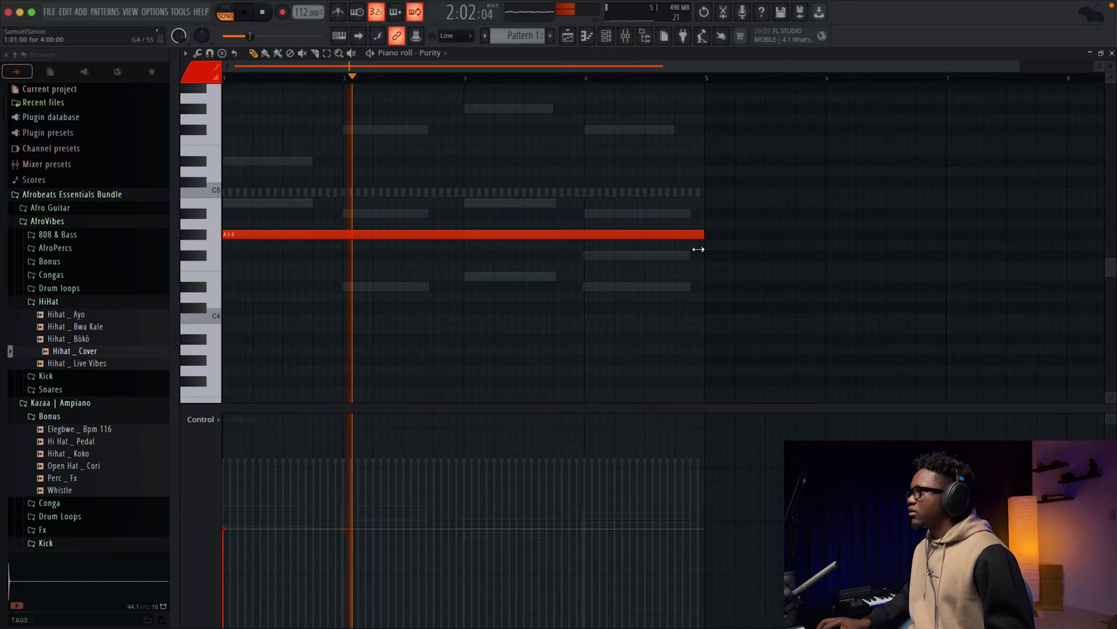
pyautogui.press('space')
pyautogui.hotkey('ctrl', 'Up')
pyautogui.press('space')
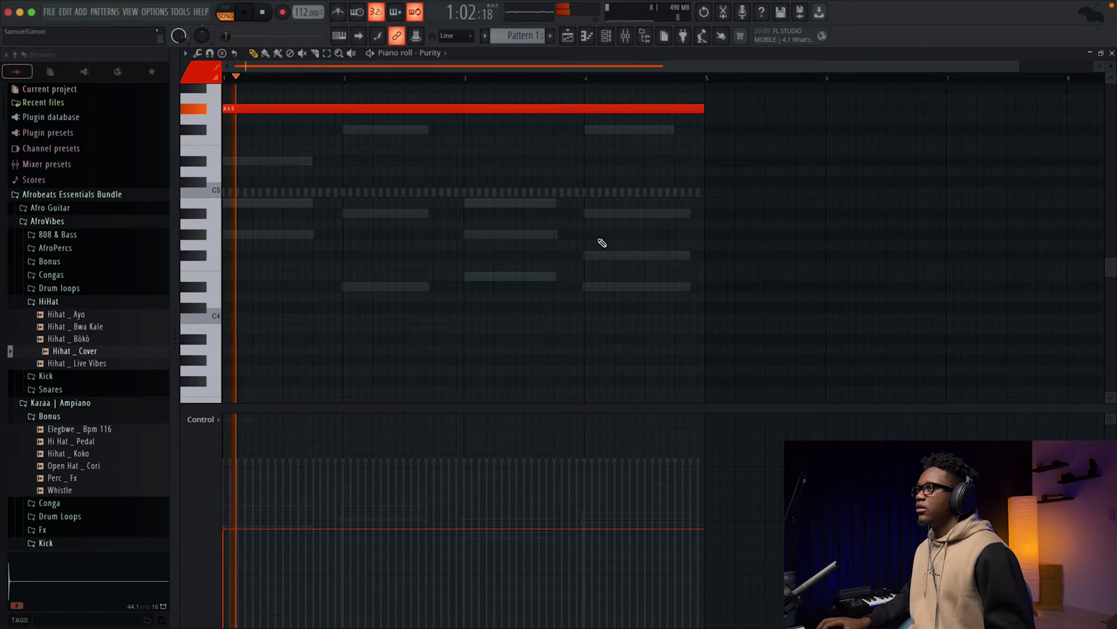
pyautogui.scroll(4, 589, 238)
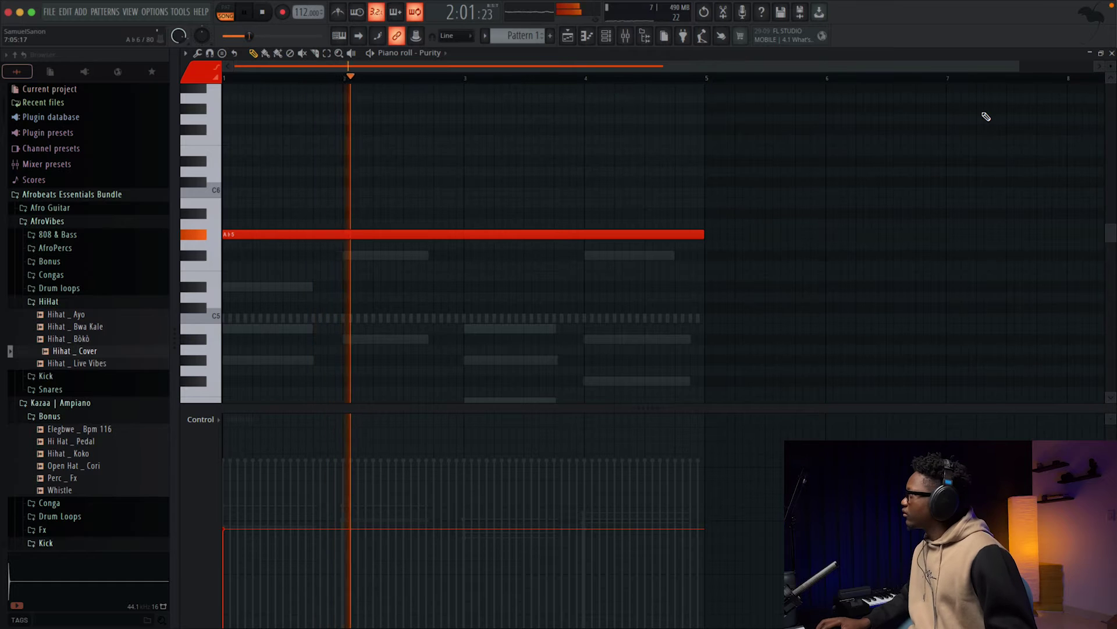
pyautogui.press('F7')
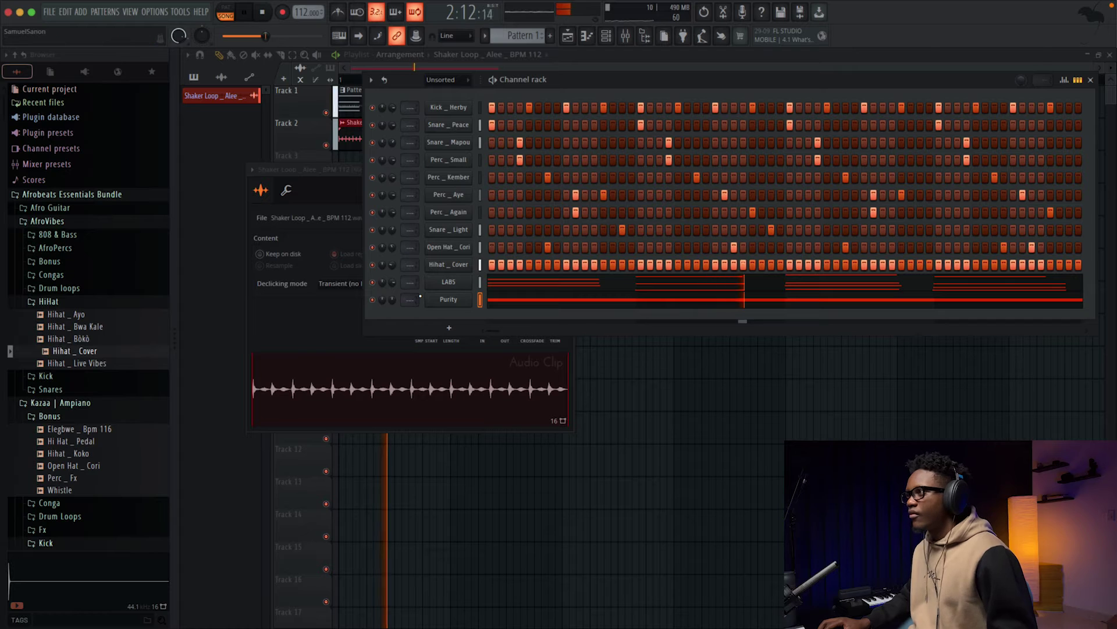
pyautogui.press('space')
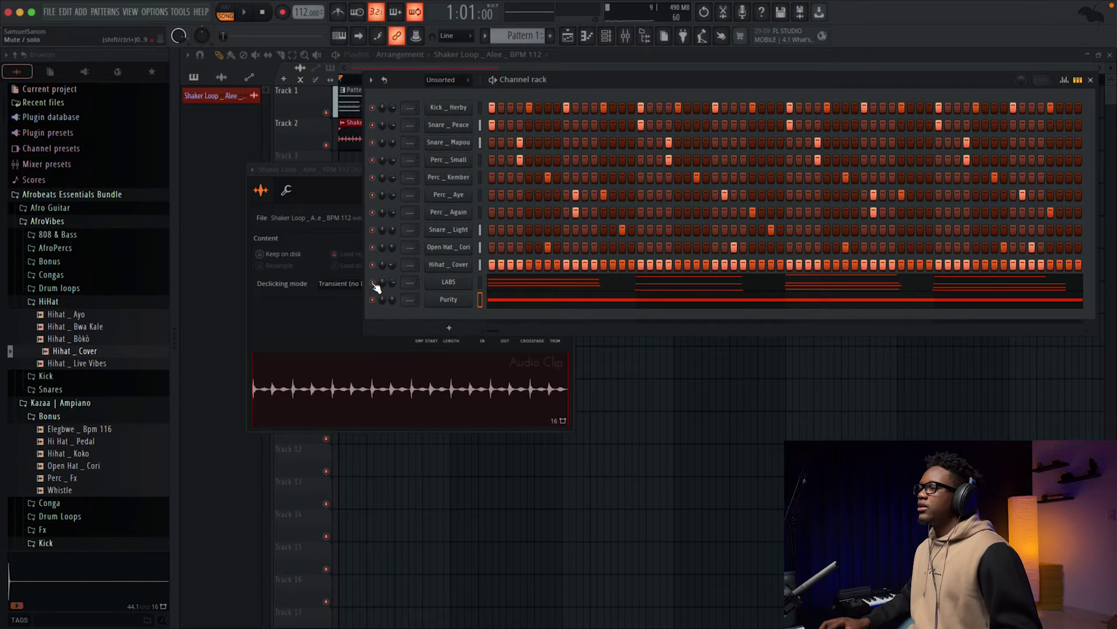
# - Open the LABS chord notes in the piano roll
pyautogui.click(529, 288)
pyautogui.scroll(-1, 482, 212)
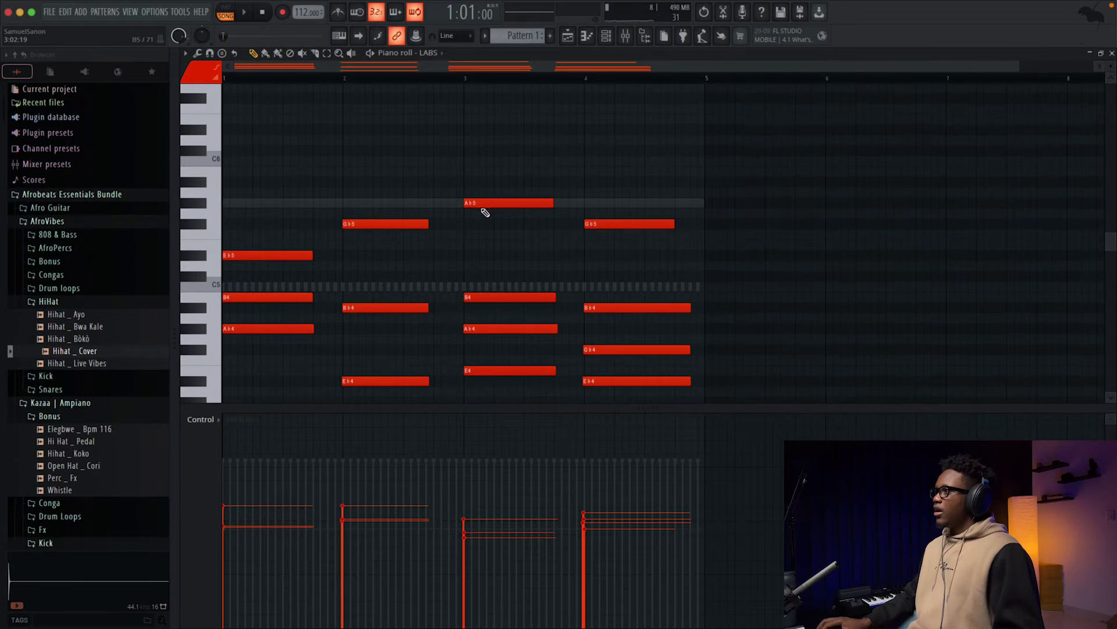
# - Try to extend the LABS chords with legato, using a temporary B♭4 note at bar 5 as the end point
pyautogui.click(710, 309)
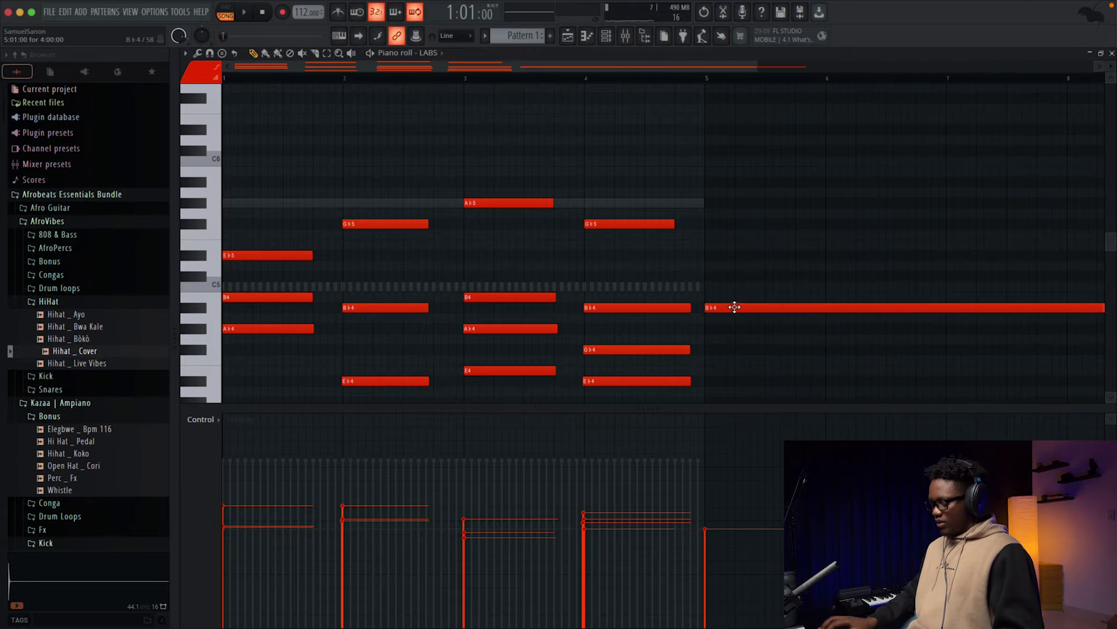
pyautogui.hotkey('ctrl', 'l')
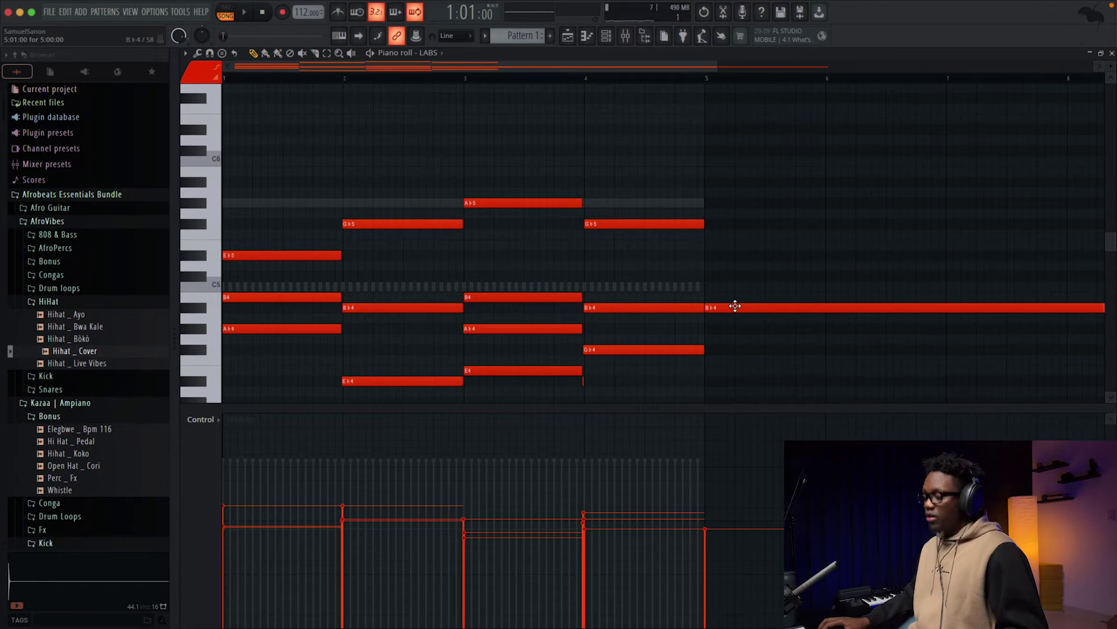
pyautogui.hotkey('ctrl', 'z')
pyautogui.hotkey('ctrl', 'z')
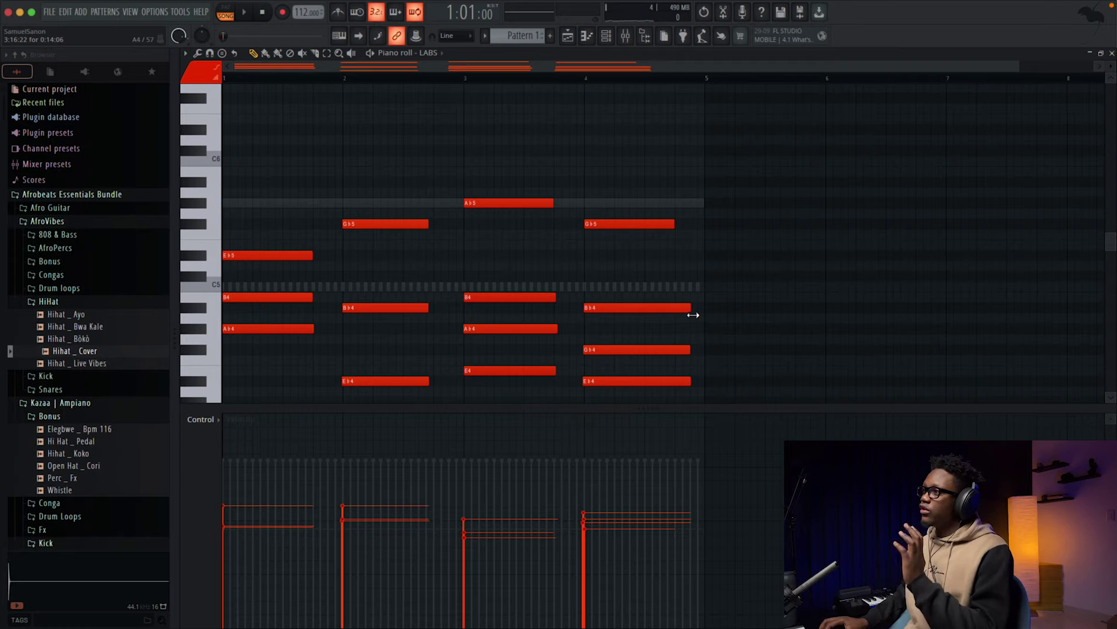
# - Quantize the LABS notes' start times and durations and extend each chord to a full bar with legato, using a temporary bar 5 note
pyautogui.hotkey('alt', 'q')
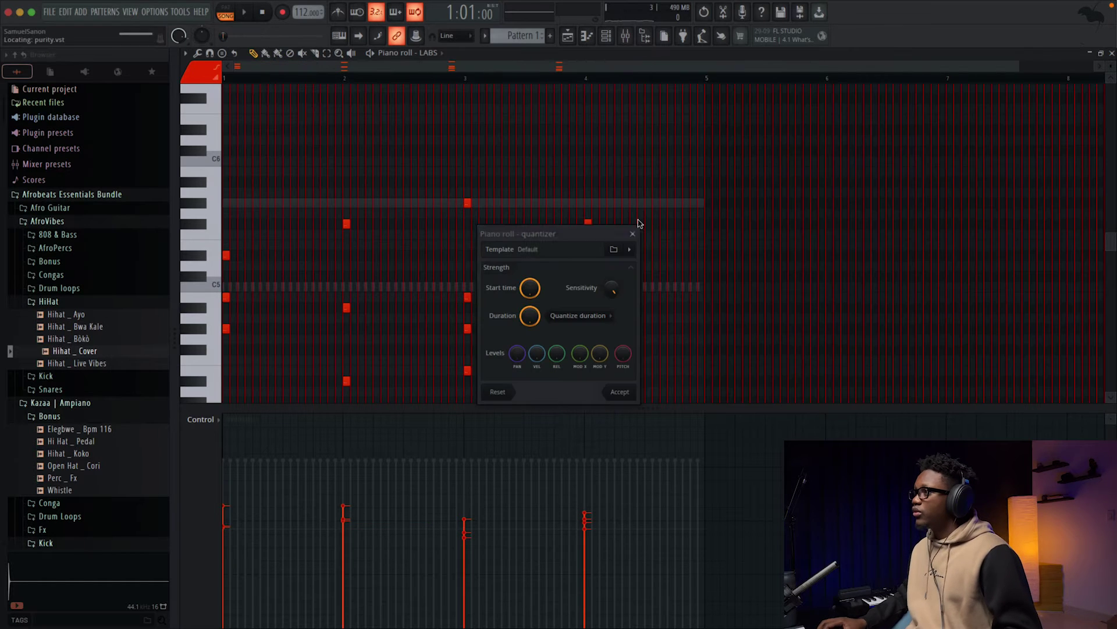
pyautogui.click(620, 392)
pyautogui.click(716, 339)
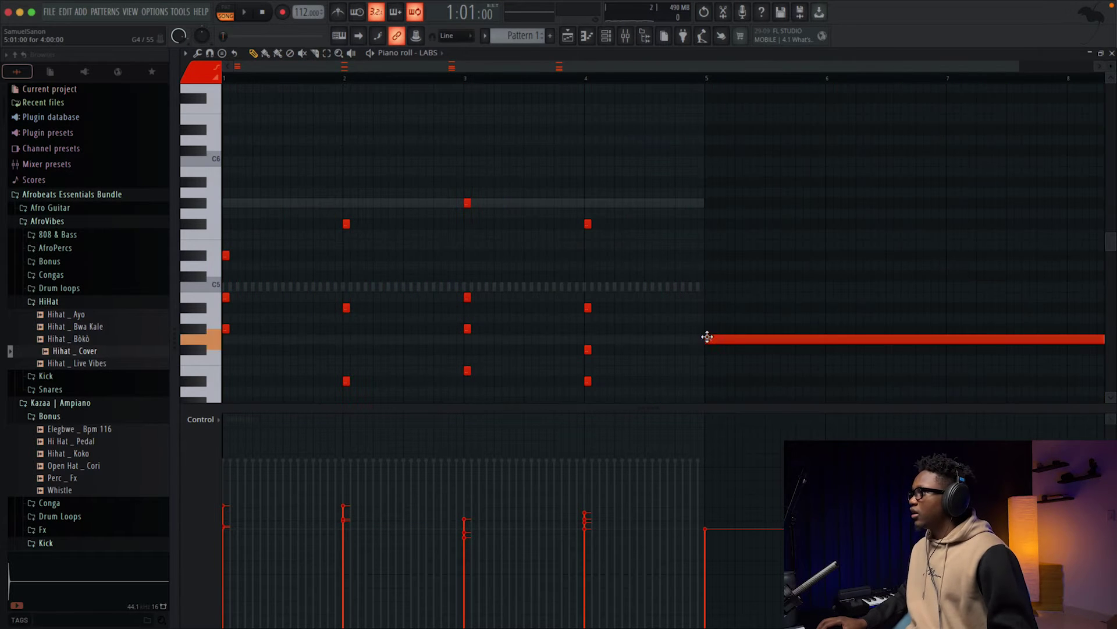
pyautogui.hotkey('ctrl', 'l')
pyautogui.rightClick(728, 344)
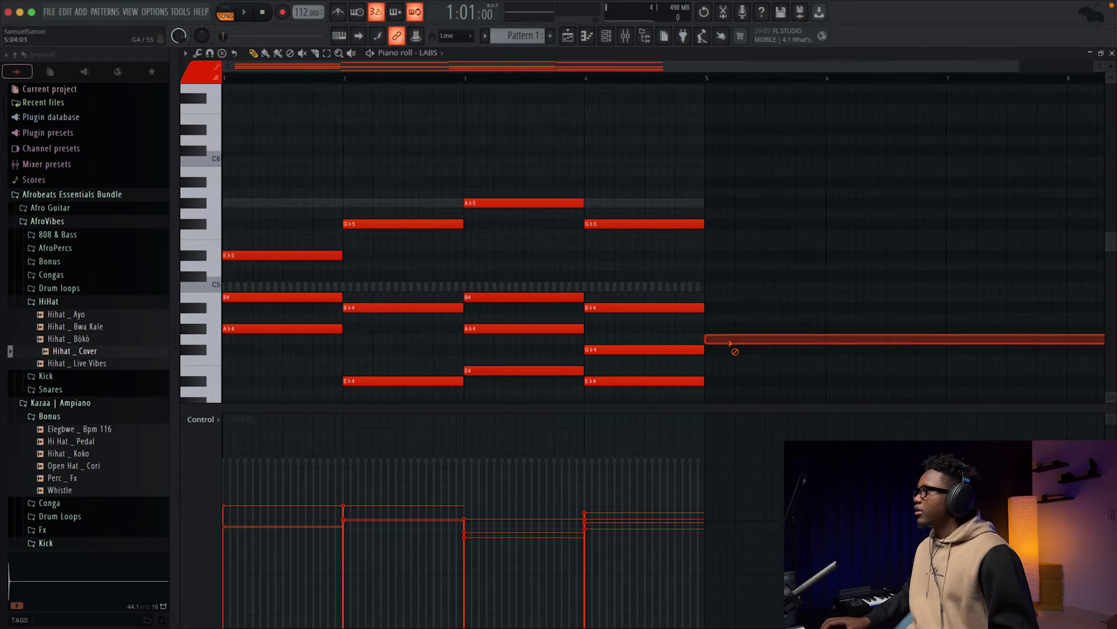
pyautogui.click(1111, 53)
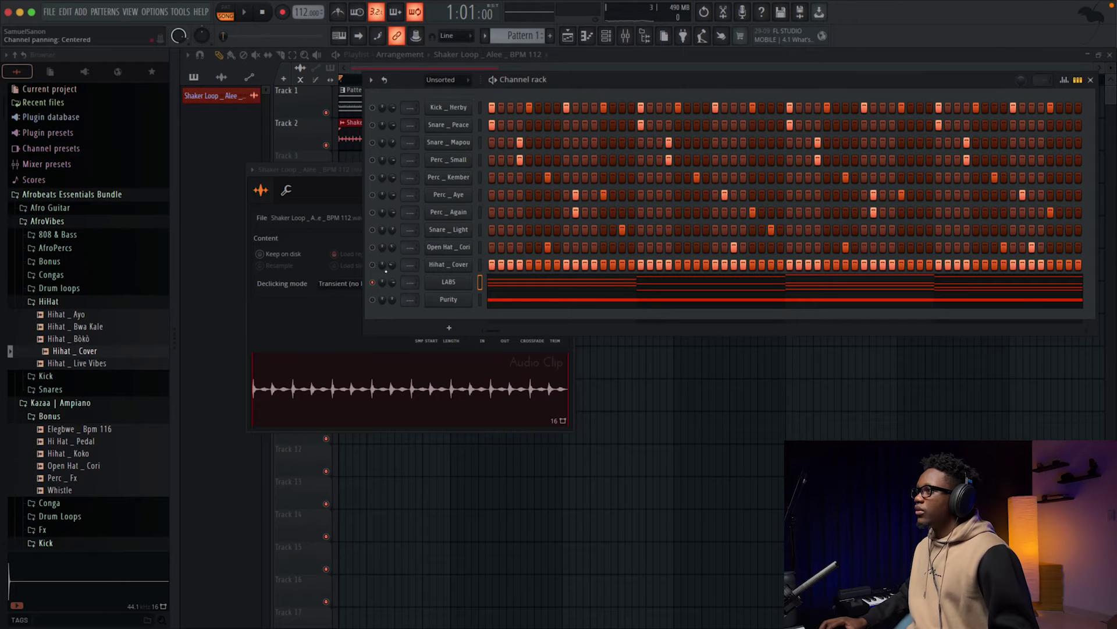
# - Render Pattern 1 with only LABS soloed as a 16-bit WAV audio clip and place it at the start of Track 3
pyautogui.rightClick(520, 35)
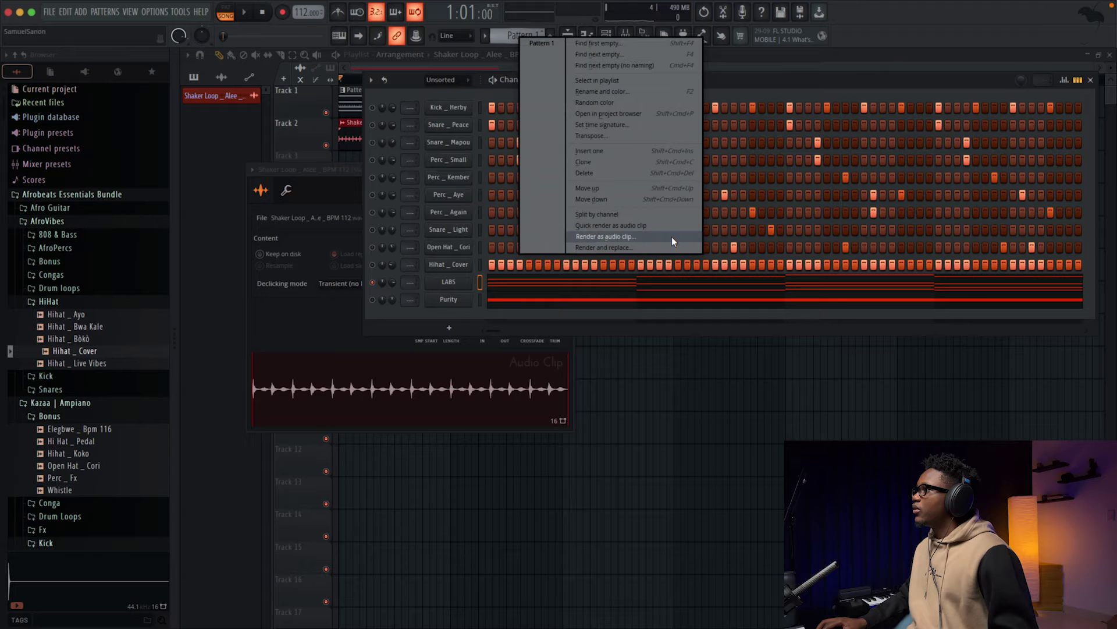
pyautogui.click(623, 236)
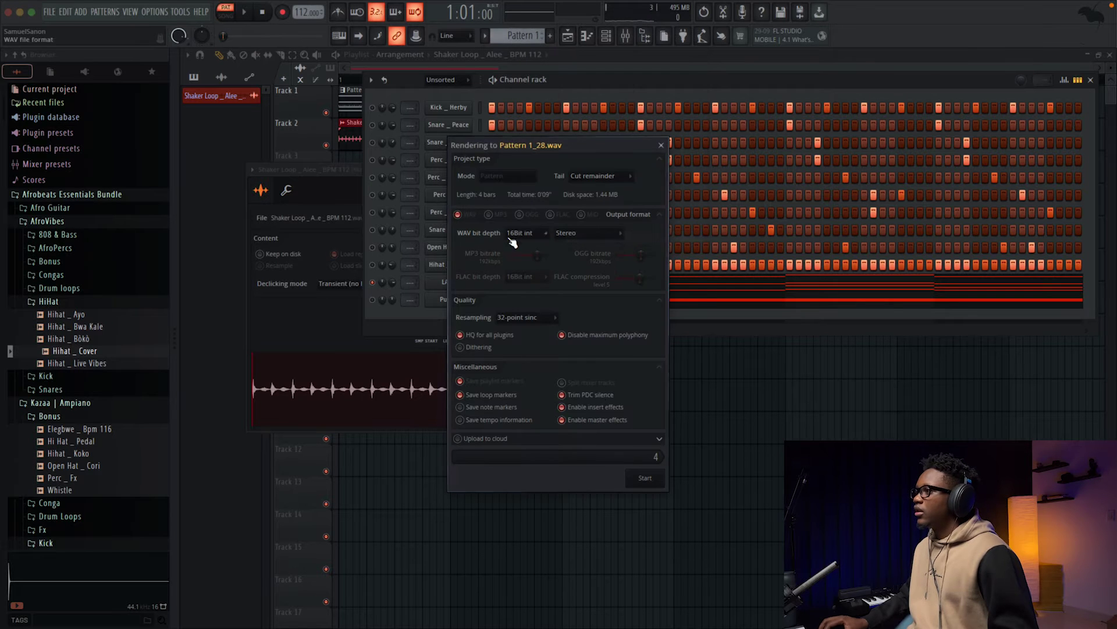
pyautogui.click(647, 478)
pyautogui.hotkey('ctrl', 'z')
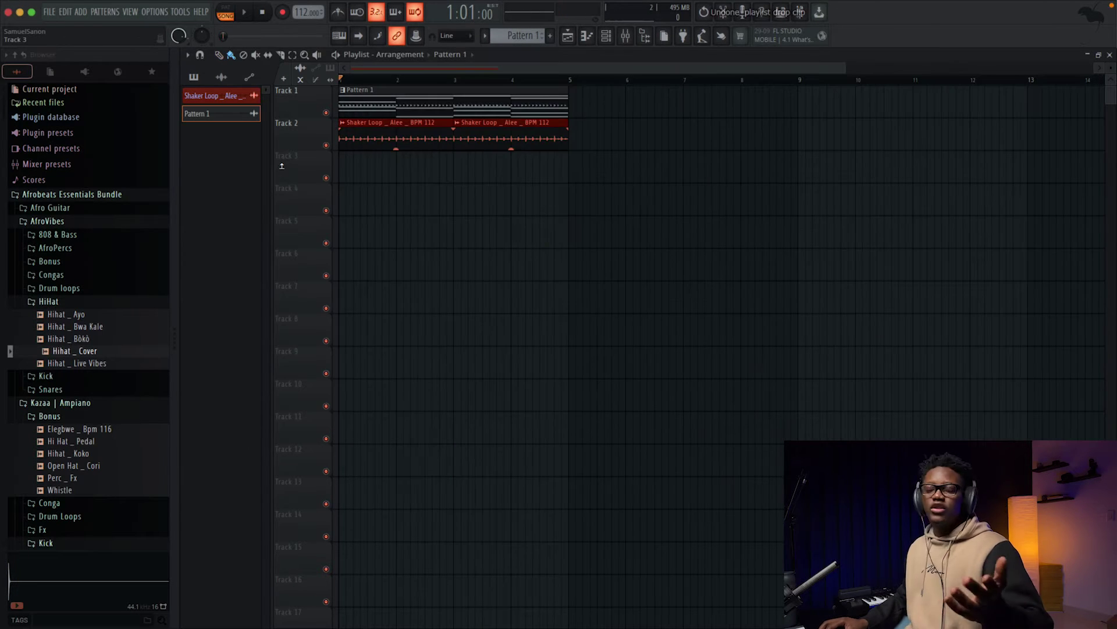
pyautogui.moveTo(345, 173); pyautogui.dragTo(322, 166)
# - Reverse the rendered Pattern 1 audio clip on Track 3
pyautogui.doubleClick(429, 168)
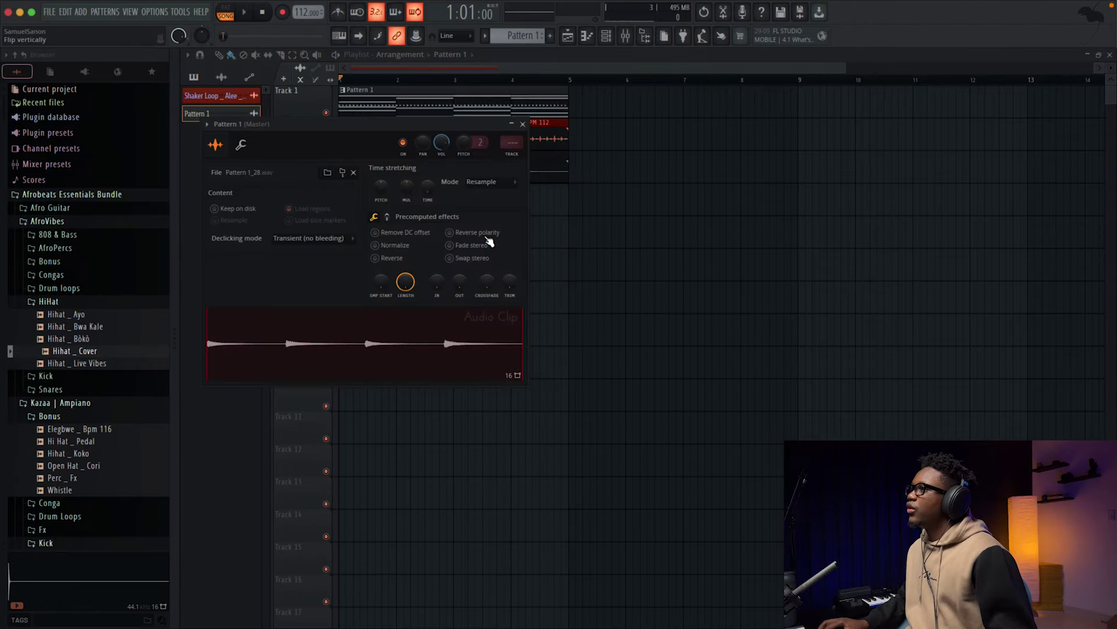
pyautogui.click(378, 252)
pyautogui.click(378, 245)
pyautogui.click(377, 258)
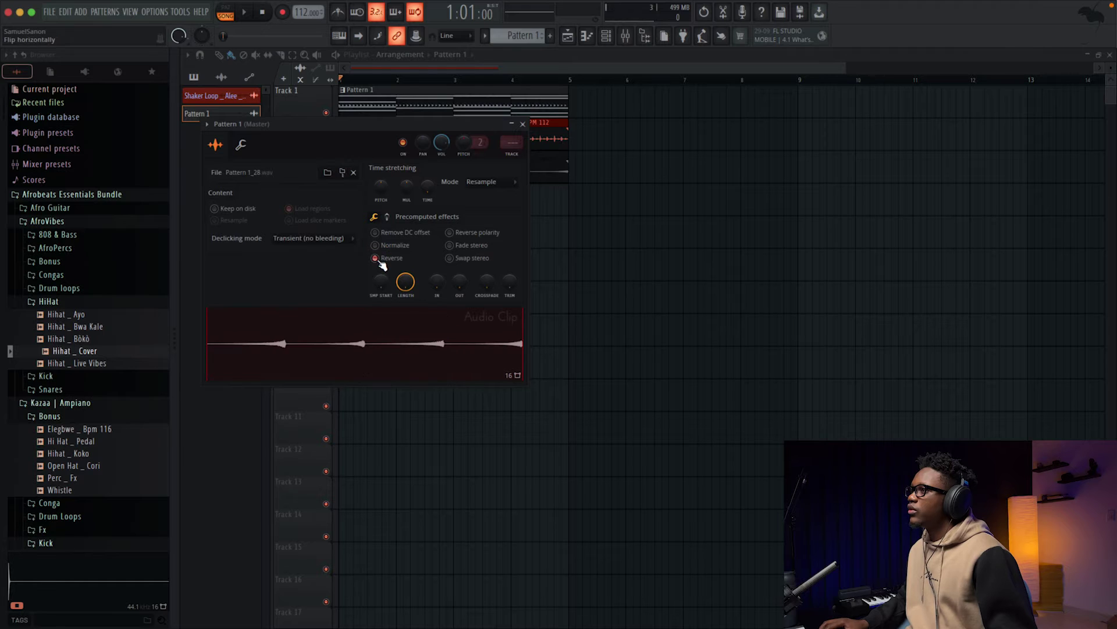
pyautogui.click(522, 124)
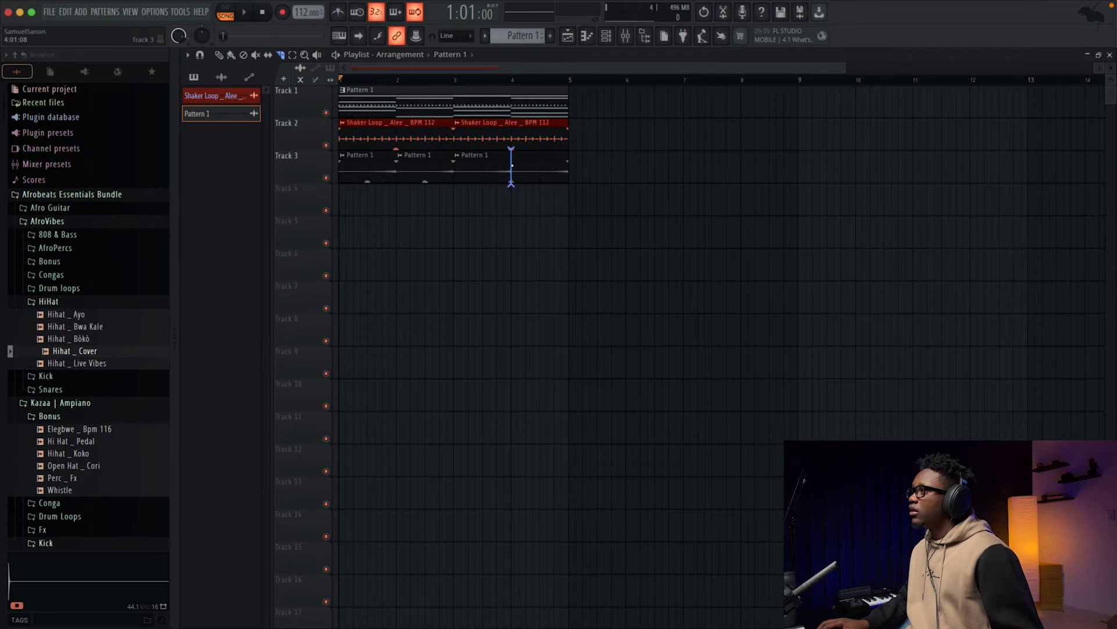
# - Slice the reversed Pattern 1 clip at every bar and rearrange the four slices on Track 4 in opposite order
pyautogui.moveTo(537, 167); pyautogui.dragTo(309, 207)
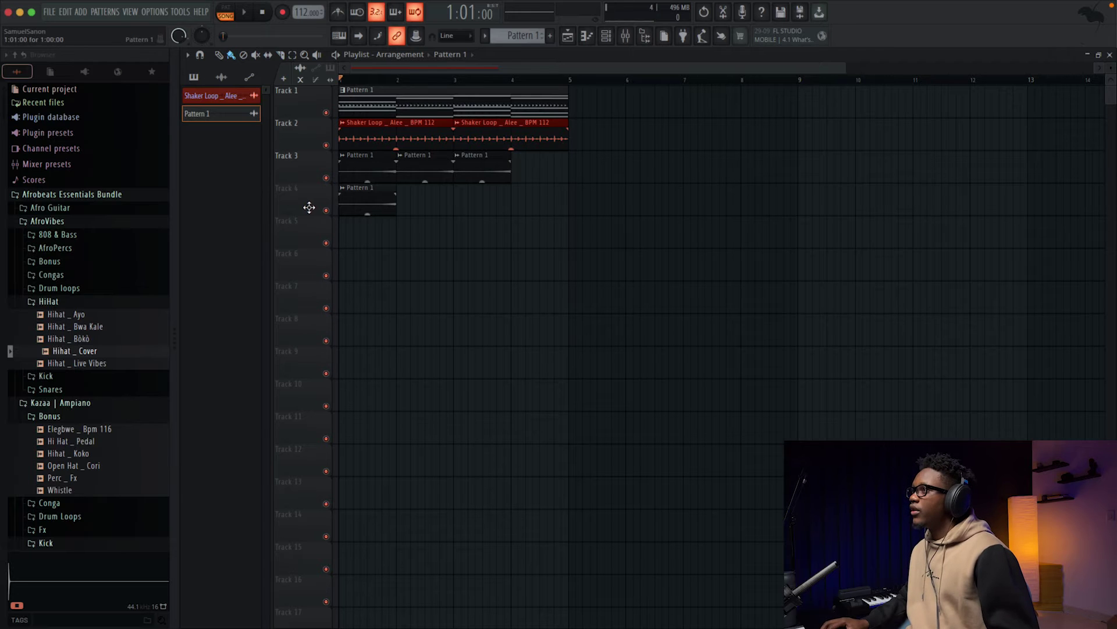
pyautogui.moveTo(506, 169); pyautogui.dragTo(484, 201)
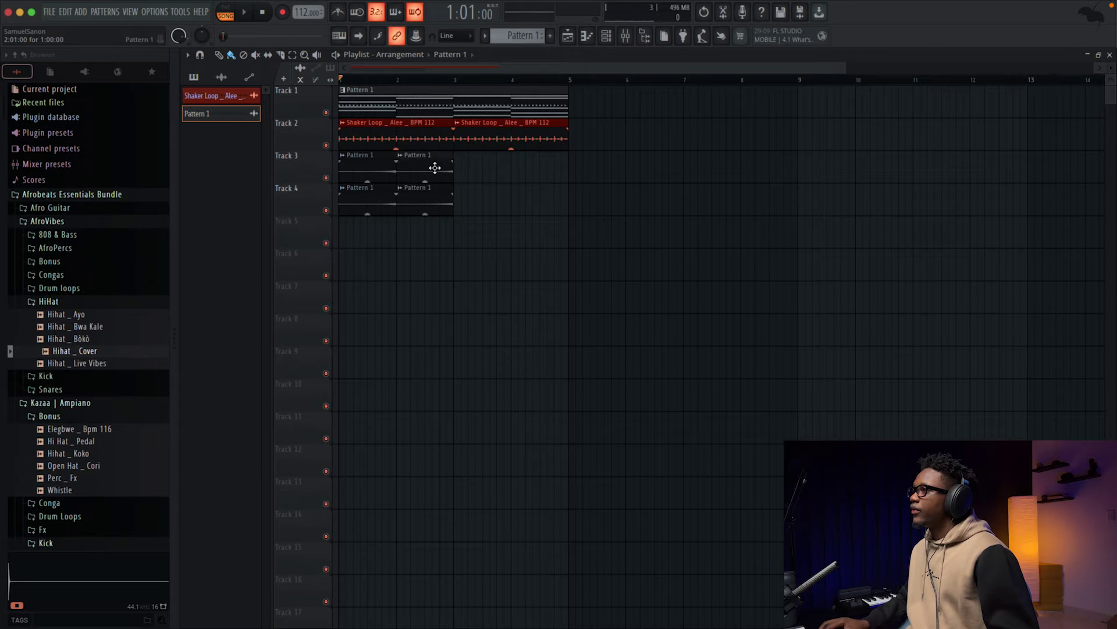
pyautogui.moveTo(434, 167); pyautogui.dragTo(485, 210)
pyautogui.moveTo(369, 166); pyautogui.dragTo(548, 200)
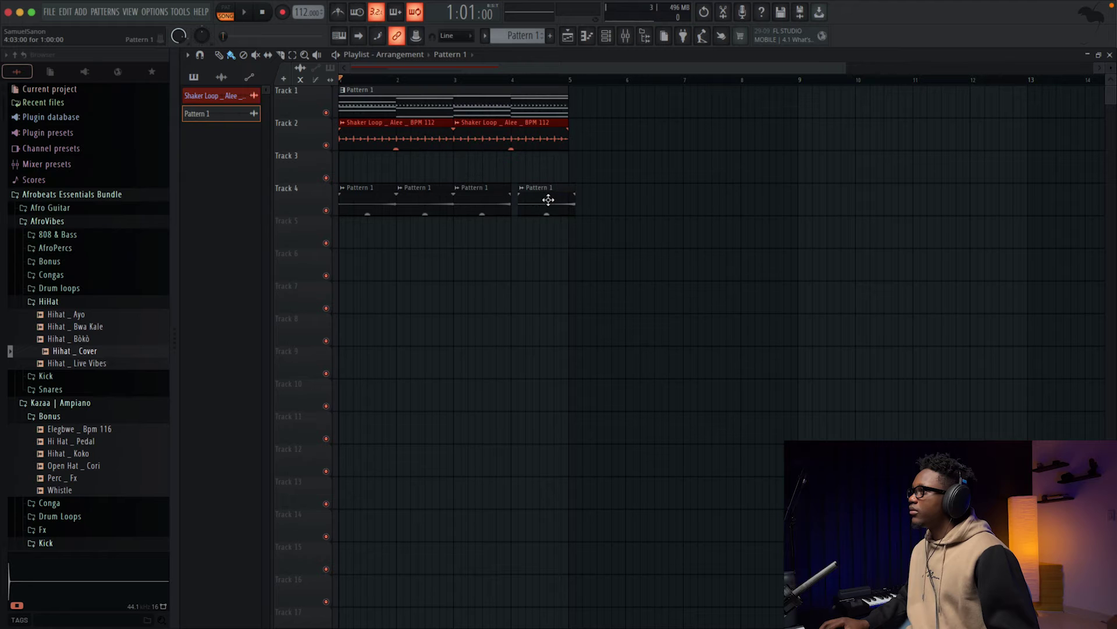
# - Show all channels together in the Channel rack
pyautogui.click(606, 36)
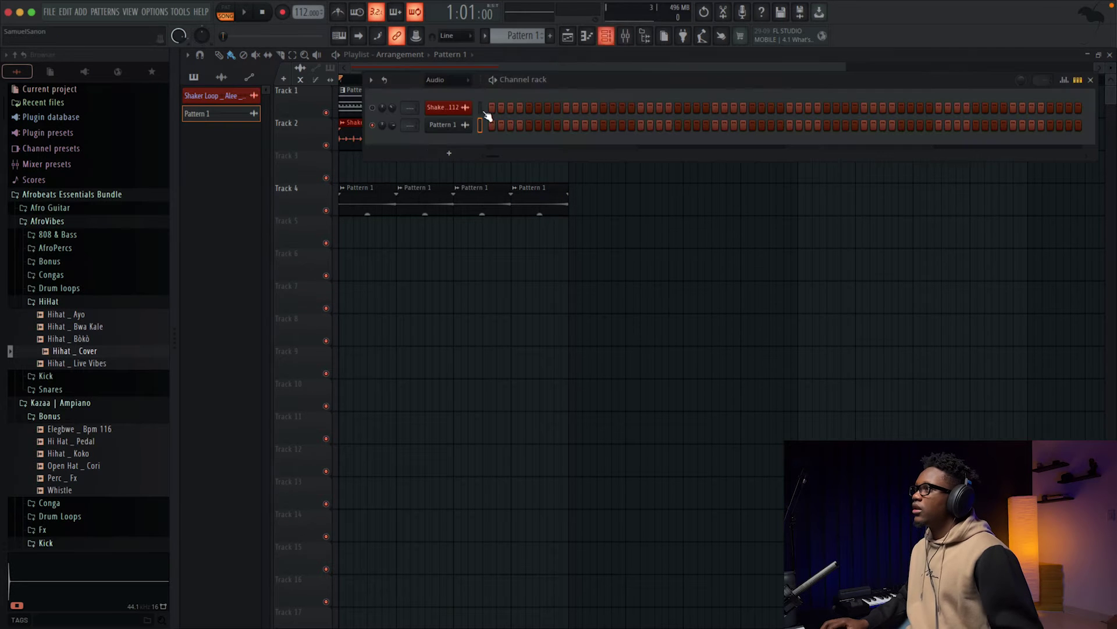
pyautogui.click(433, 80)
pyautogui.click(439, 92)
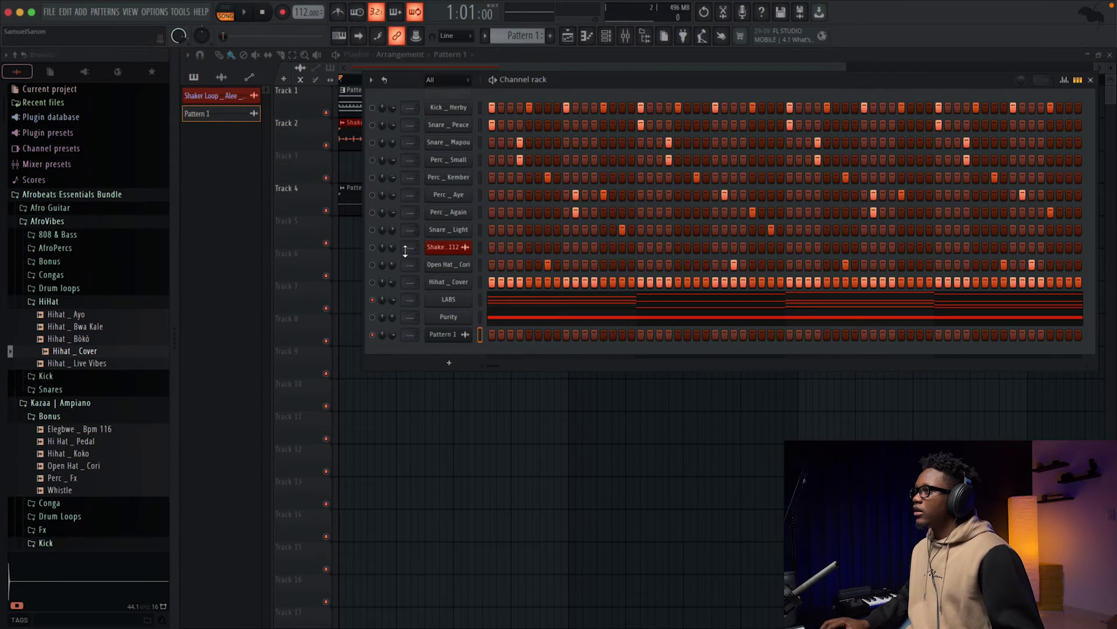
# - Play the song with LABS muted and all other channels active while adjusting the Pattern 1 audio clip's volume
pyautogui.press('space')
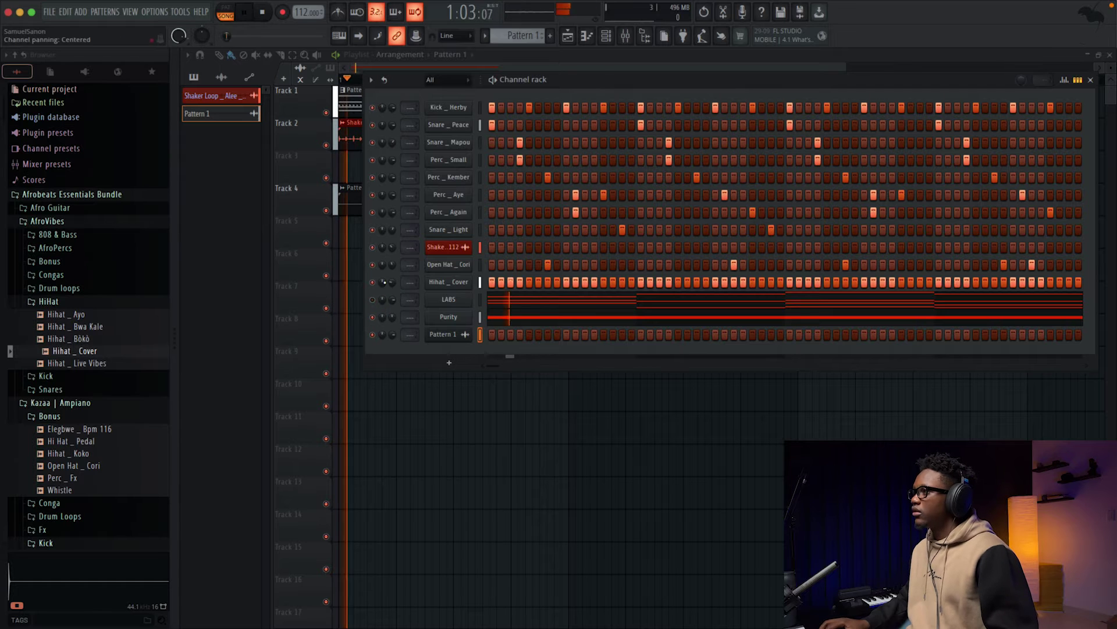
pyautogui.scroll(2, 393, 334)
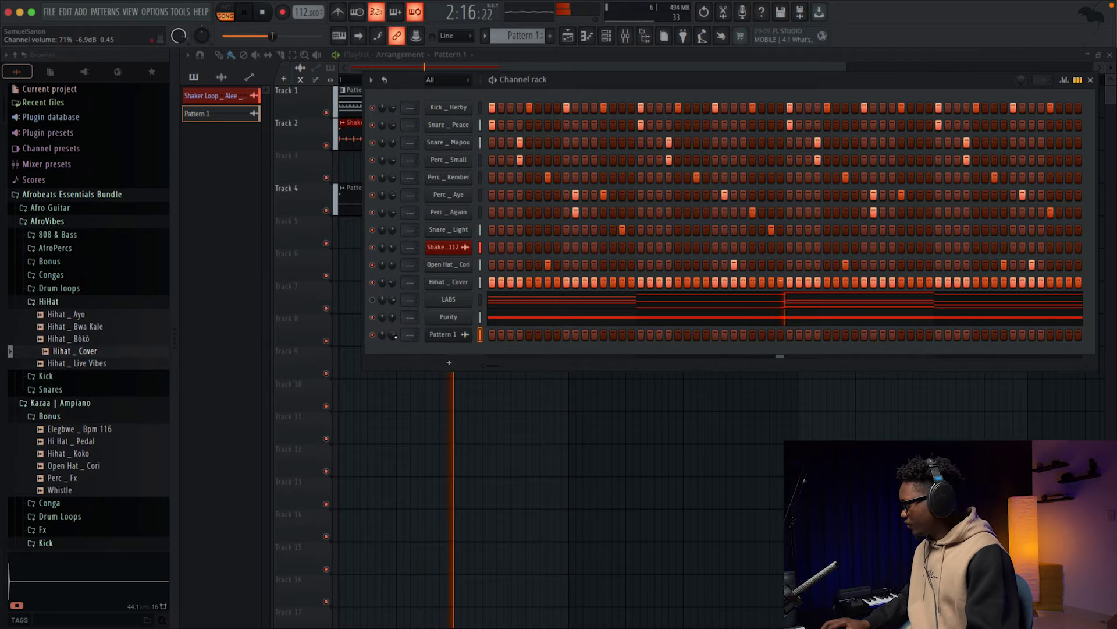
pyautogui.scroll(-5, 397, 336)
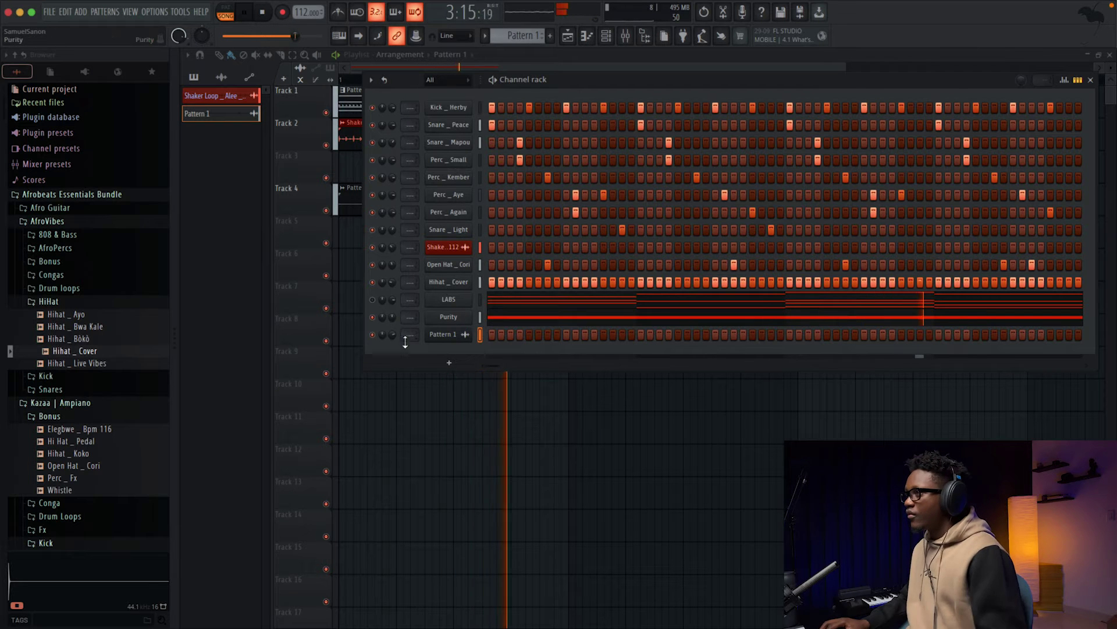
pyautogui.scroll(5, 393, 336)
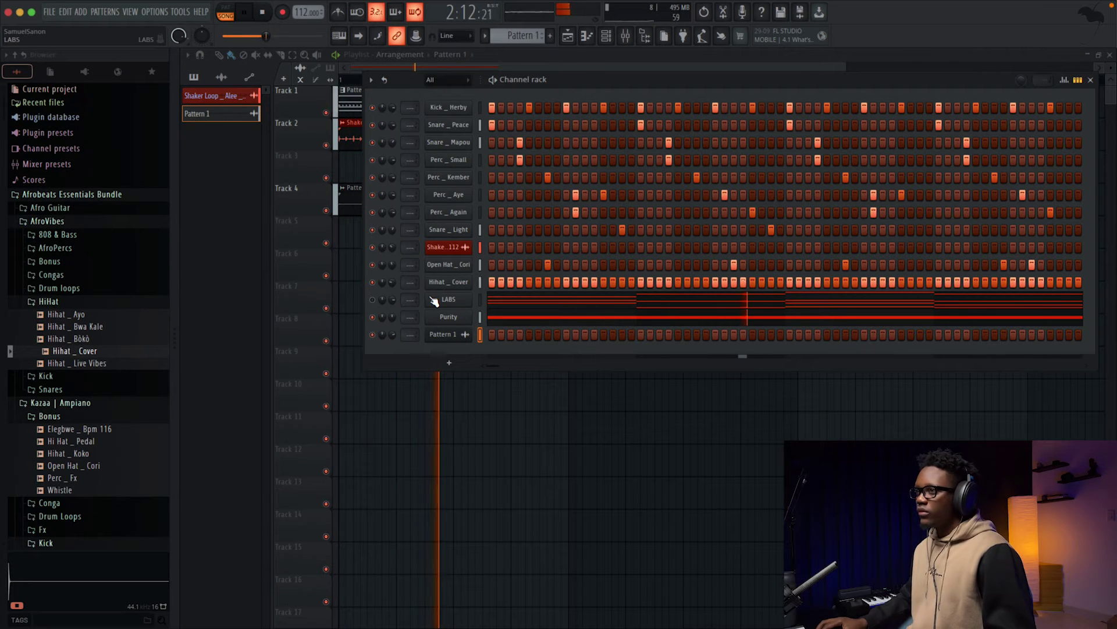
pyautogui.press('space')
# - Replace the Hihat _ Cover sample with Hihat _ Ayo from the AfroVibes HiHat folder and play the song
pyautogui.scroll(-4, 70, 341)
pyautogui.scroll(-2, 70, 341)
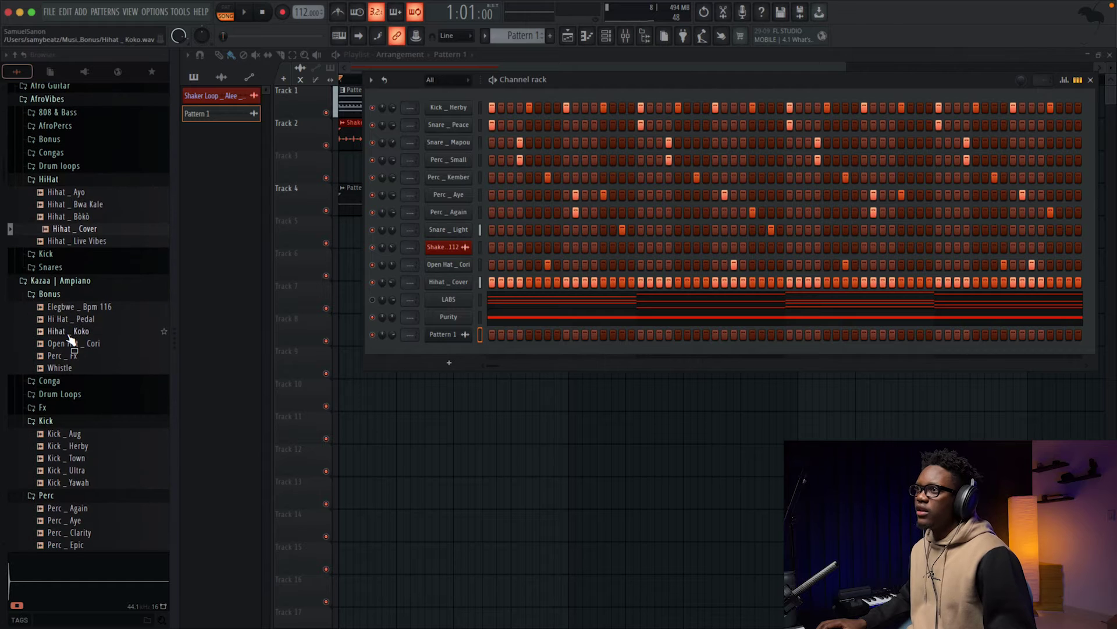
pyautogui.scroll(5, 70, 337)
pyautogui.click(69, 221)
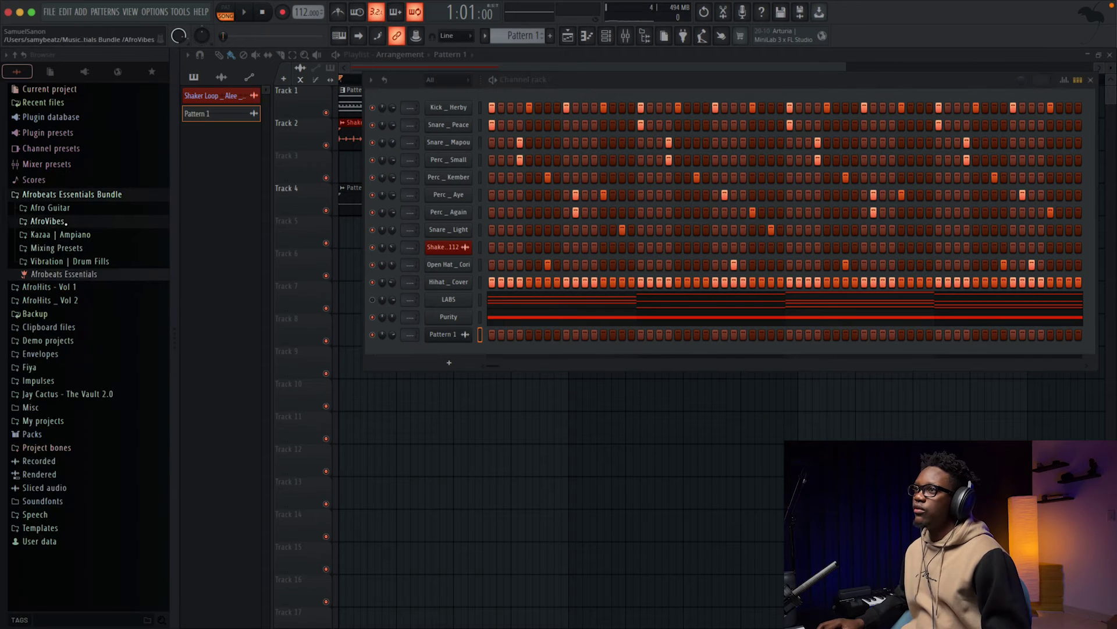
pyautogui.click(66, 221)
pyautogui.click(60, 302)
pyautogui.click(70, 316)
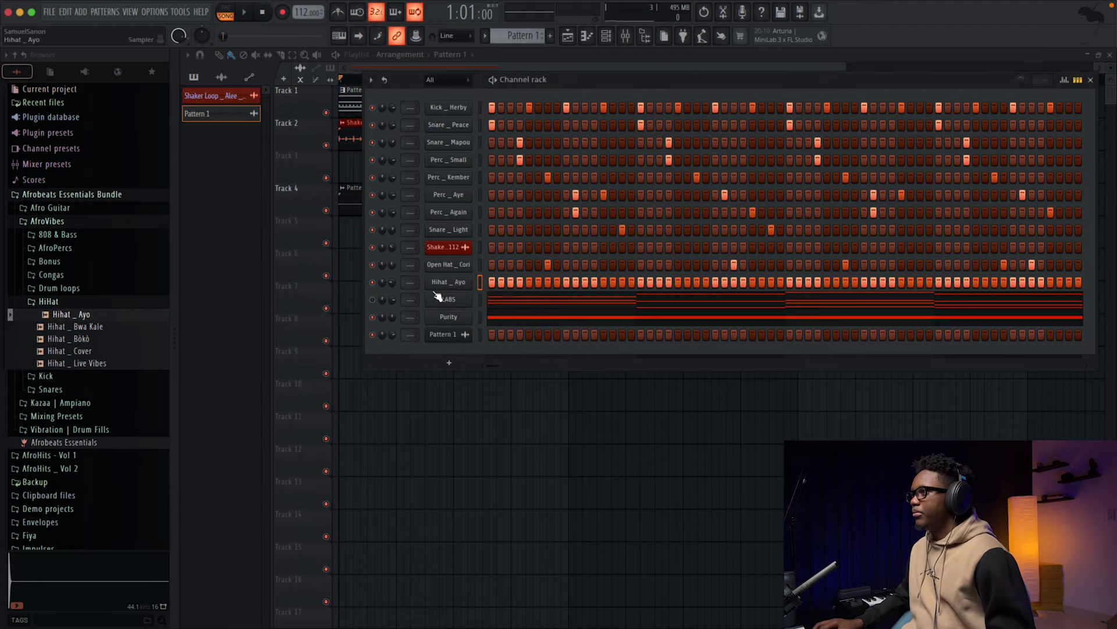
pyautogui.press('space')
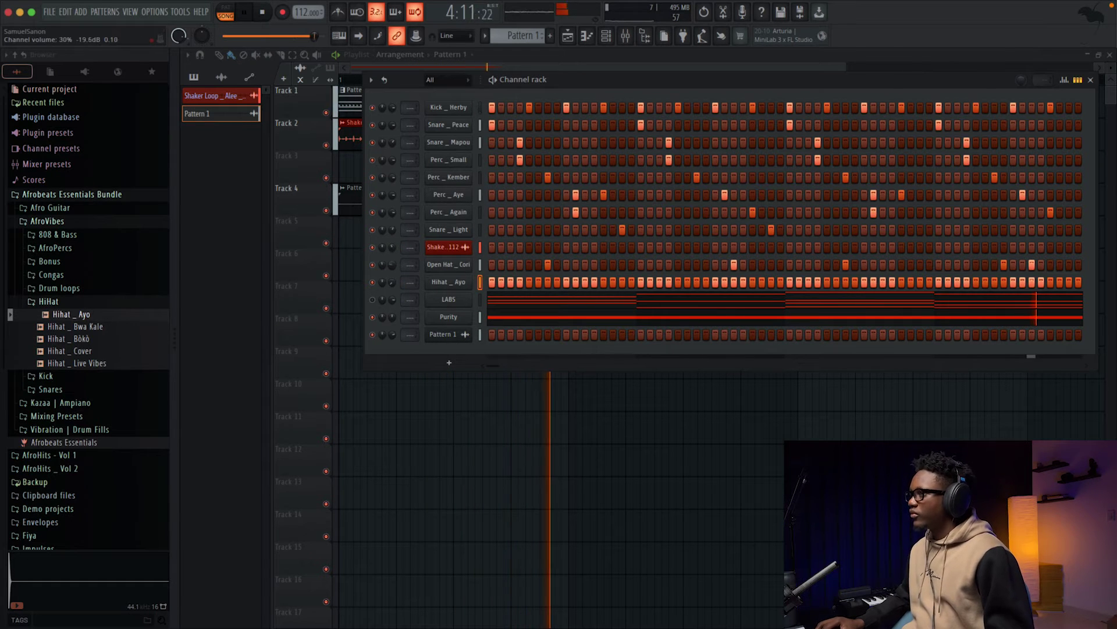
pyautogui.press('space')
# - Add Nexus as a new channel and load the Classic JP Leader 1 preset from the Lead category of Factory Presets
pyautogui.click(448, 362)
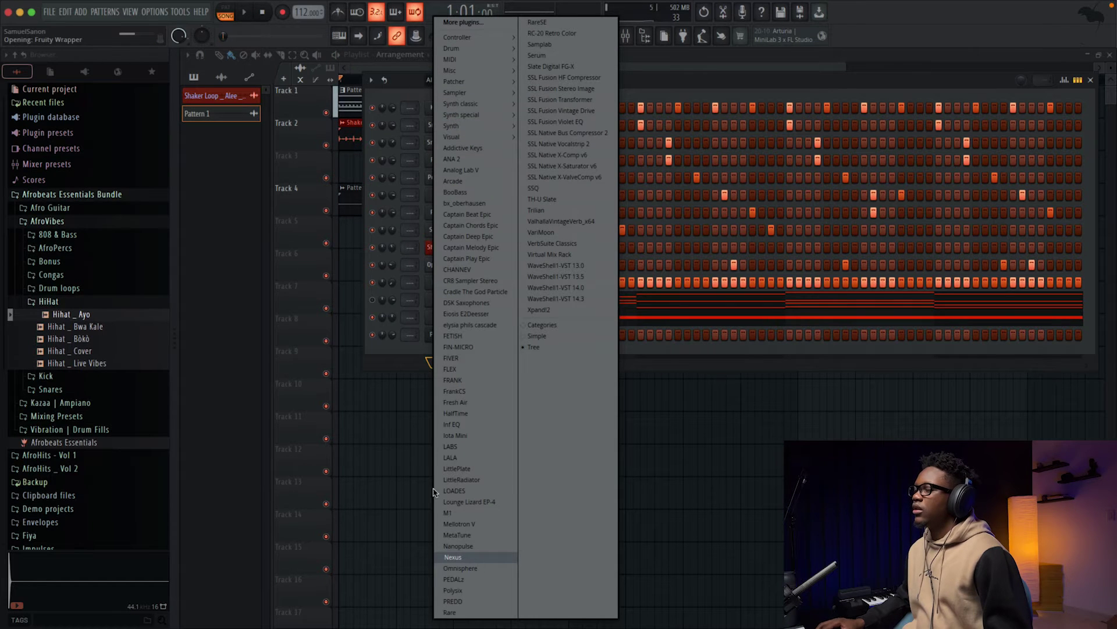
pyautogui.press('Return')
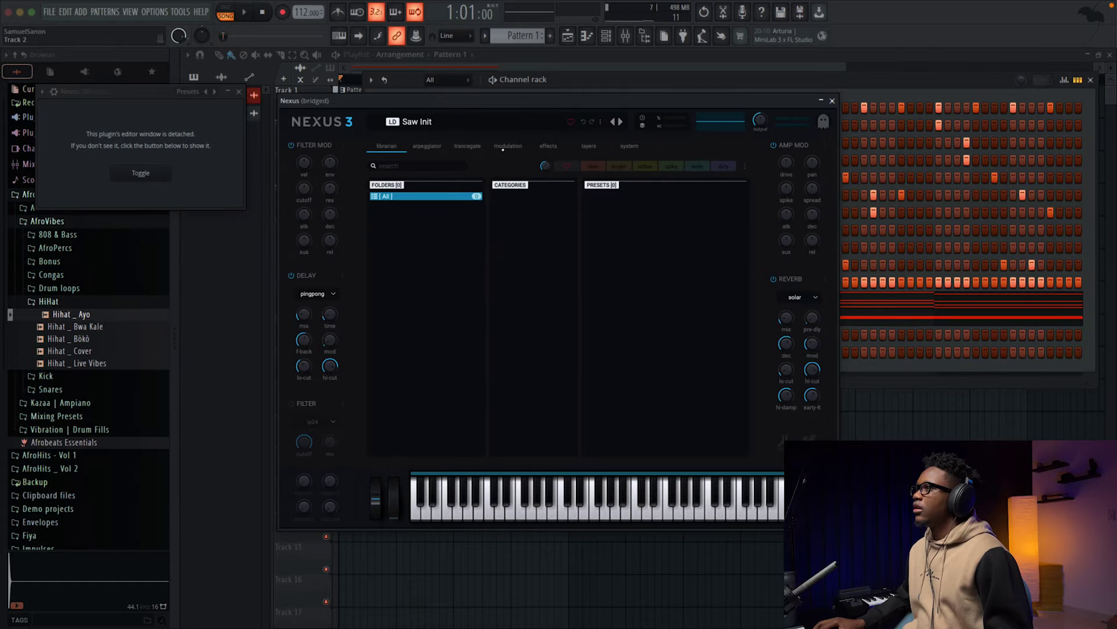
pyautogui.click(411, 213)
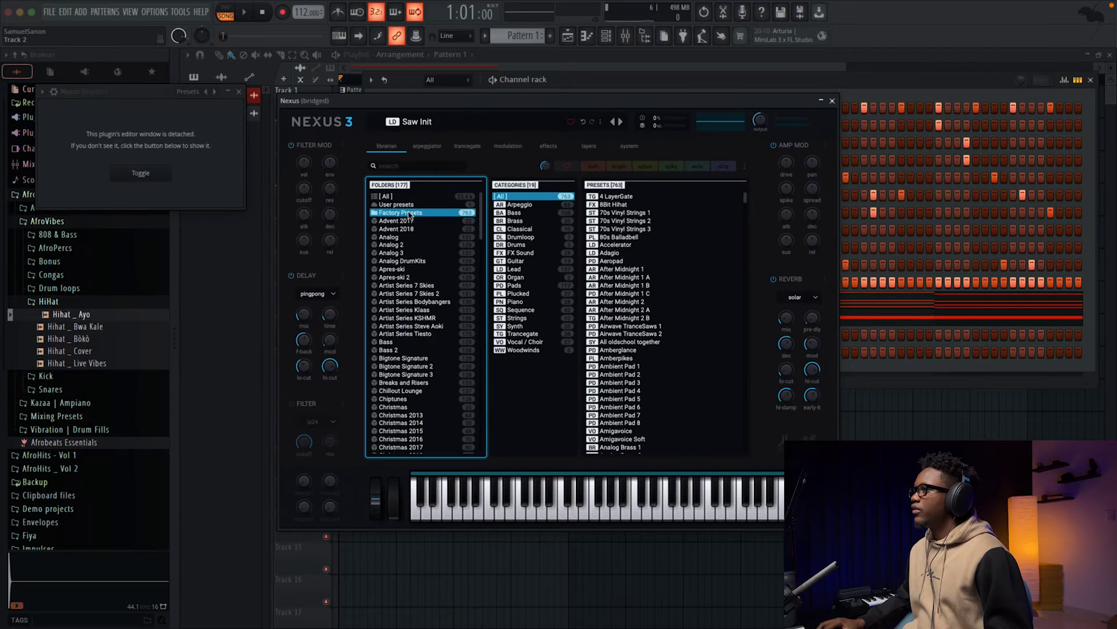
pyautogui.click(514, 269)
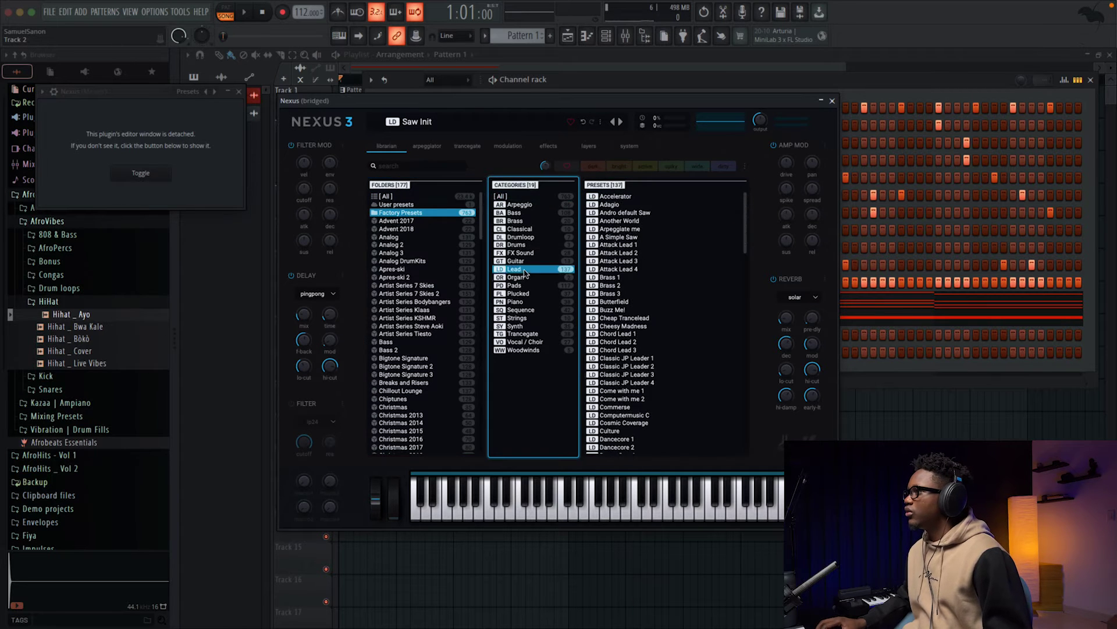
pyautogui.click(634, 358)
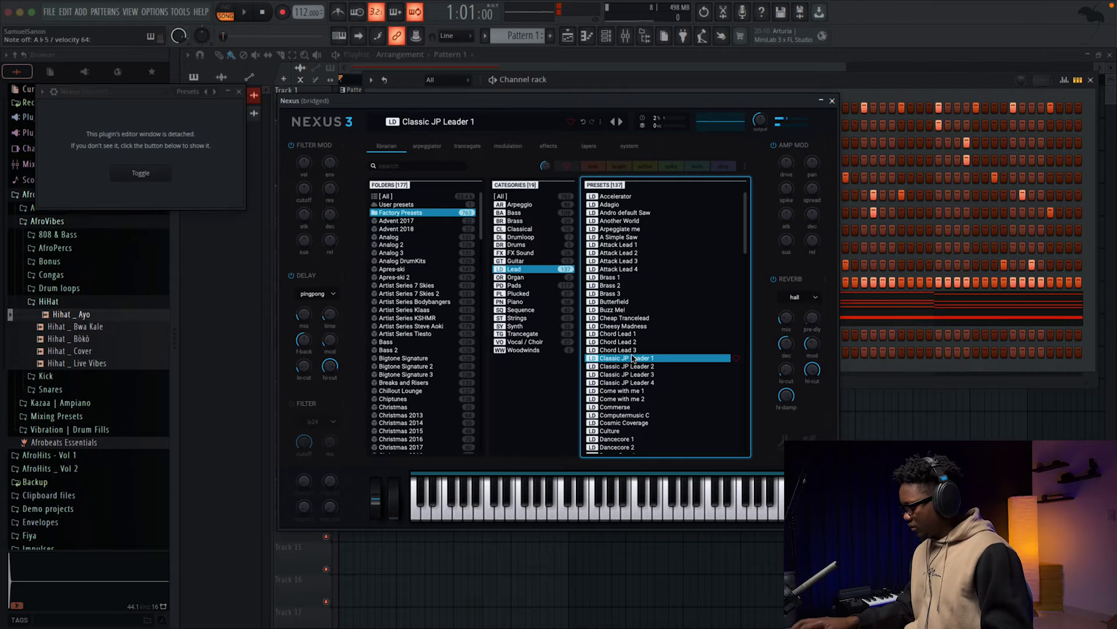
pyautogui.click(832, 101)
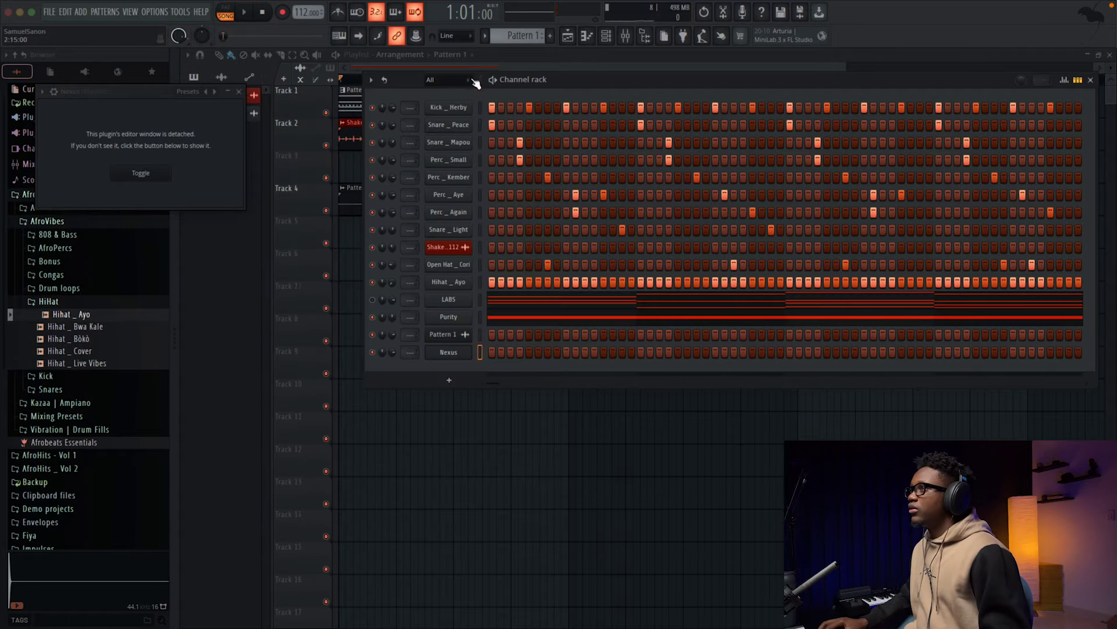
pyautogui.click(239, 92)
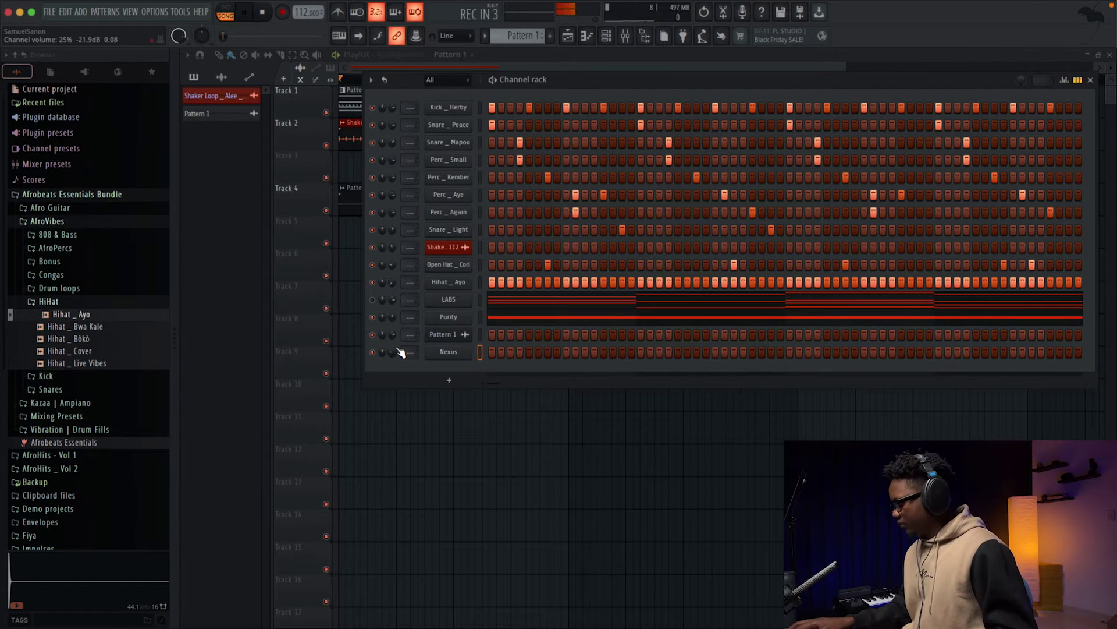
# - Record a short Nexus lead melody over the beat, duplicate its notes through bar 4 and play it back
pyautogui.press('space')
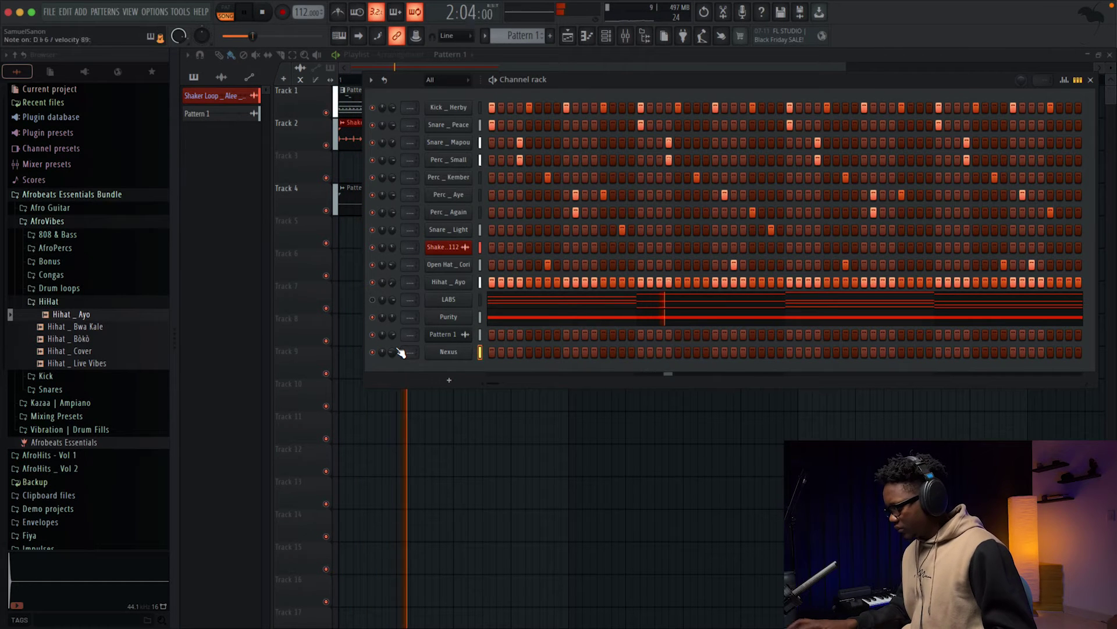
pyautogui.press('space')
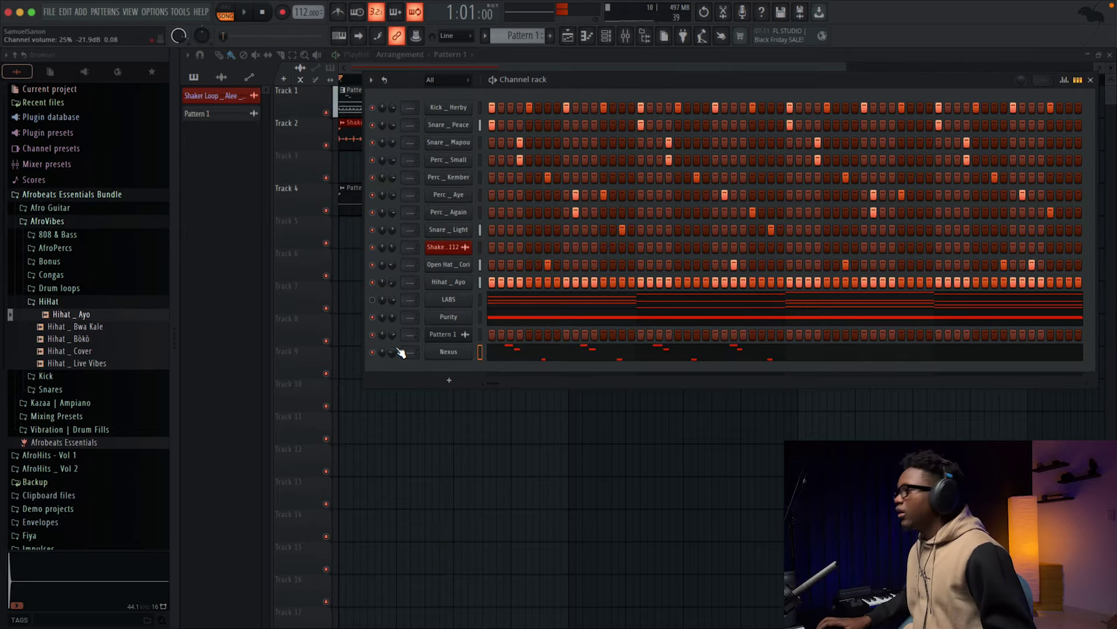
pyautogui.press('F7')
pyautogui.hotkey('ctrl', 'b')
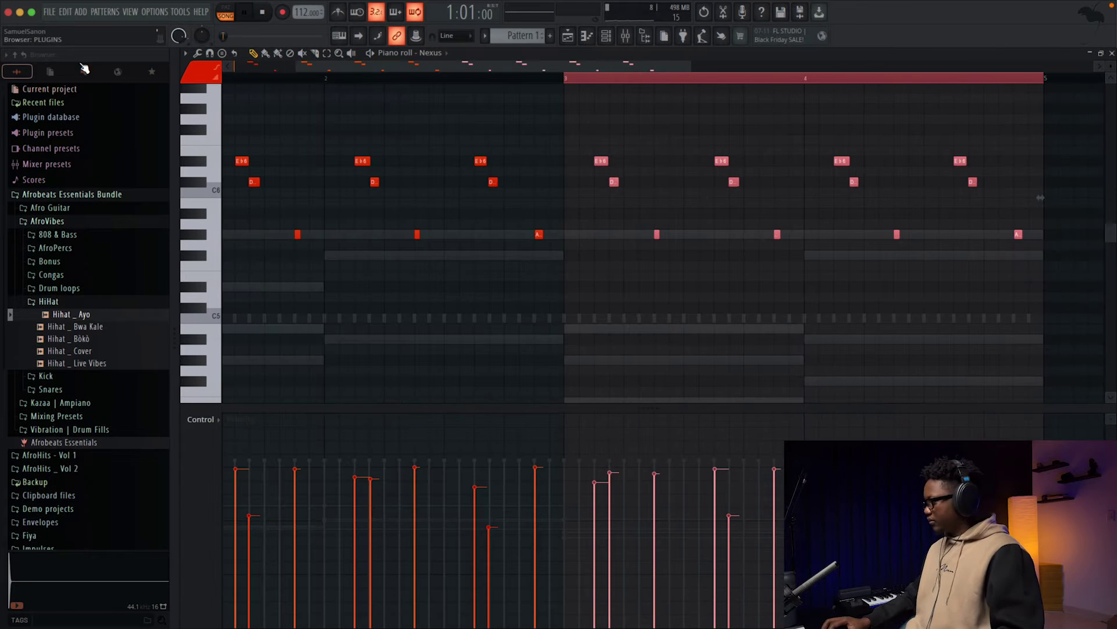
pyautogui.press('space')
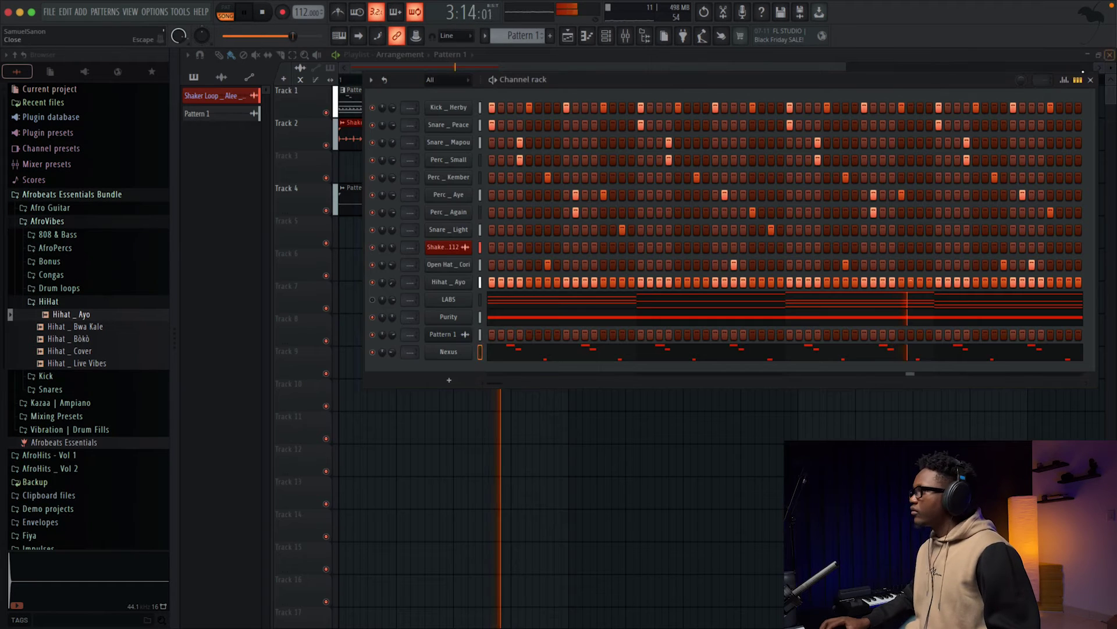
pyautogui.press('F7')
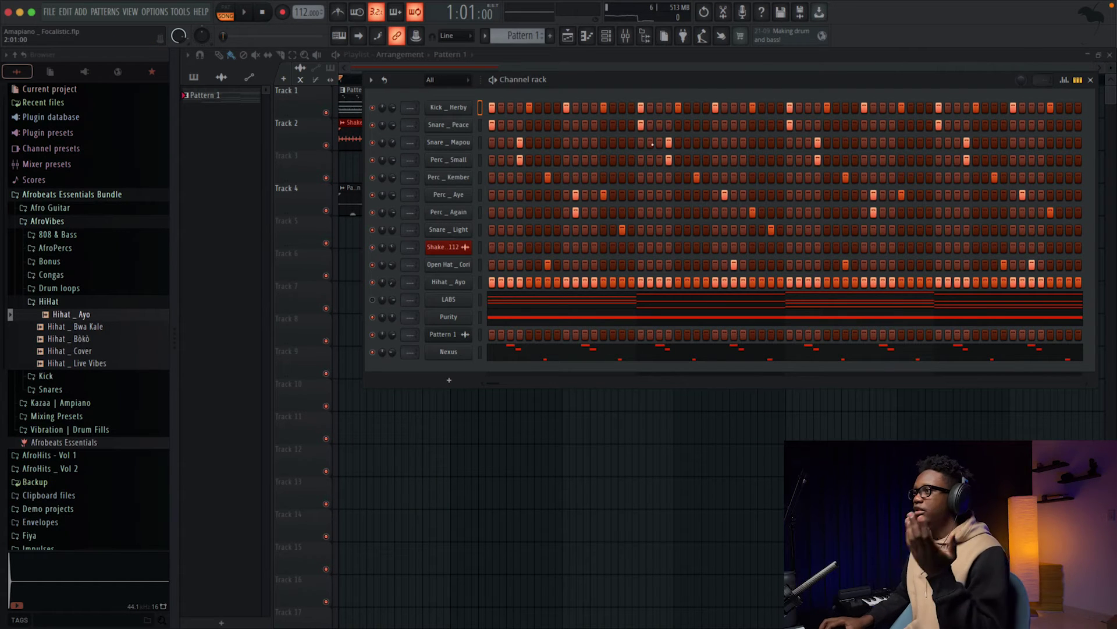
# - Add a Fruity DX10 channel and load its Bass Pluck preset
pyautogui.click(448, 380)
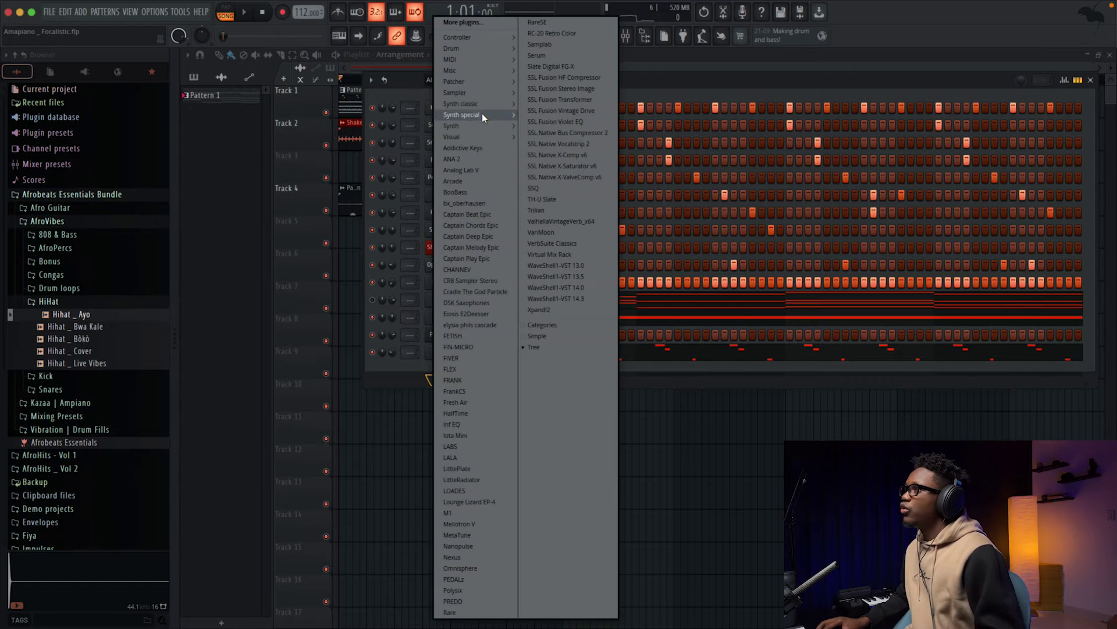
pyautogui.moveTo(463, 103)
pyautogui.click(551, 125)
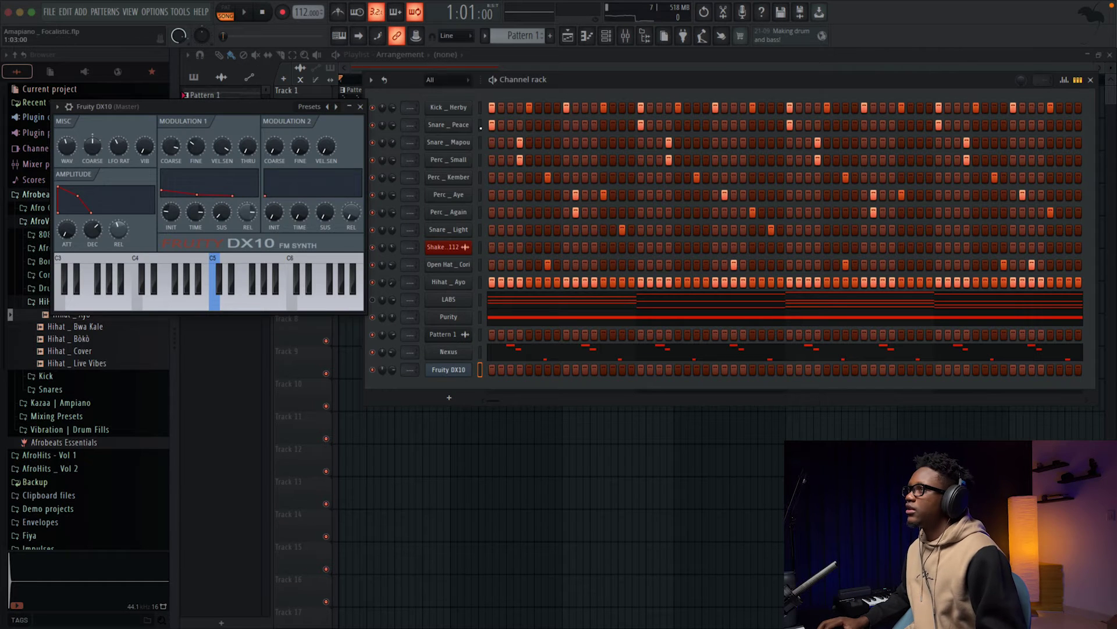
pyautogui.click(328, 107)
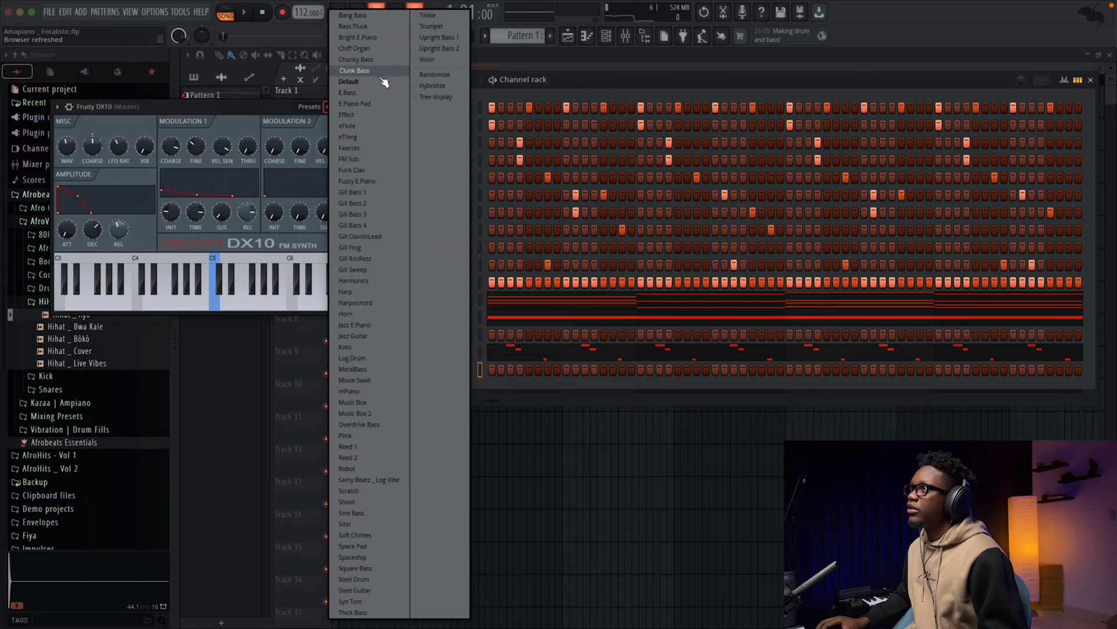
pyautogui.click(354, 27)
pyautogui.click(367, 107)
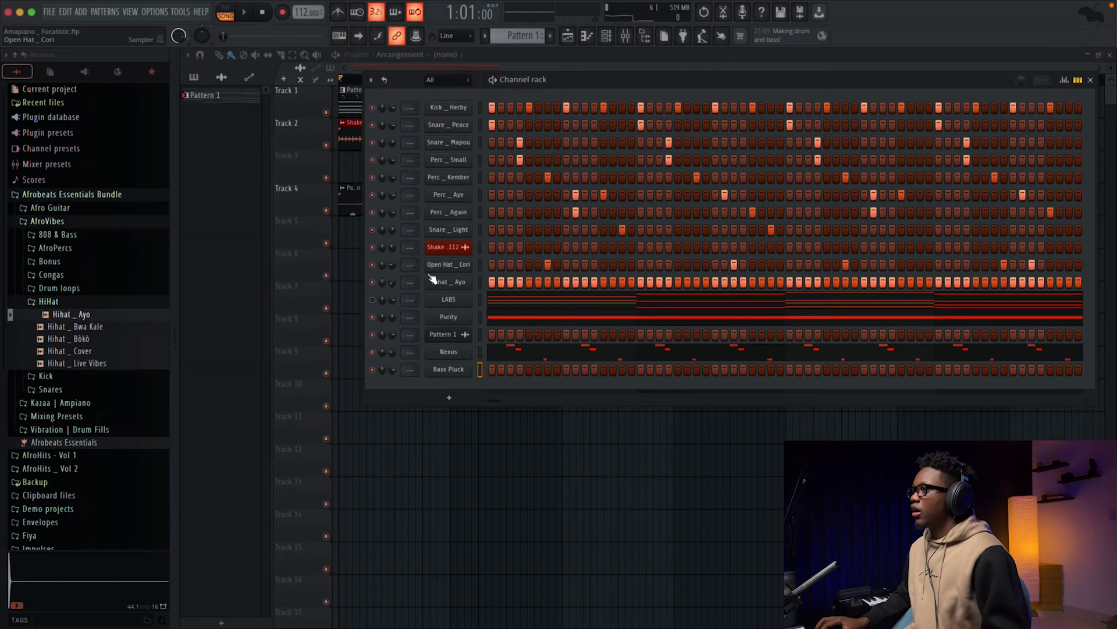
# - Draw short Ab4 and Eb5 notes in bar 1 and an Eb4 at the start of bar 2 in Bass Pluck's piano roll
pyautogui.rightClick(466, 368)
pyautogui.click(497, 370)
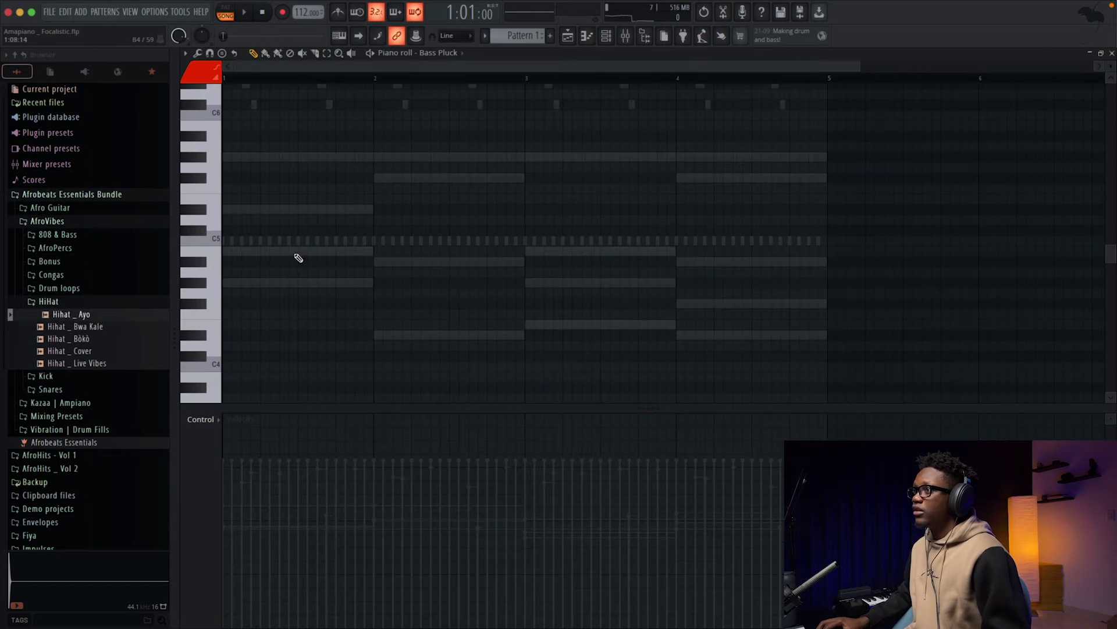
pyautogui.press('space')
pyautogui.press('space')
pyautogui.click(288, 283)
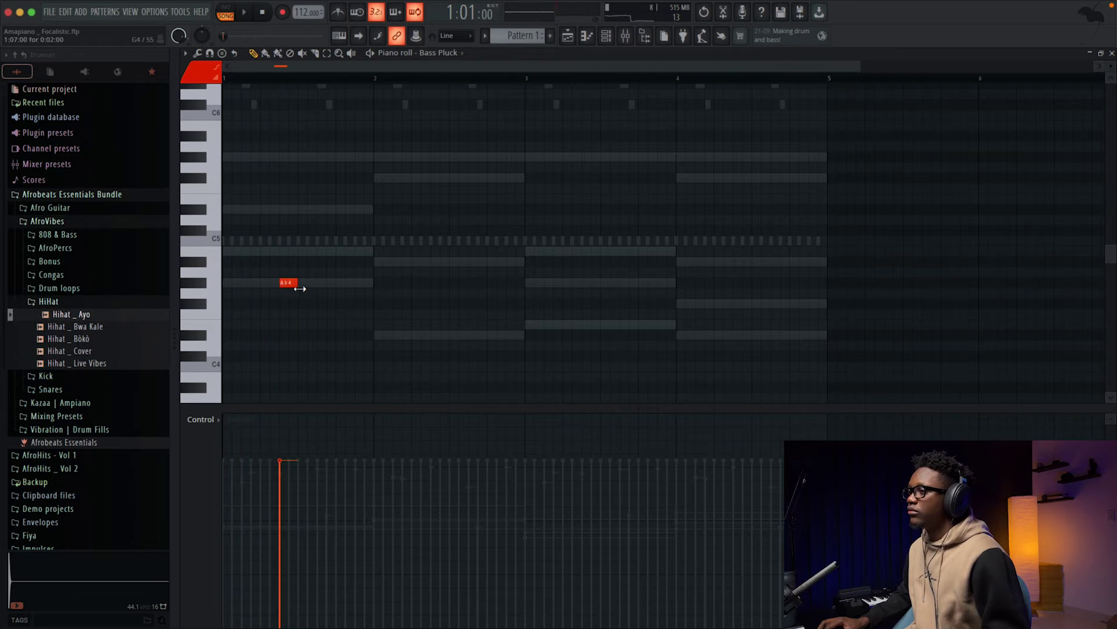
pyautogui.press('space')
pyautogui.press('space')
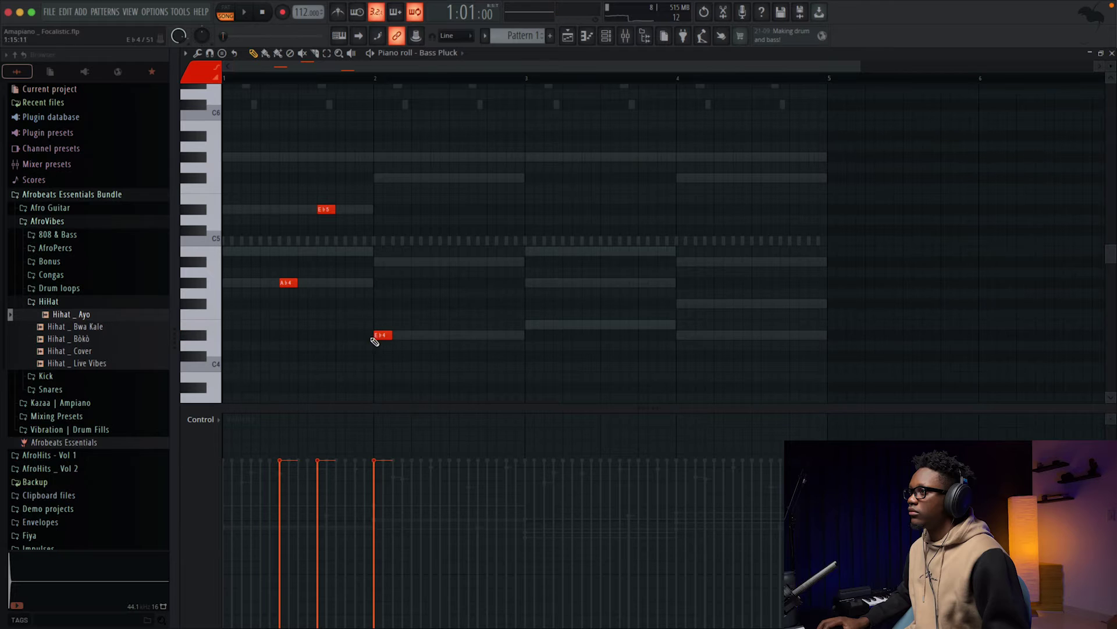
# - Lengthen the Ab4 note to four steps and the Eb5 and Eb4 notes to six steps, checking them in playback
pyautogui.moveTo(405, 359); pyautogui.dragTo(243, 163)
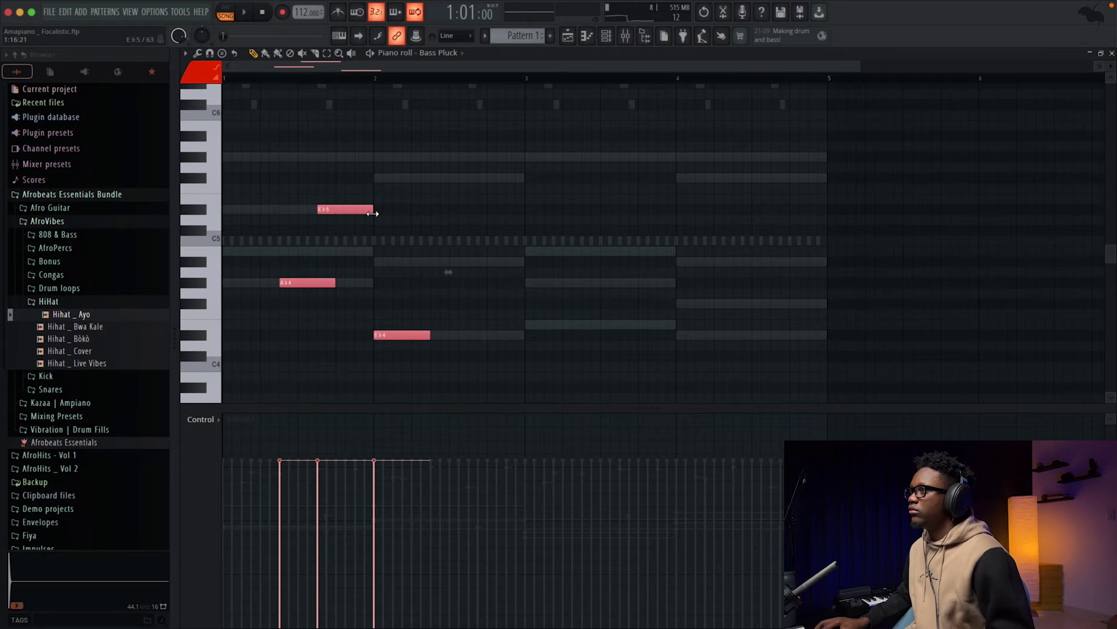
pyautogui.click(377, 218)
pyautogui.press('space')
pyautogui.moveTo(334, 283); pyautogui.dragTo(318, 282)
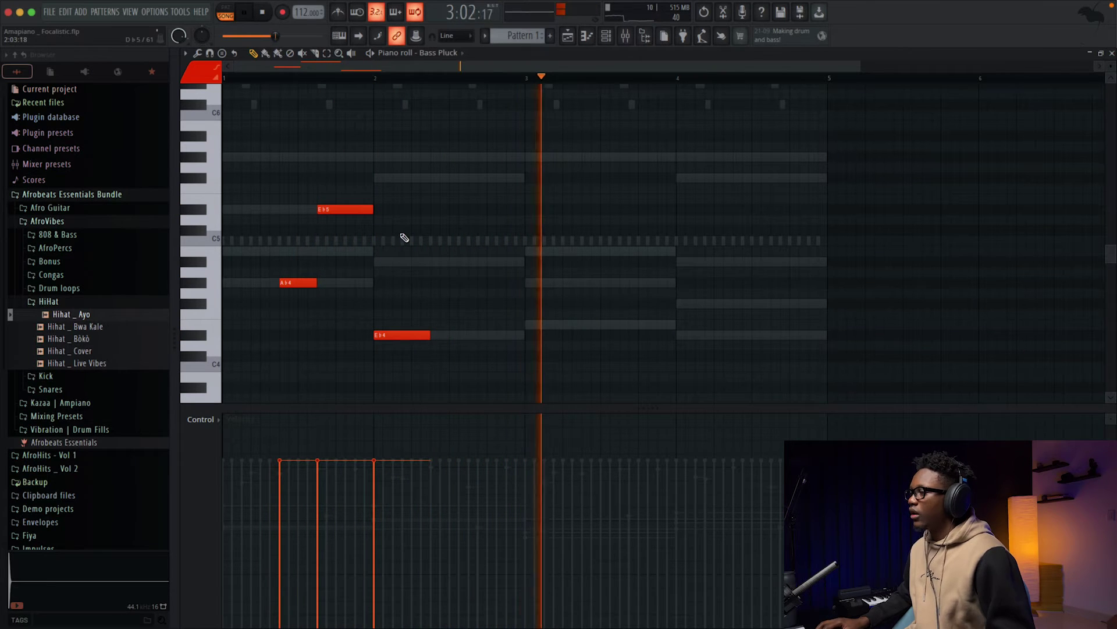
pyautogui.press('space')
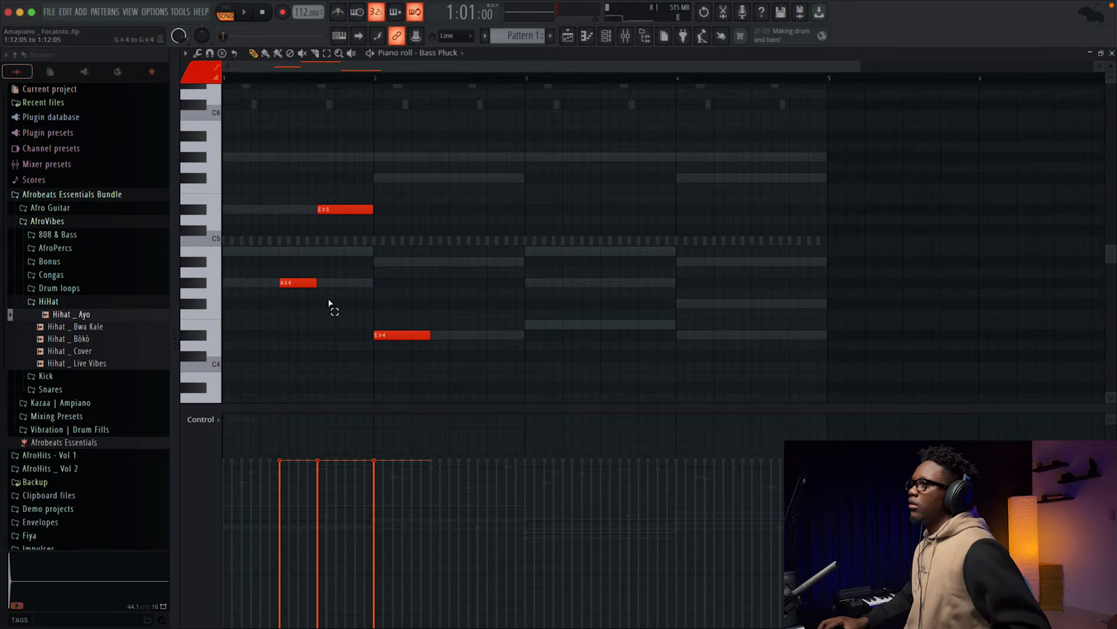
# - Lower the first bass note an octave to Ab3, move the second note to Ab4 and play the pattern
pyautogui.hotkey('ctrl', 'Down')
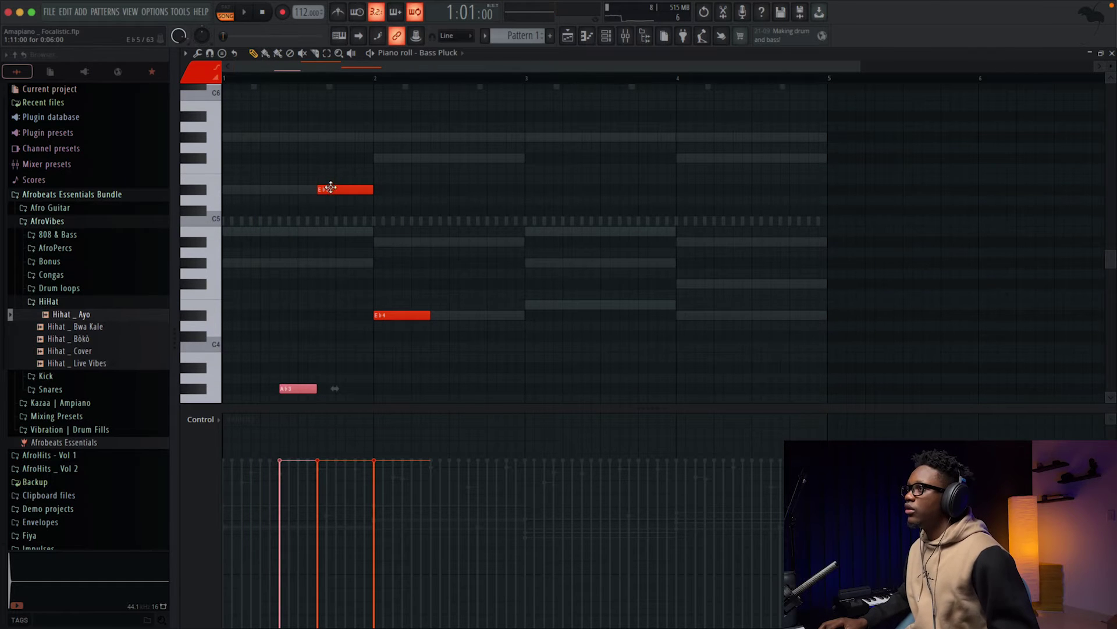
pyautogui.moveTo(331, 188); pyautogui.dragTo(329, 262)
pyautogui.press('space')
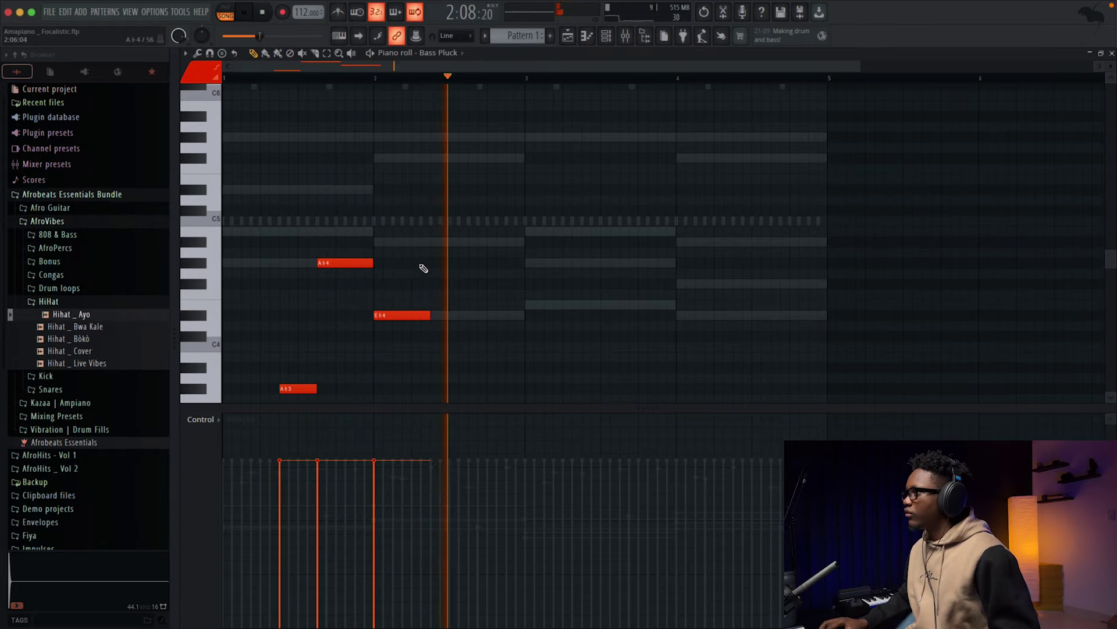
pyautogui.press('space')
# - Add an E4, Ab4 and B4 run in bar 3 and an Eb4 at the start of bar 4 to the bass line
pyautogui.click(559, 305)
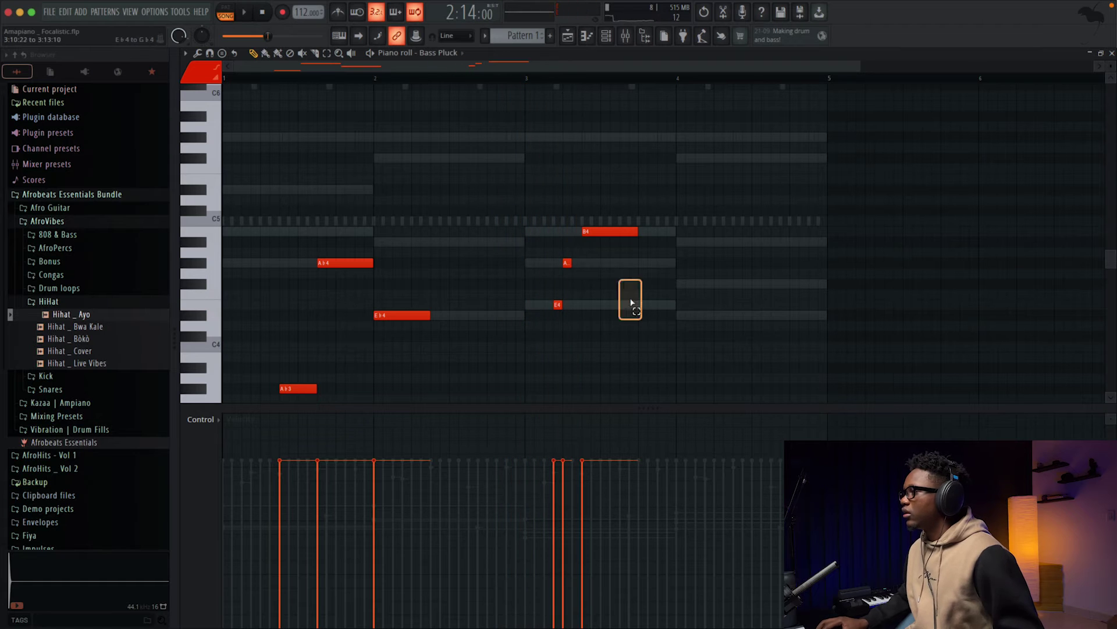
pyautogui.moveTo(555, 303)
pyautogui.mouseDown()
pyautogui.moveTo(585, 303)
pyautogui.moveTo(566, 305)
pyautogui.mouseUp()
pyautogui.press('space')
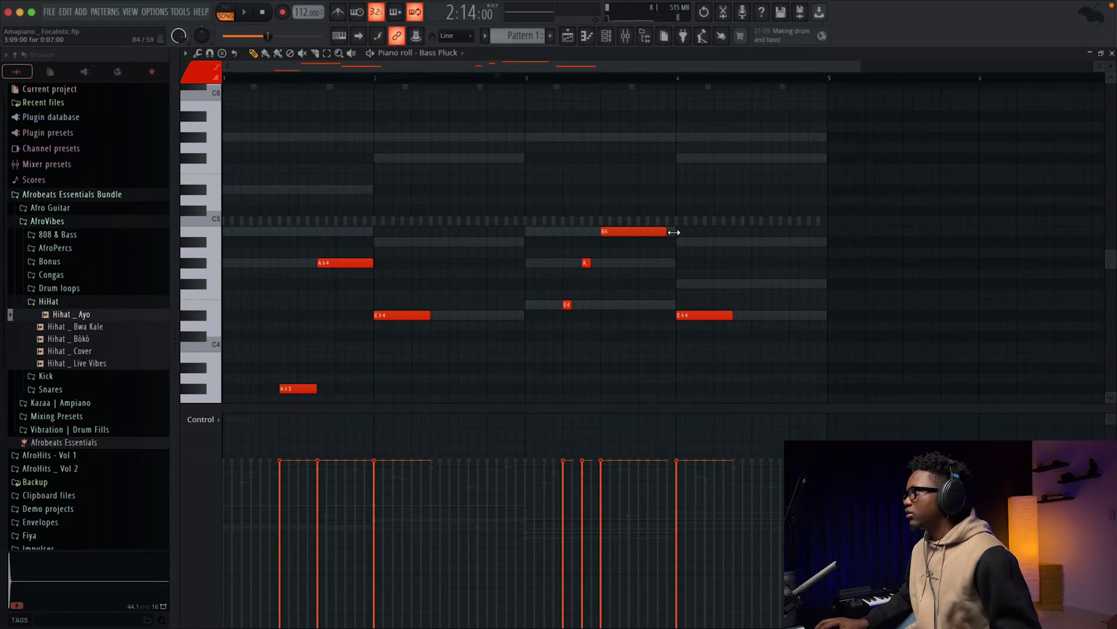
# - Place E4 and Ab4 as consecutive one-step notes directly before B4 in bar 3, and extend B4 to the bar's end
pyautogui.moveTo(586, 263); pyautogui.dragTo(599, 266)
pyautogui.press('space')
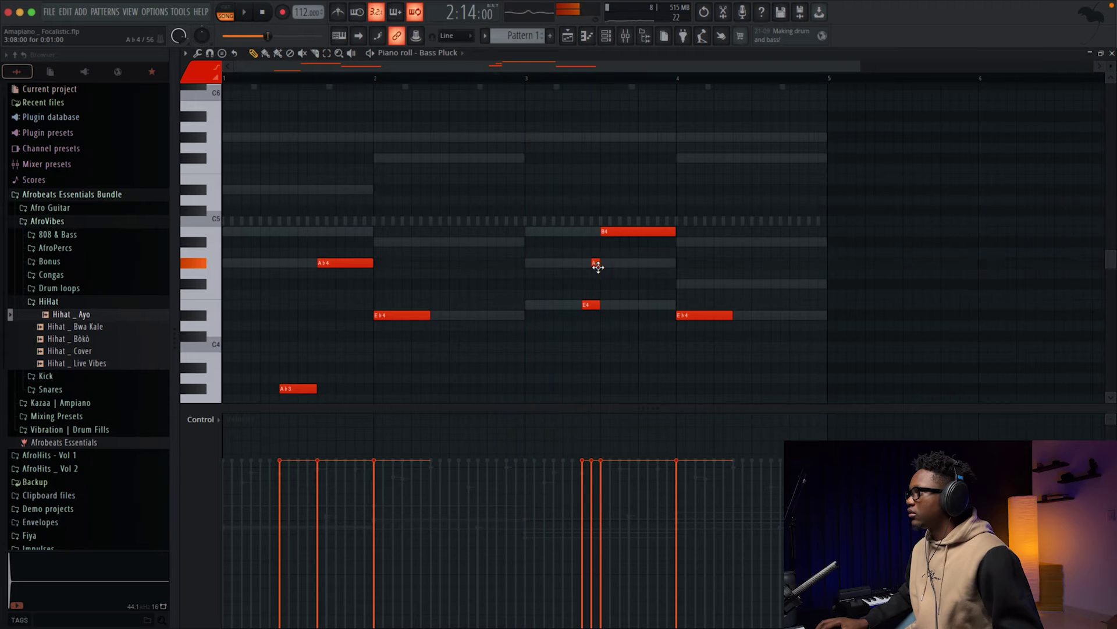
pyautogui.moveTo(599, 305); pyautogui.dragTo(591, 305)
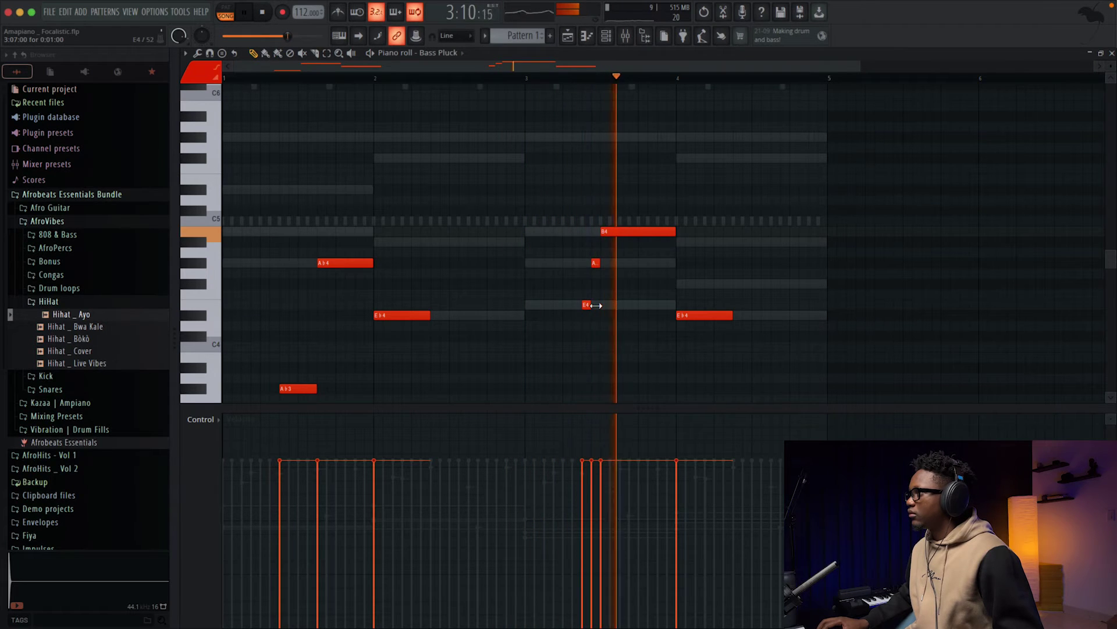
pyautogui.press('space')
pyautogui.press('space')
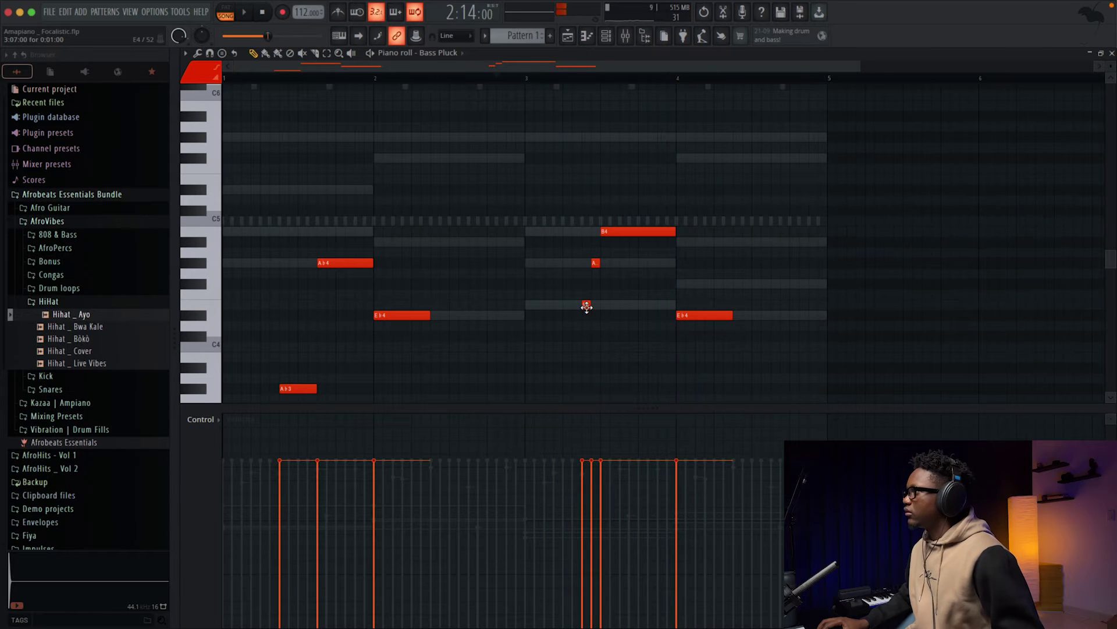
# - Shift bar 3's E4, Ab4 and B4 run two steps earlier and shorten the B4 to four steps while playing
pyautogui.press('space')
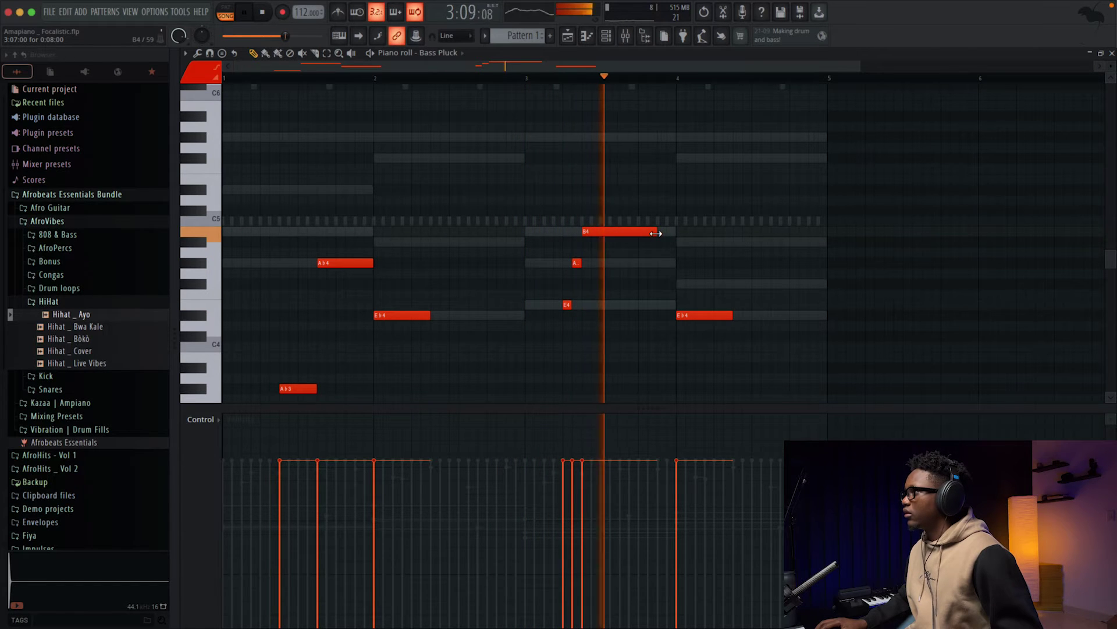
pyautogui.moveTo(656, 232); pyautogui.dragTo(622, 236)
pyautogui.press('space')
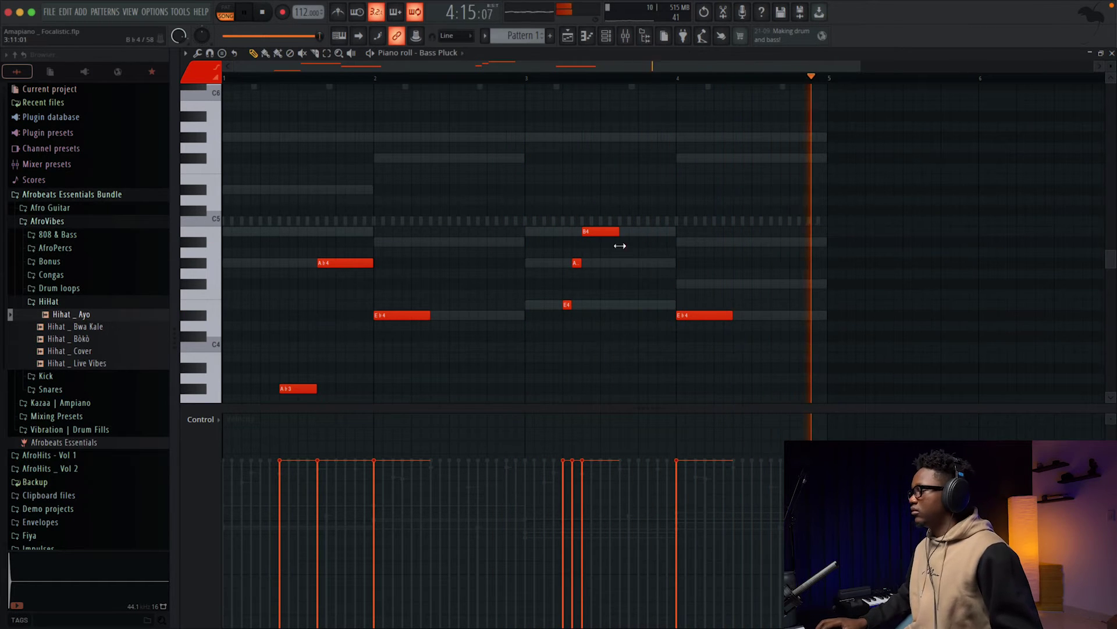
# - Transpose all Bass Pluck notes down one octave and play the pattern
pyautogui.scroll(-3, 620, 245)
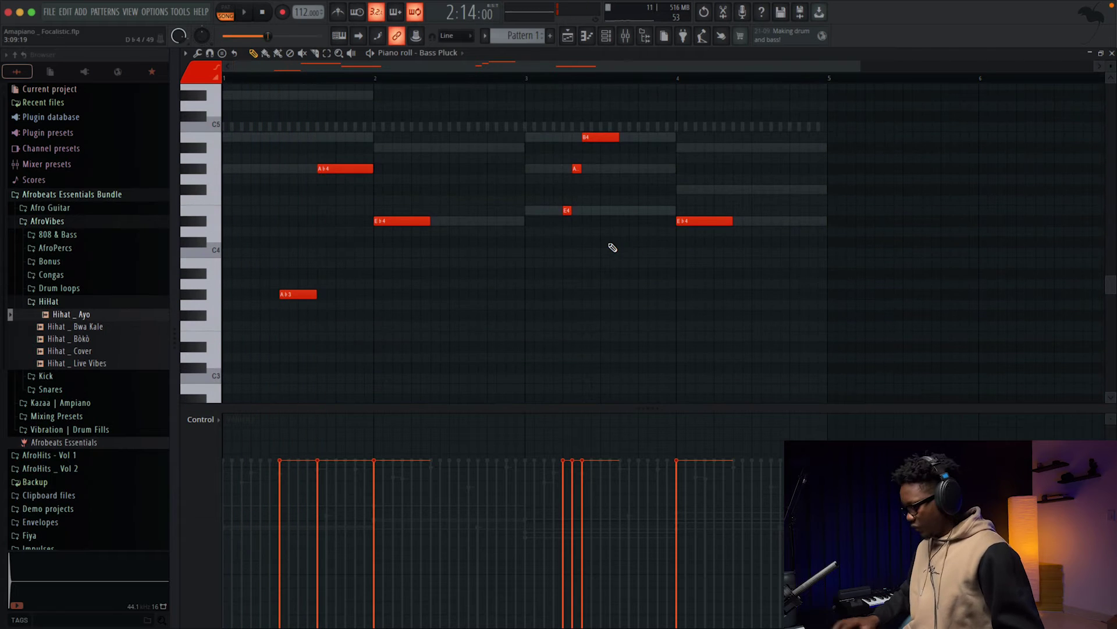
pyautogui.hotkey('ctrl', 'Down')
pyautogui.press('space')
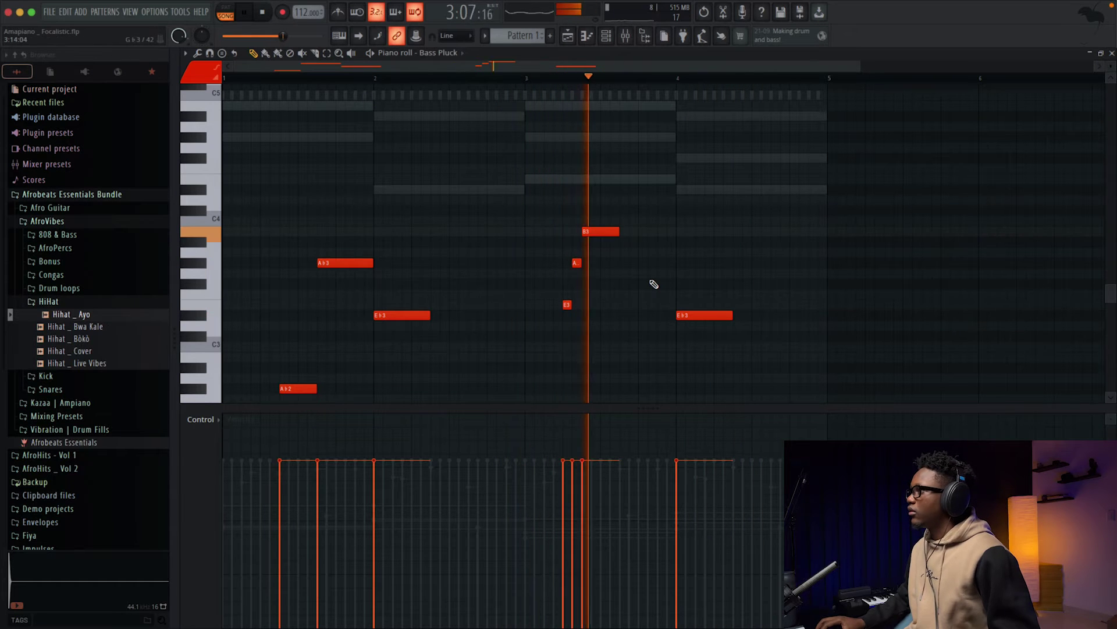
# - Add a six-step E3 note directly after B3 in bar 3 and review the bass line during playback
pyautogui.scroll(1, 638, 316)
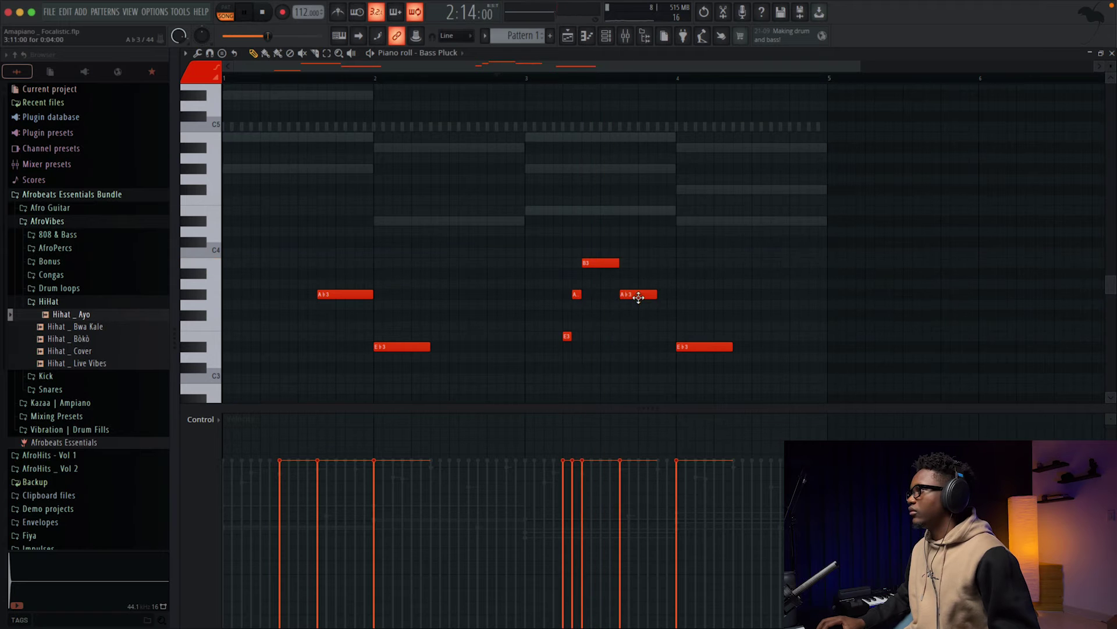
pyautogui.moveTo(639, 297); pyautogui.dragTo(676, 336)
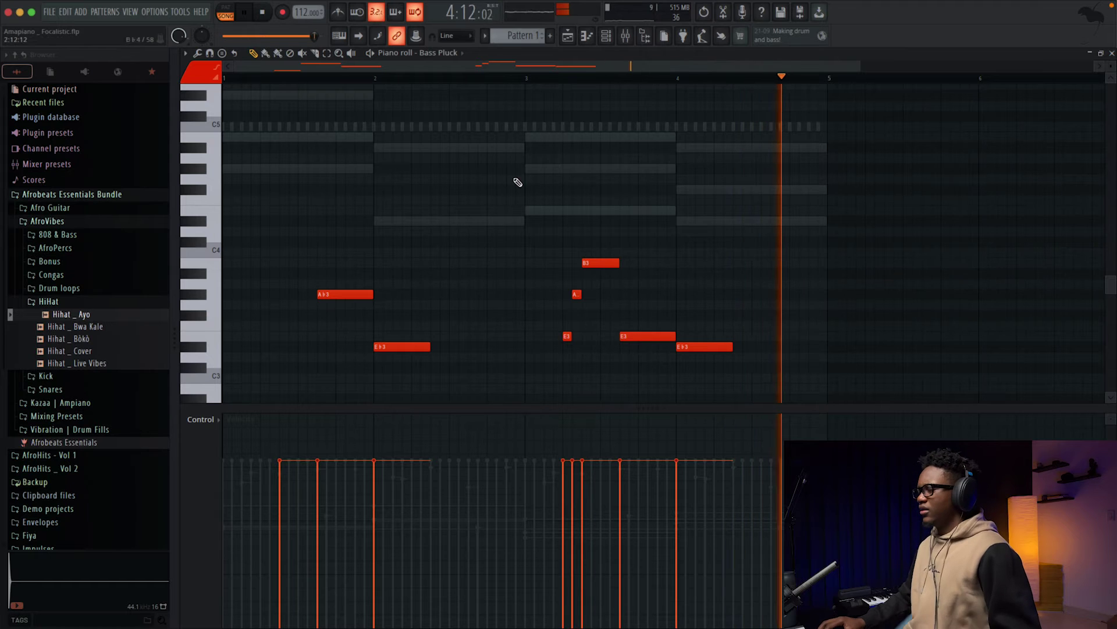
pyautogui.scroll(-1, 517, 182)
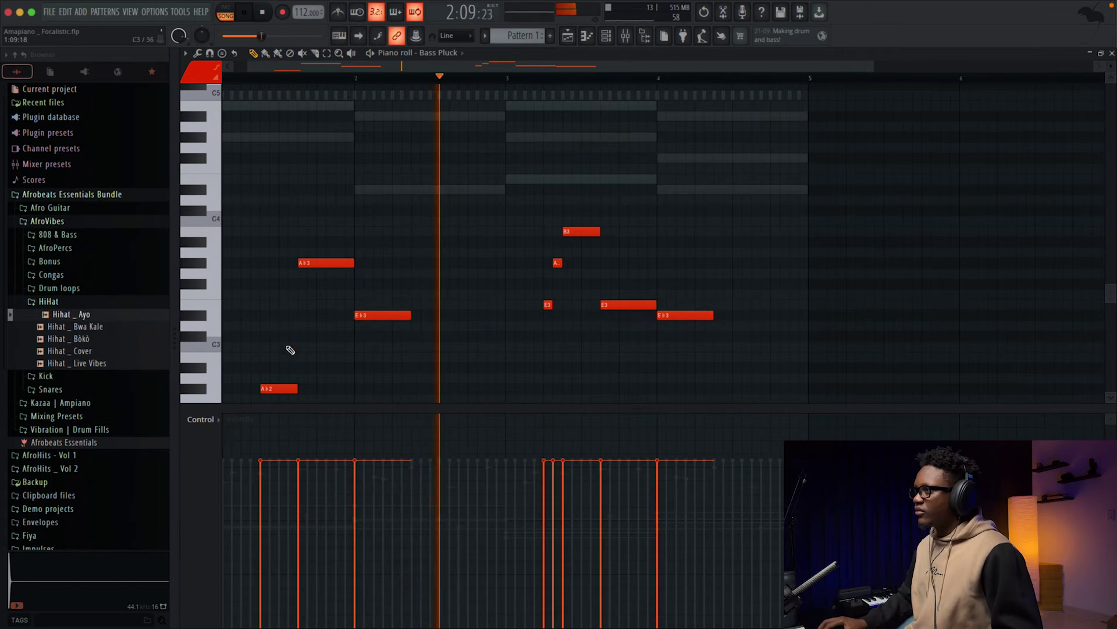
pyautogui.scroll(-1, 362, 333)
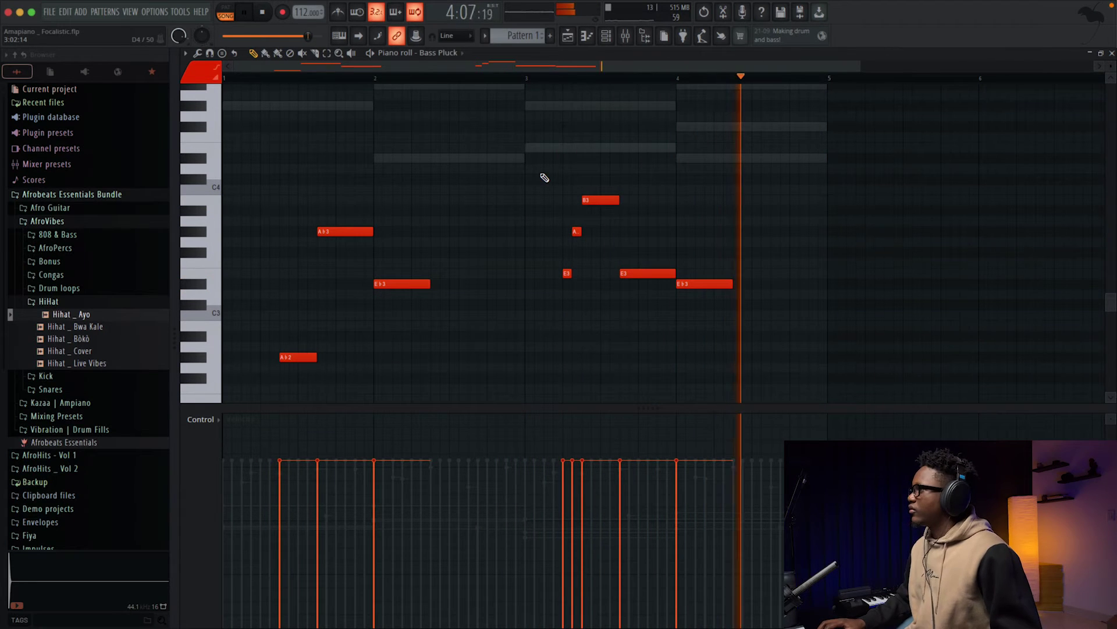
pyautogui.scroll(2, 416, 265)
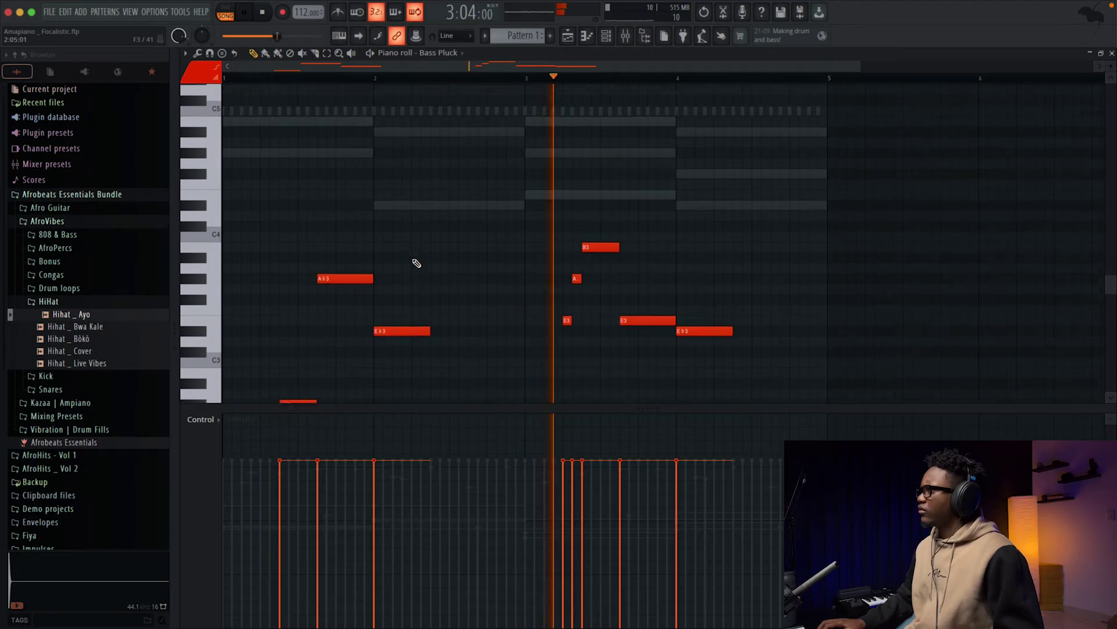
pyautogui.scroll(-3, 416, 265)
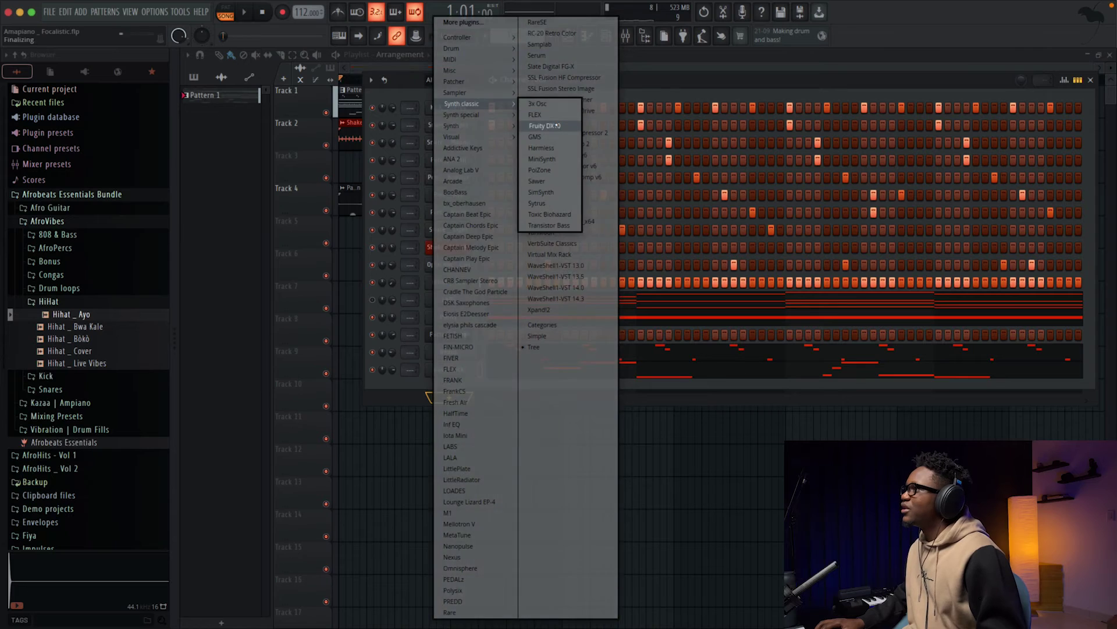
# - Add a second Fruity DX10 channel and load the Samy Beatz _ Log Vibe preset
pyautogui.click(557, 126)
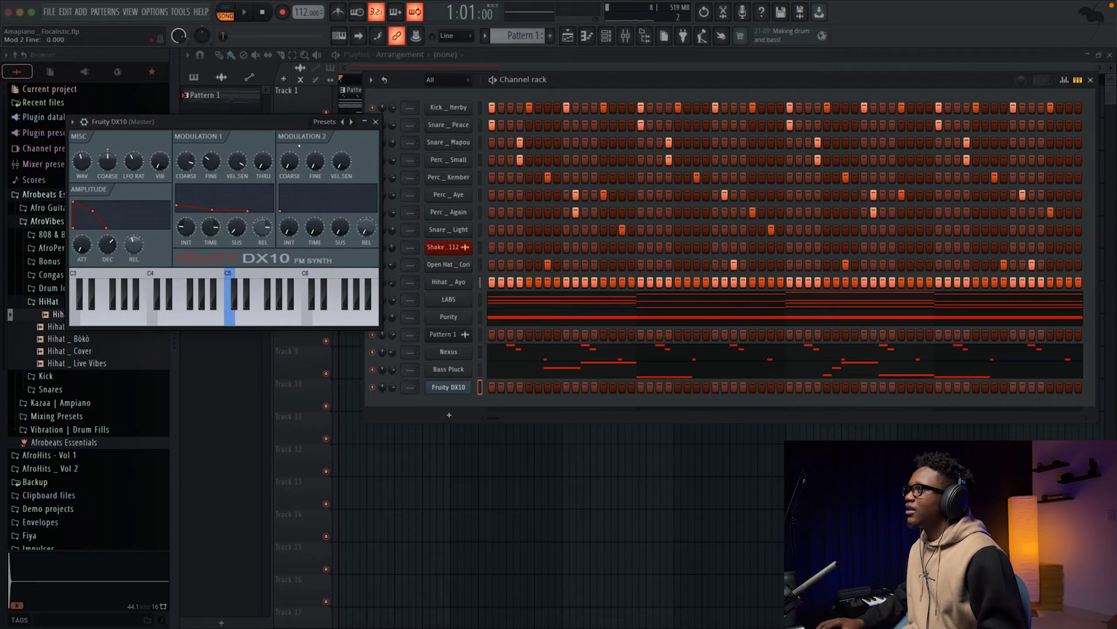
pyautogui.click(343, 122)
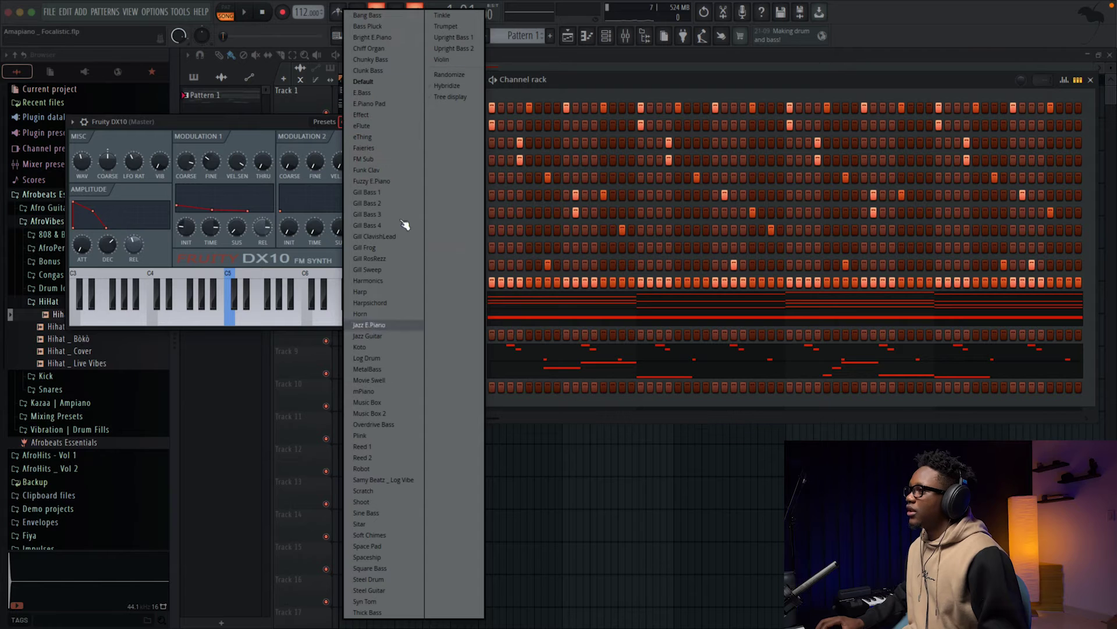
pyautogui.click(394, 483)
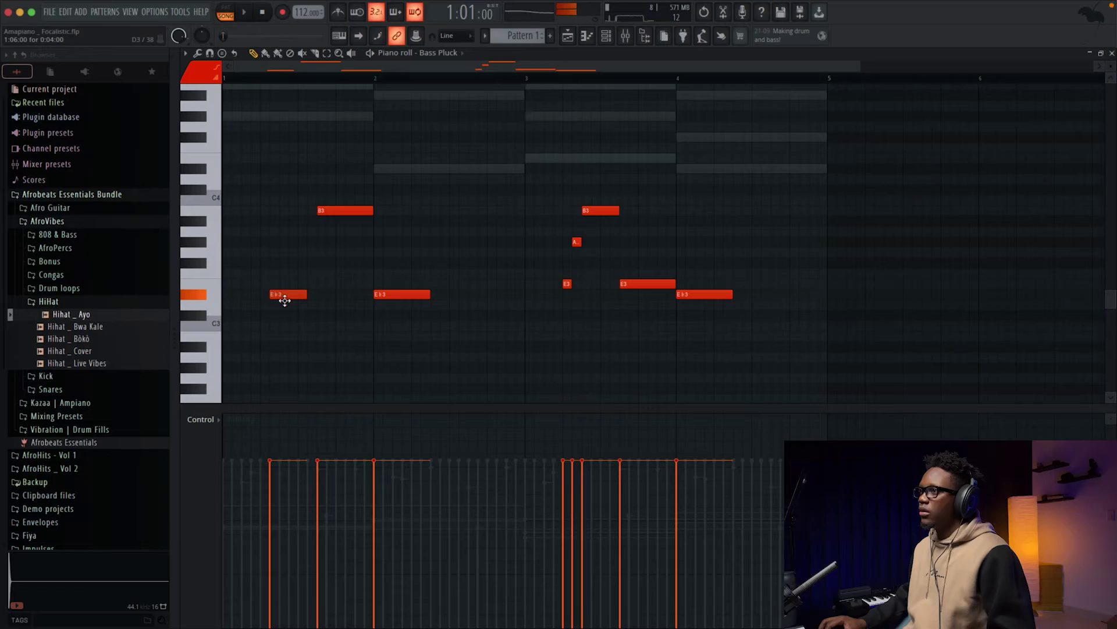
# - Move bar 1's first Bass Pluck note to B2 at step 7 and lower its second note to Ab3
pyautogui.moveTo(291, 294); pyautogui.dragTo(279, 347)
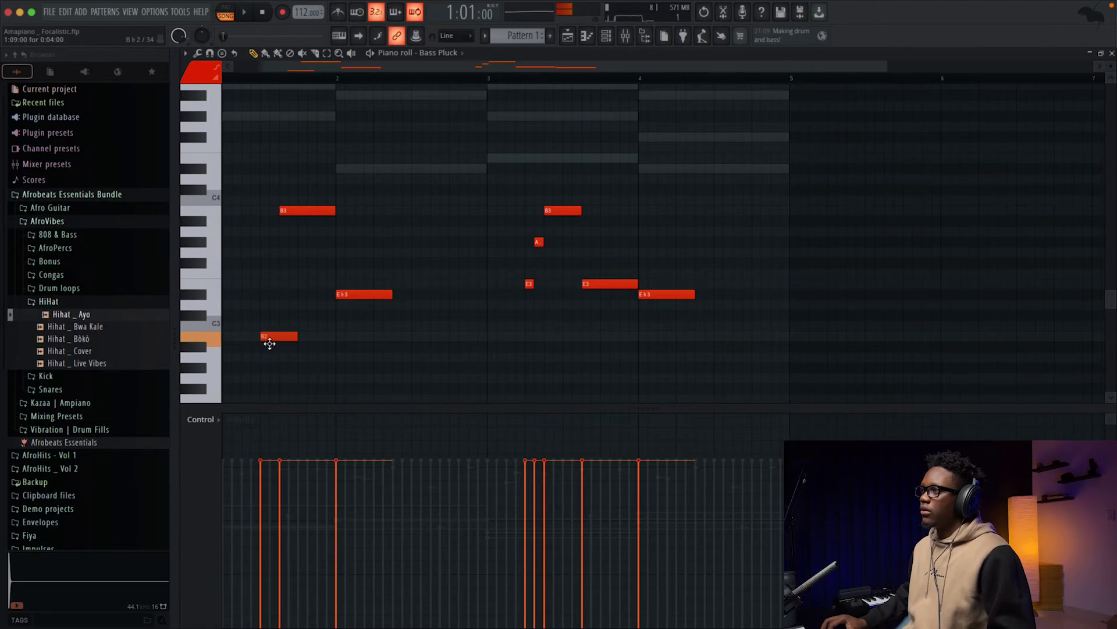
pyautogui.hscroll(-2, 300, 327)
pyautogui.scroll(3, 326, 349)
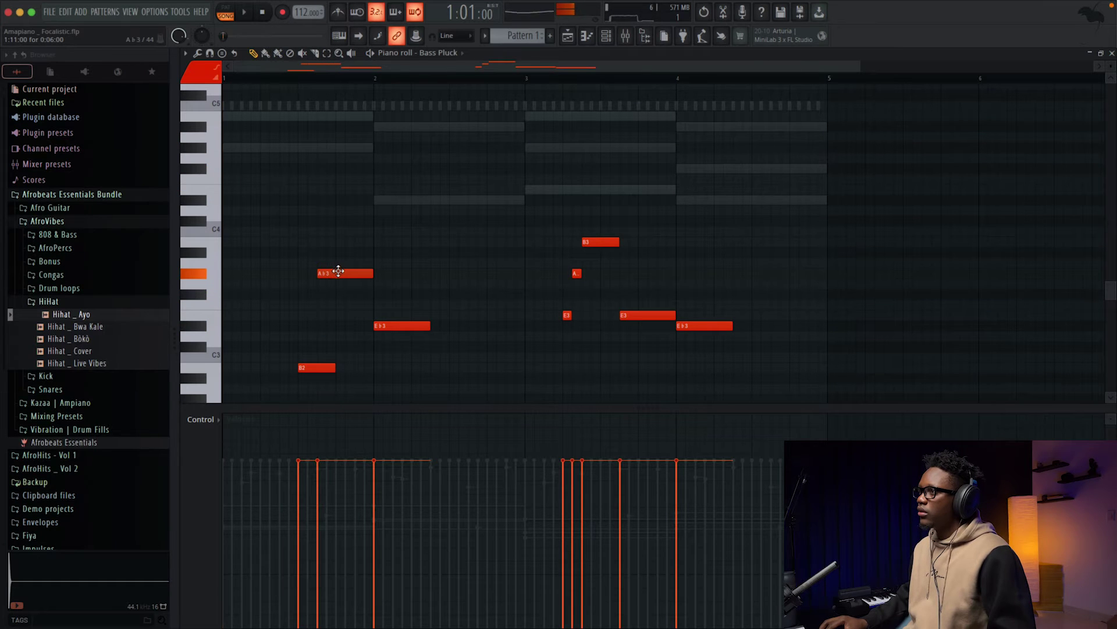
pyautogui.press('space')
pyautogui.moveTo(338, 272); pyautogui.dragTo(355, 276)
pyautogui.moveTo(311, 369); pyautogui.dragTo(292, 369)
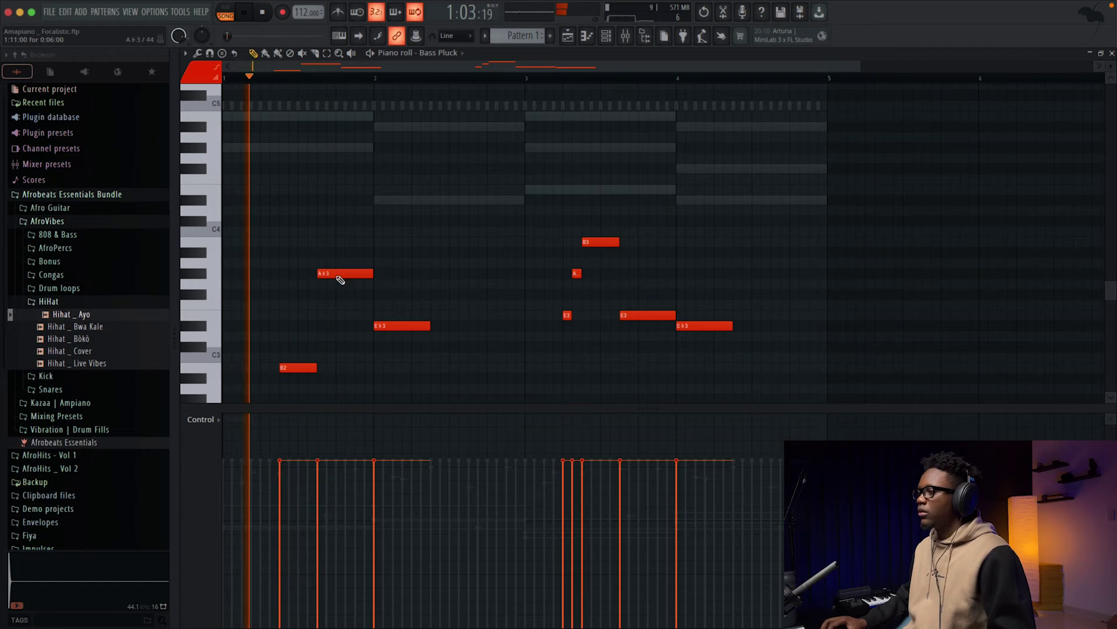
# - Open the Samy Beatz _ Log Vibe piano roll and add a six-step Eb3 note in bar 2
pyautogui.click(1113, 54)
pyautogui.rightClick(448, 387)
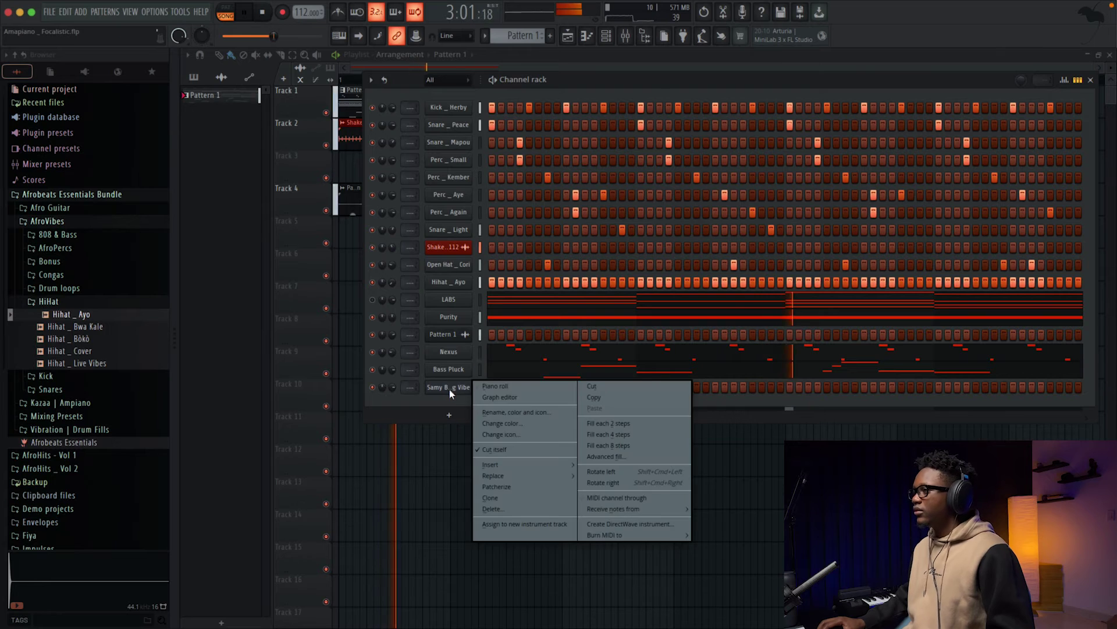
pyautogui.click(496, 387)
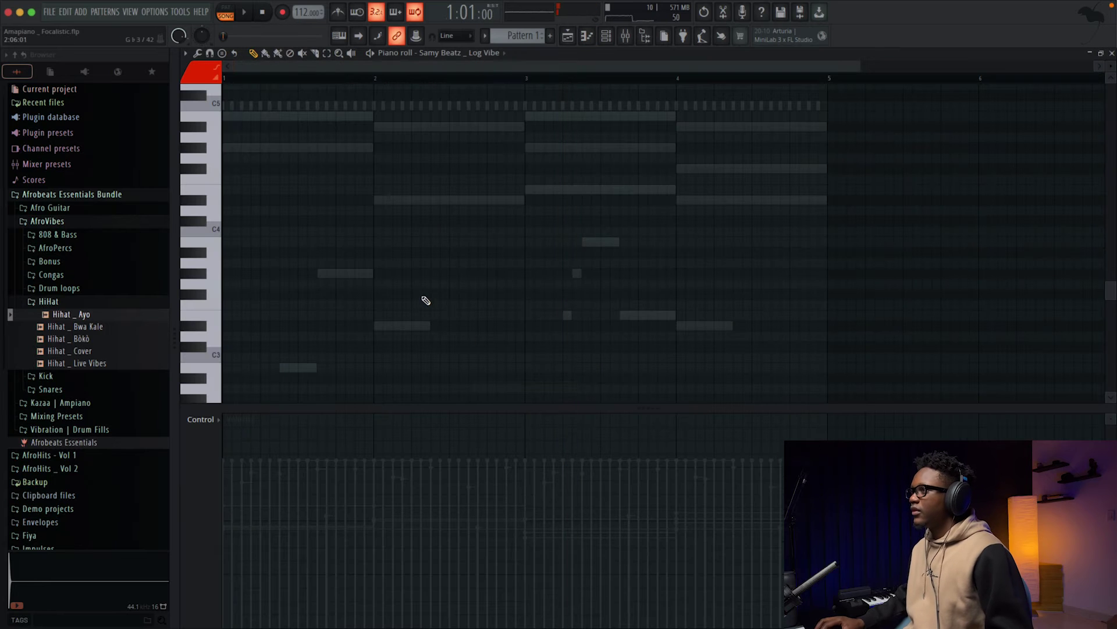
pyautogui.click(457, 199)
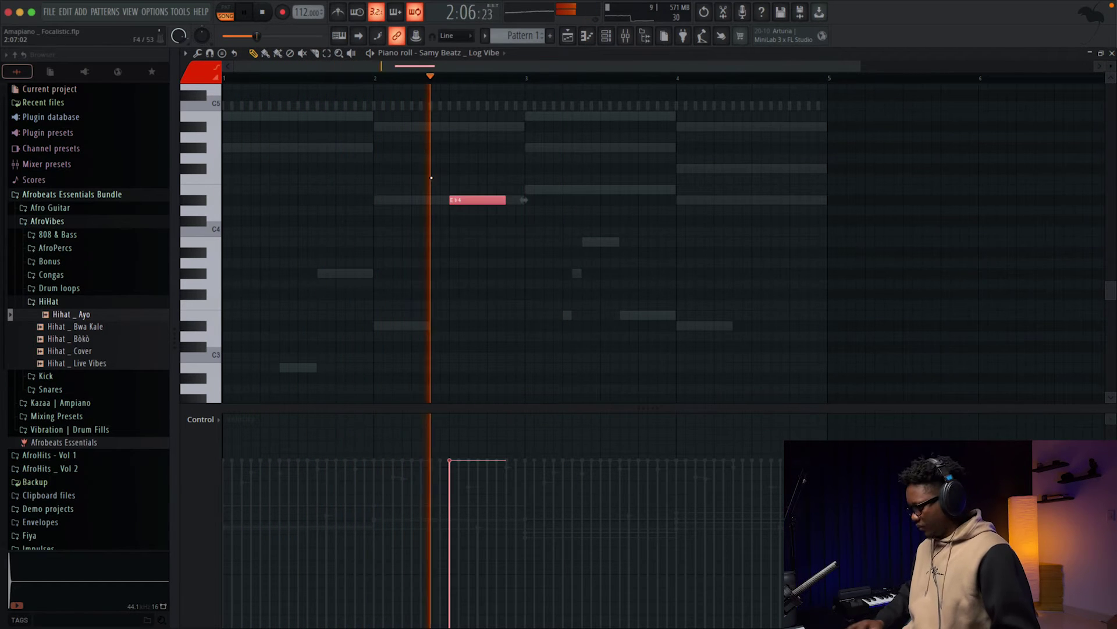
pyautogui.hotkey('ctrl', 'Down')
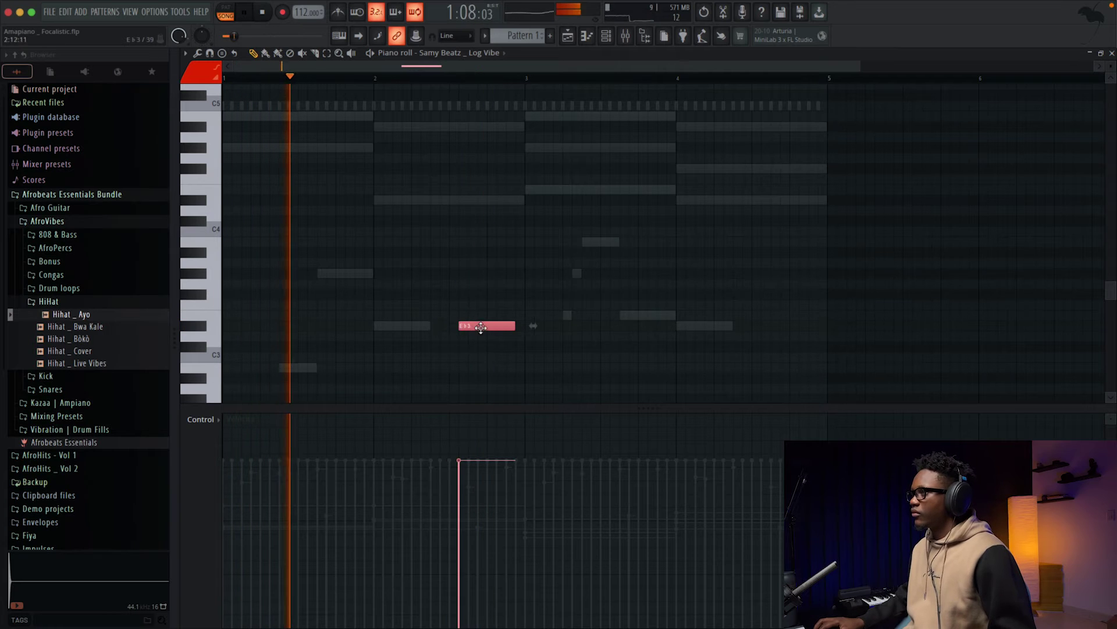
# - Try the bar 2 Eb3 note at different start positions during playback, leaving it on step 8
pyautogui.moveTo(465, 334); pyautogui.dragTo(475, 328)
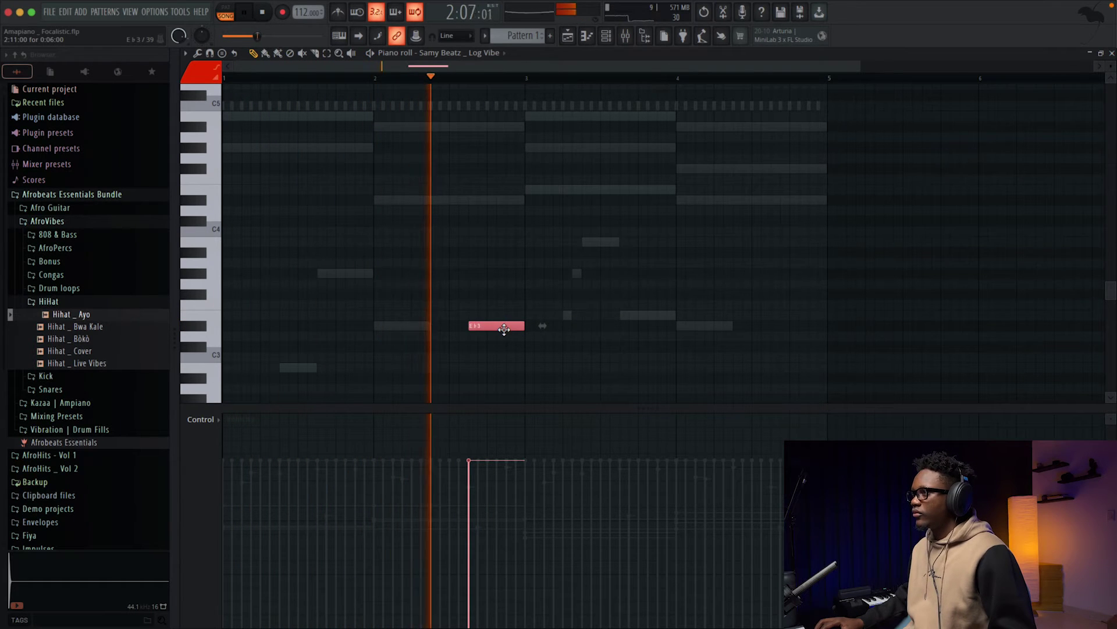
pyautogui.moveTo(475, 327); pyautogui.dragTo(462, 326)
pyautogui.press('space')
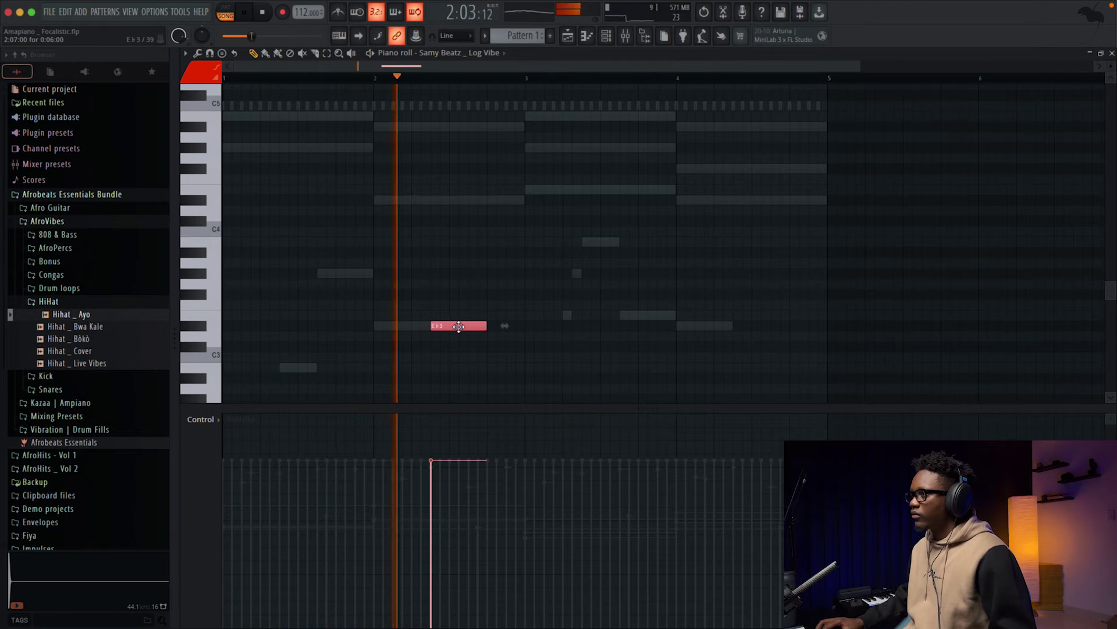
pyautogui.moveTo(458, 327); pyautogui.dragTo(470, 325)
pyautogui.press('space')
pyautogui.press('space')
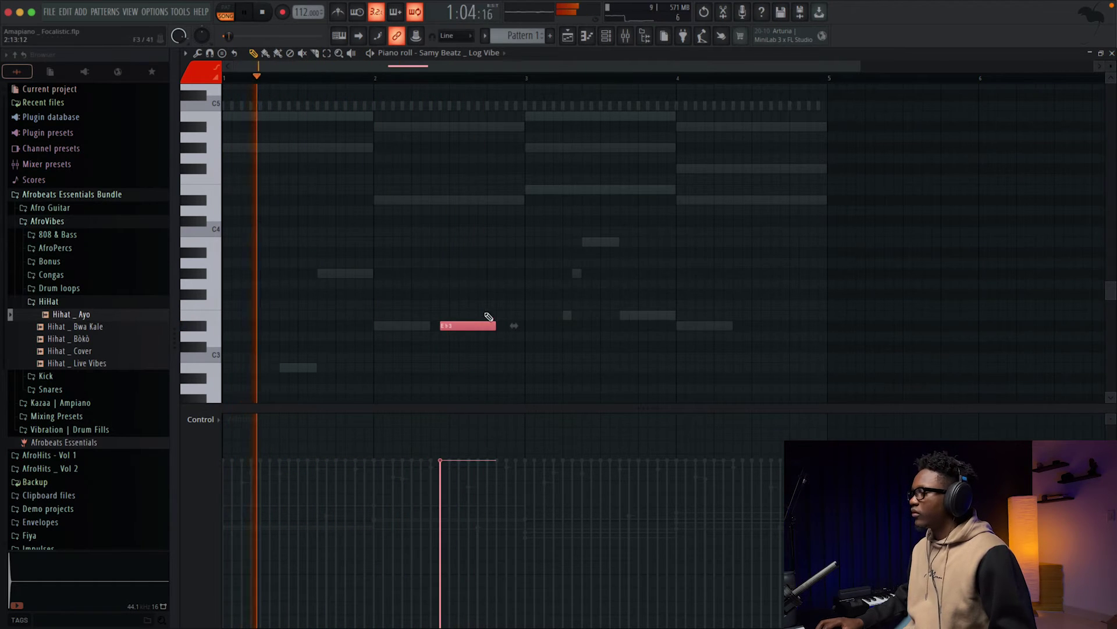
# - Add a four-step B2 note at step 7 of bar 1 and move bar 2's Eb3 to start on step 7
pyautogui.press('space')
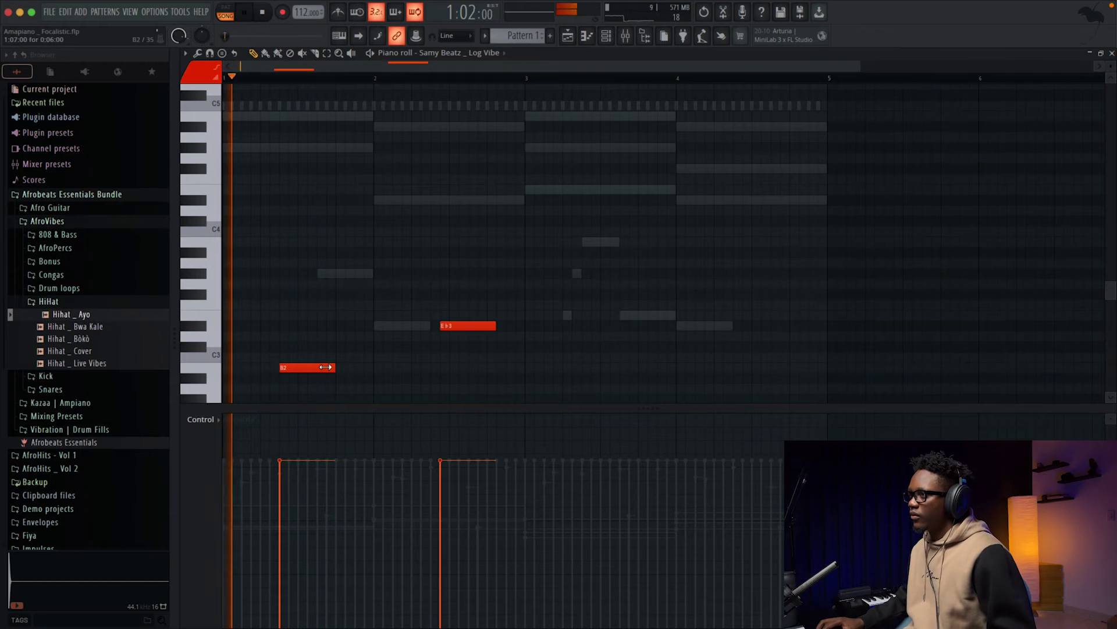
pyautogui.moveTo(325, 366); pyautogui.dragTo(317, 367)
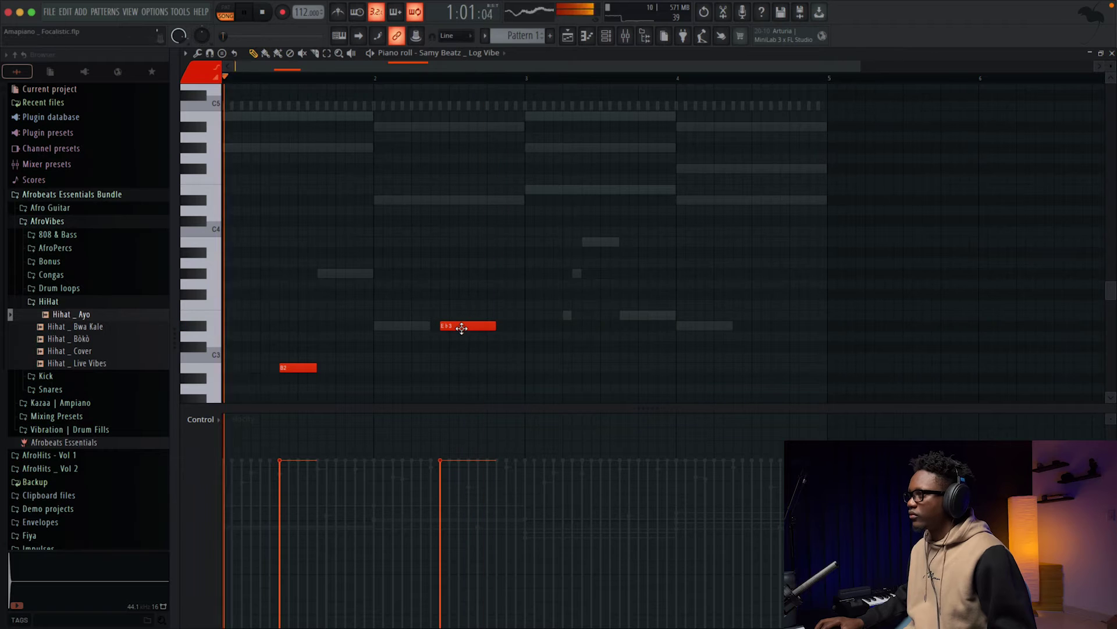
pyautogui.moveTo(462, 328); pyautogui.dragTo(471, 326)
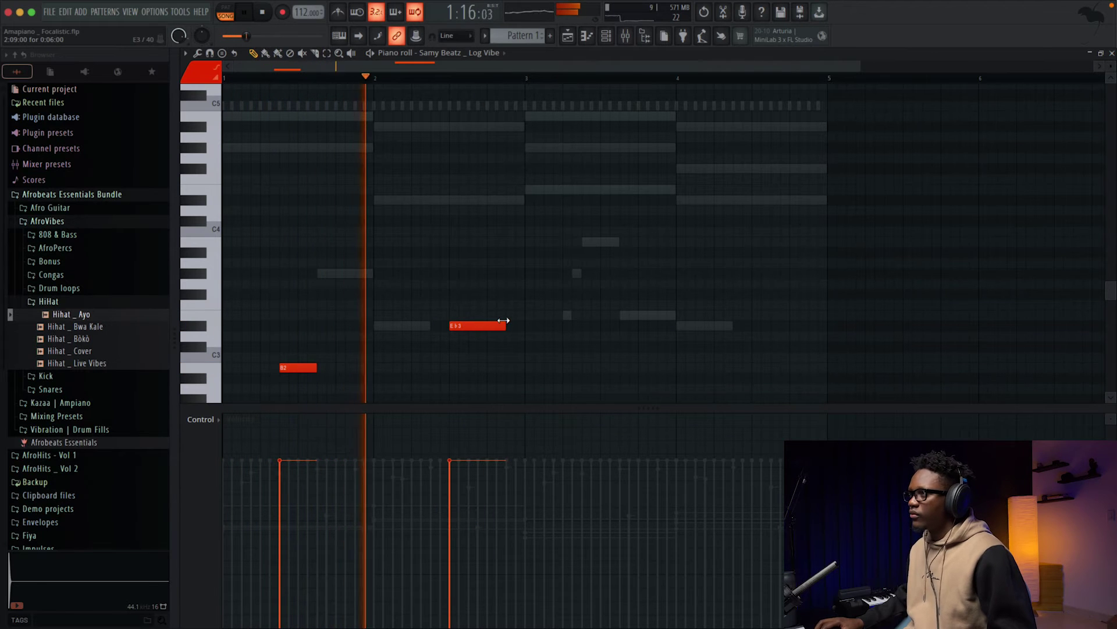
pyautogui.moveTo(478, 326); pyautogui.dragTo(459, 328)
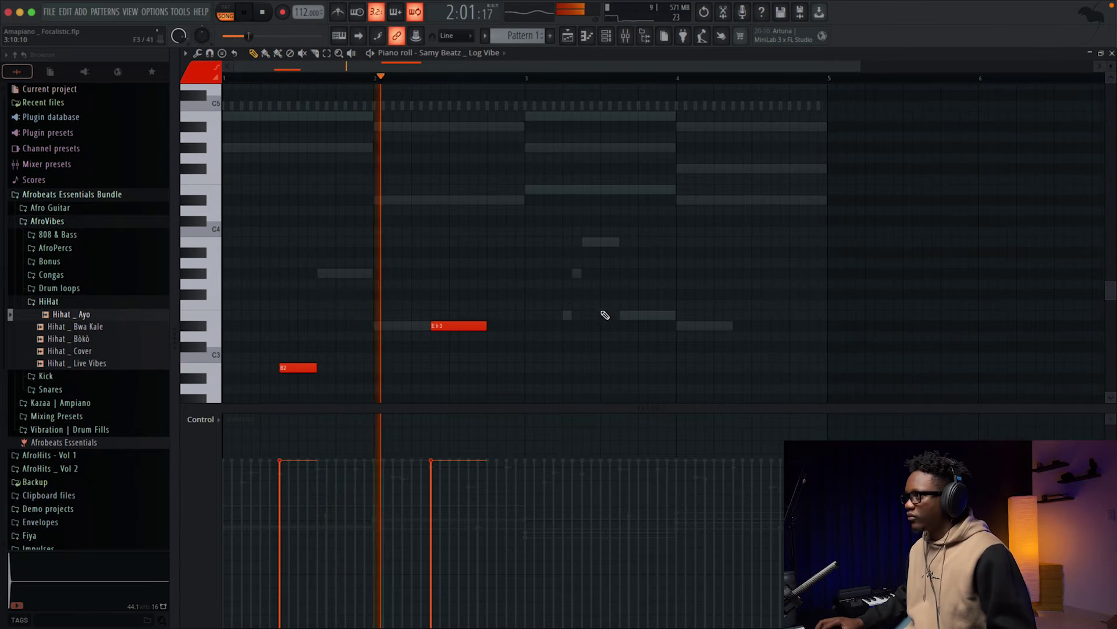
# - Fill bar 3 with one-step E3 and Ab3 notes at steps 5 and 6, then four-step B3 and E3 notes at steps 7 and 11
pyautogui.click(566, 316)
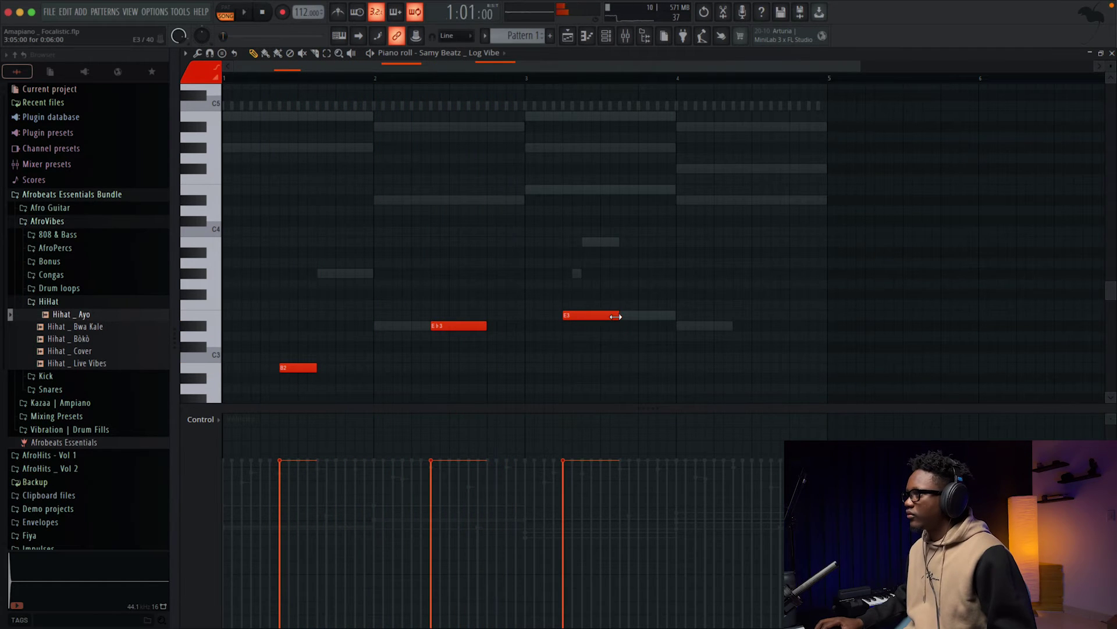
pyautogui.moveTo(617, 317); pyautogui.dragTo(572, 318)
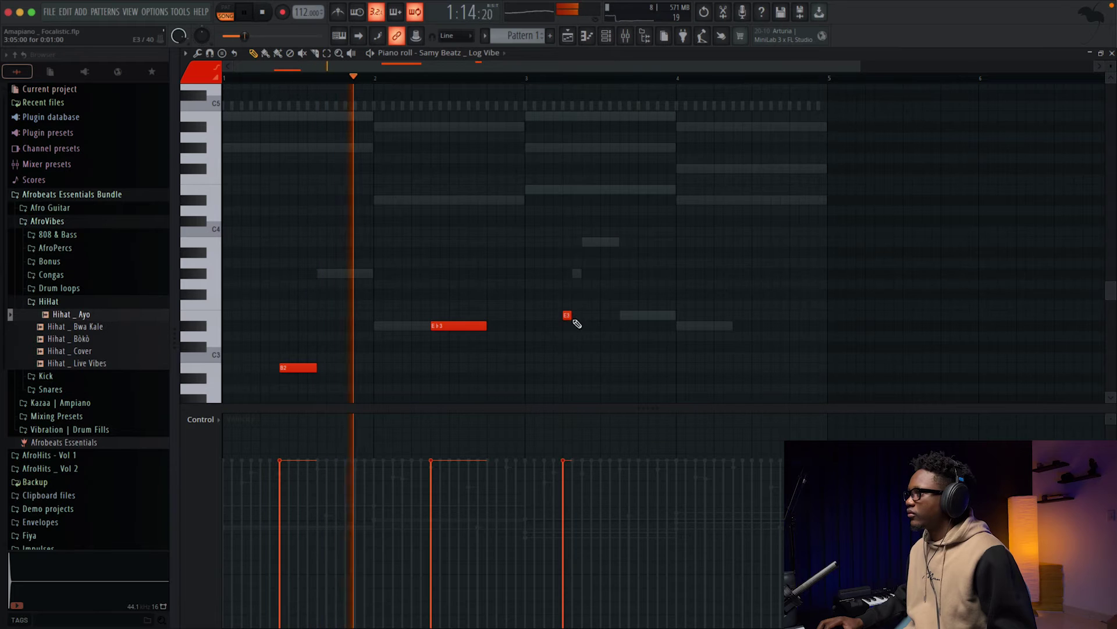
pyautogui.click(576, 273)
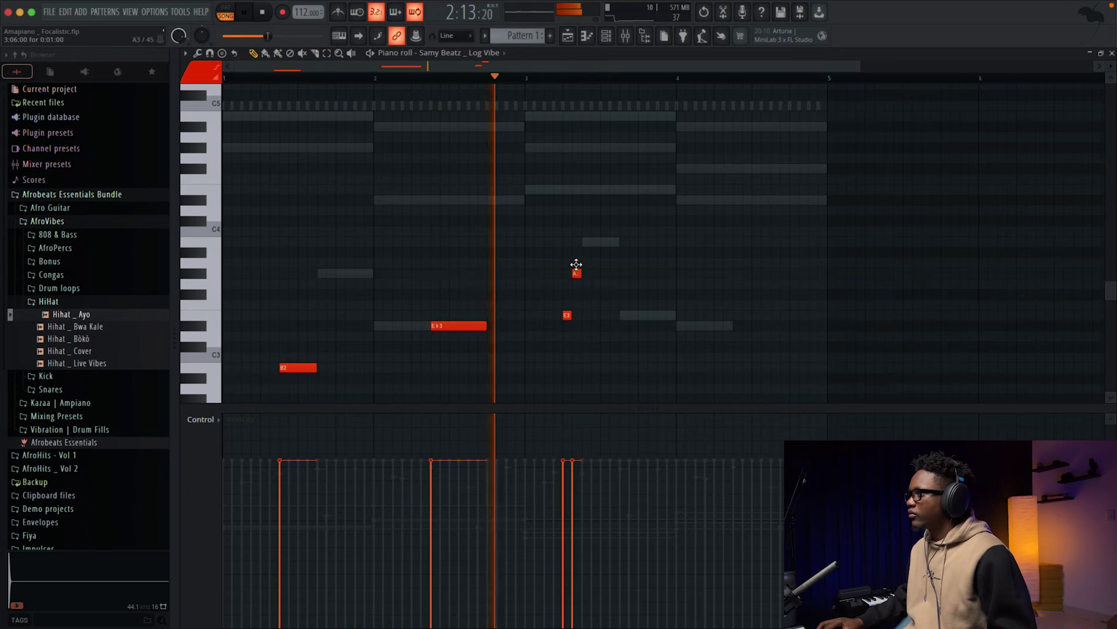
pyautogui.click(587, 242)
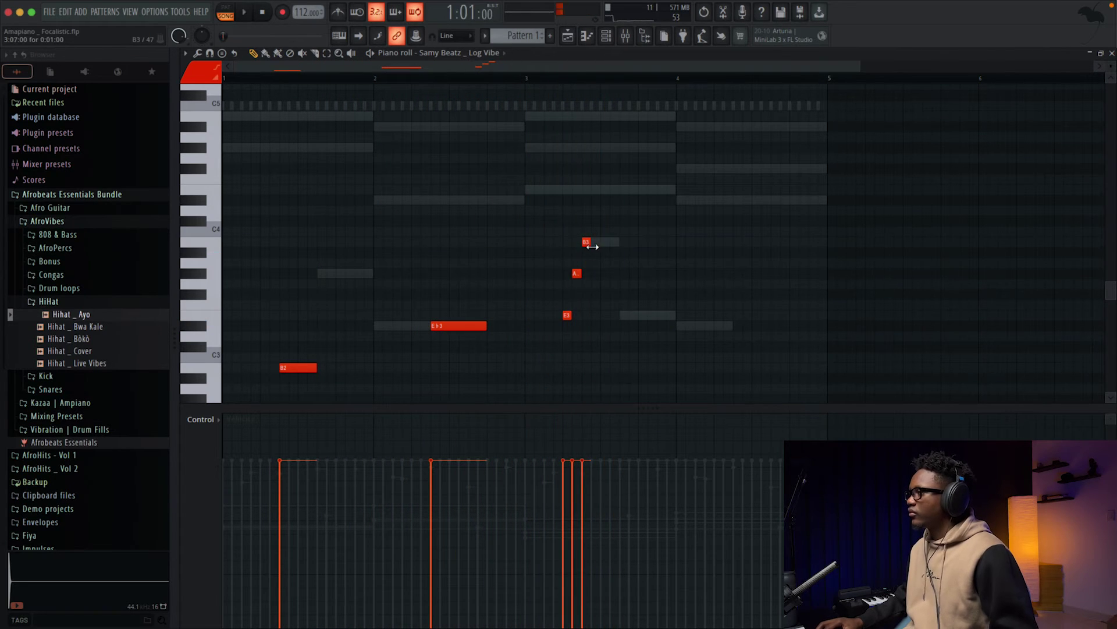
pyautogui.click(624, 315)
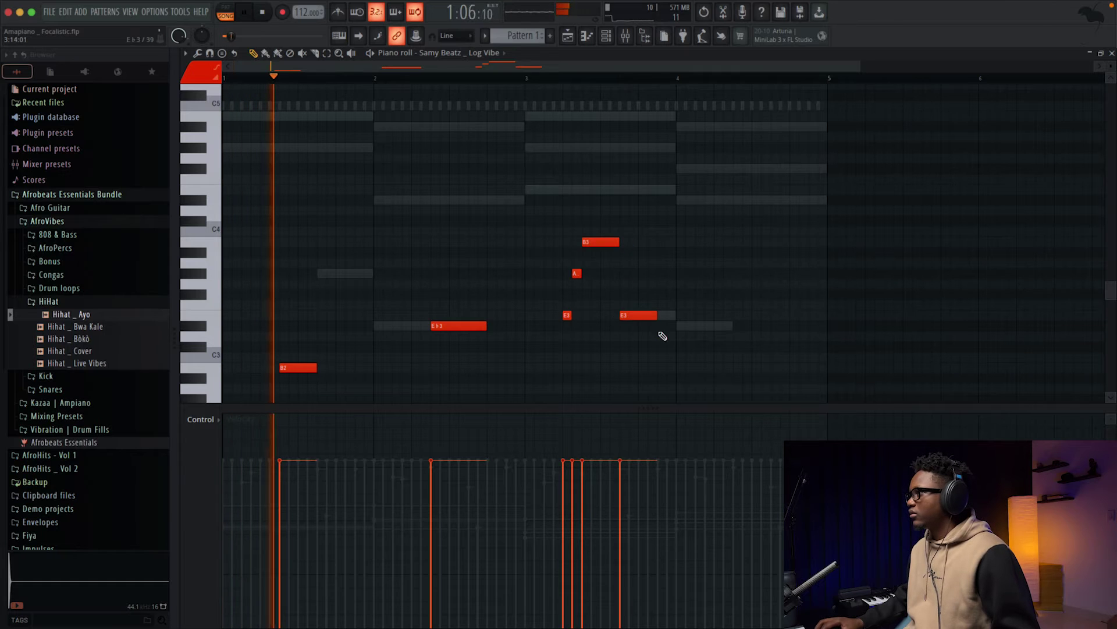
# - Give bar 4 two three-step Eb3 notes at steps 8 and 11 plus a two-step Eb2 at step 15, and play the pattern
pyautogui.click(680, 326)
pyautogui.moveTo(714, 325); pyautogui.dragTo(732, 325)
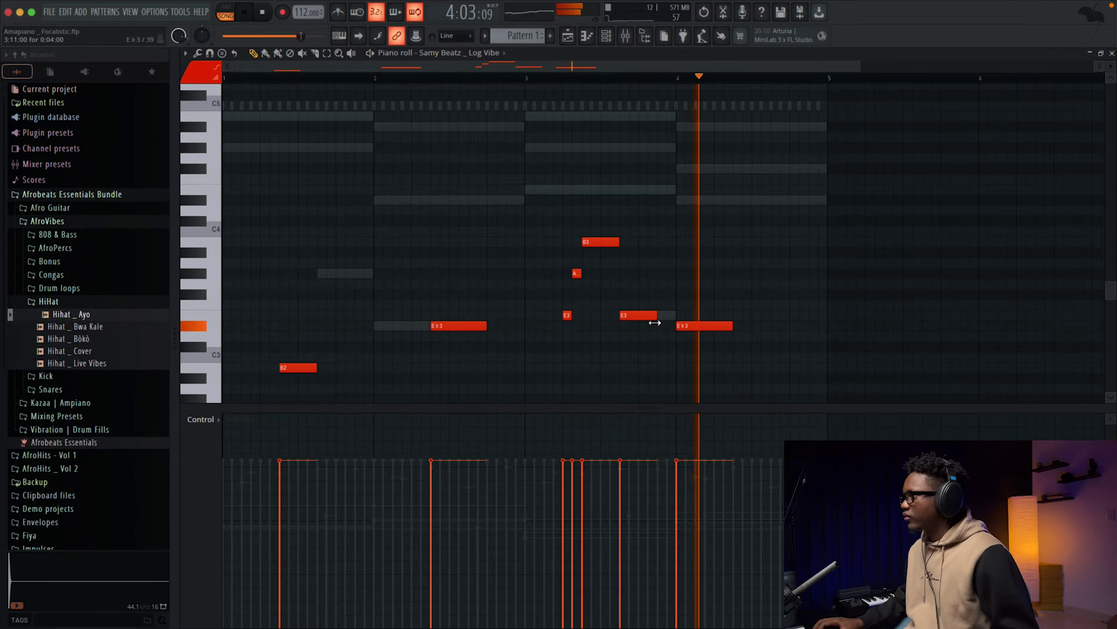
pyautogui.scroll(-3, 655, 319)
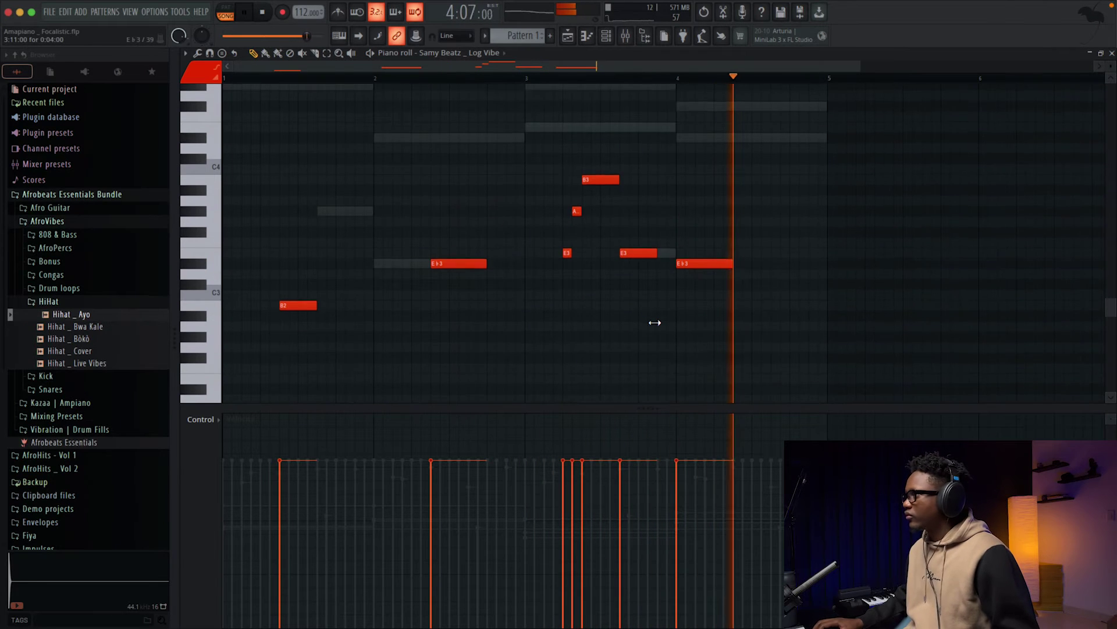
pyautogui.click(749, 263)
pyautogui.moveTo(787, 263); pyautogui.dragTo(771, 269)
pyautogui.click(782, 263)
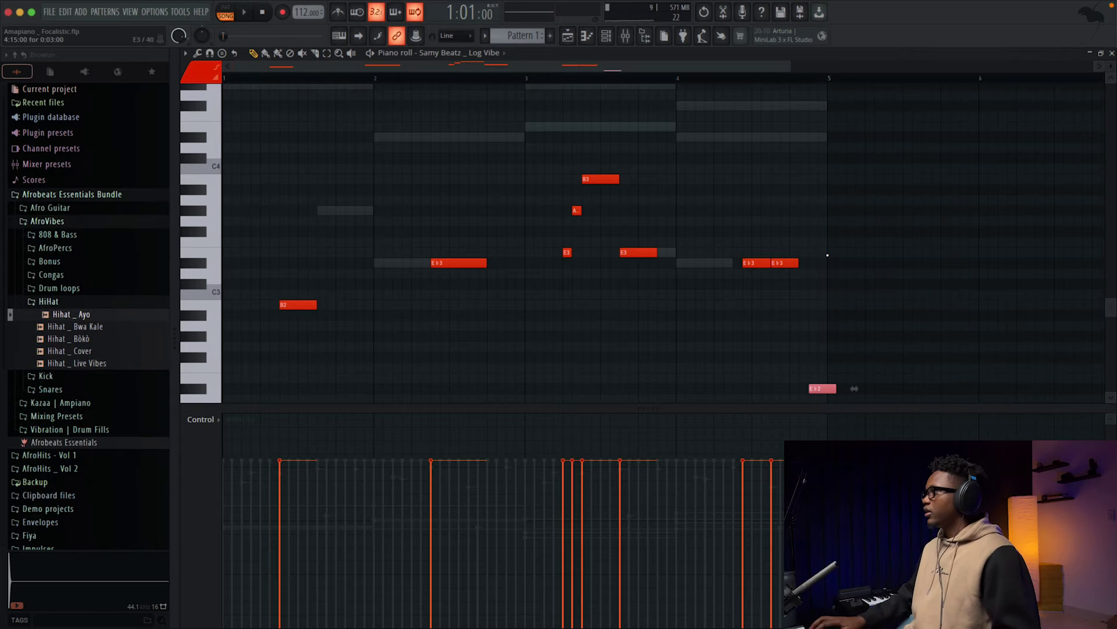
pyautogui.press('space')
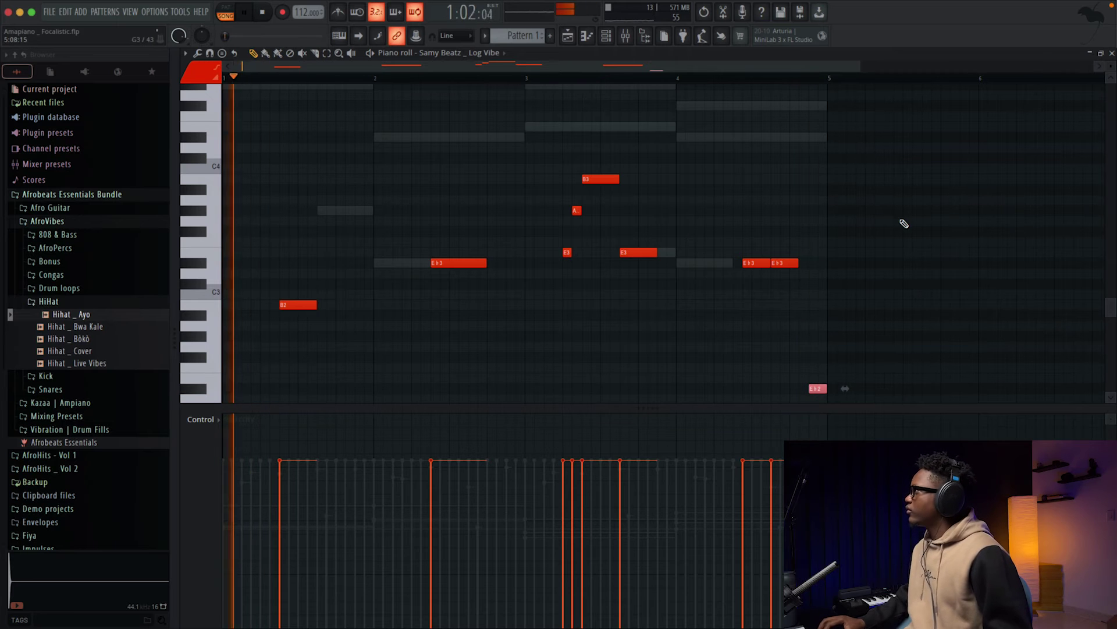
# - Return to the channel rack, listen to the full pattern and assign the Nexus channel to mixer track 1
pyautogui.click(1111, 53)
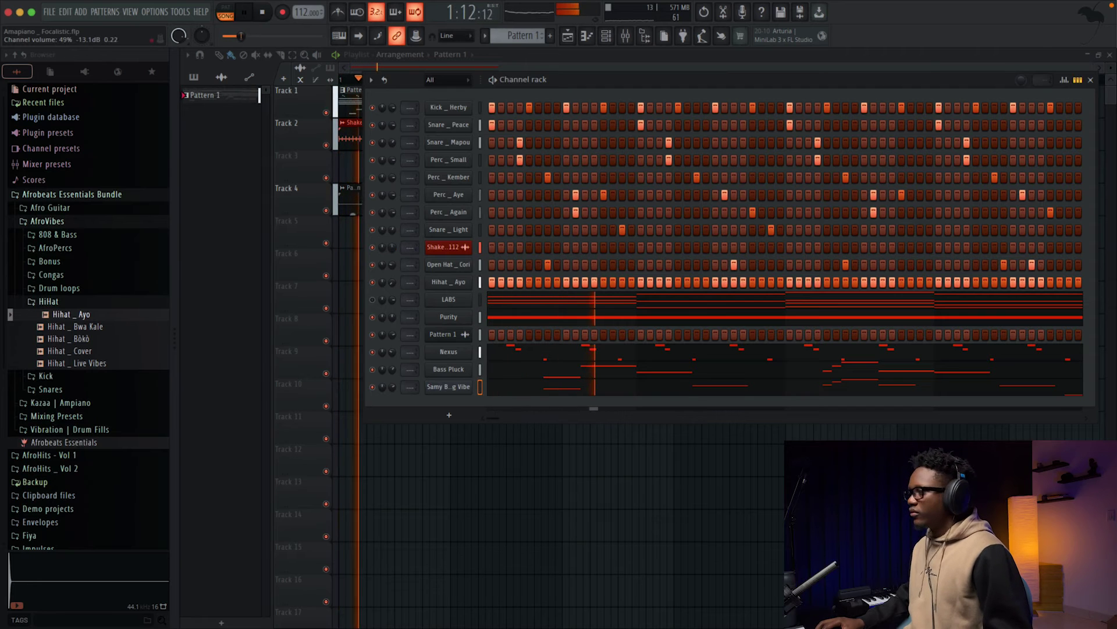
pyautogui.scroll(-3, 394, 247)
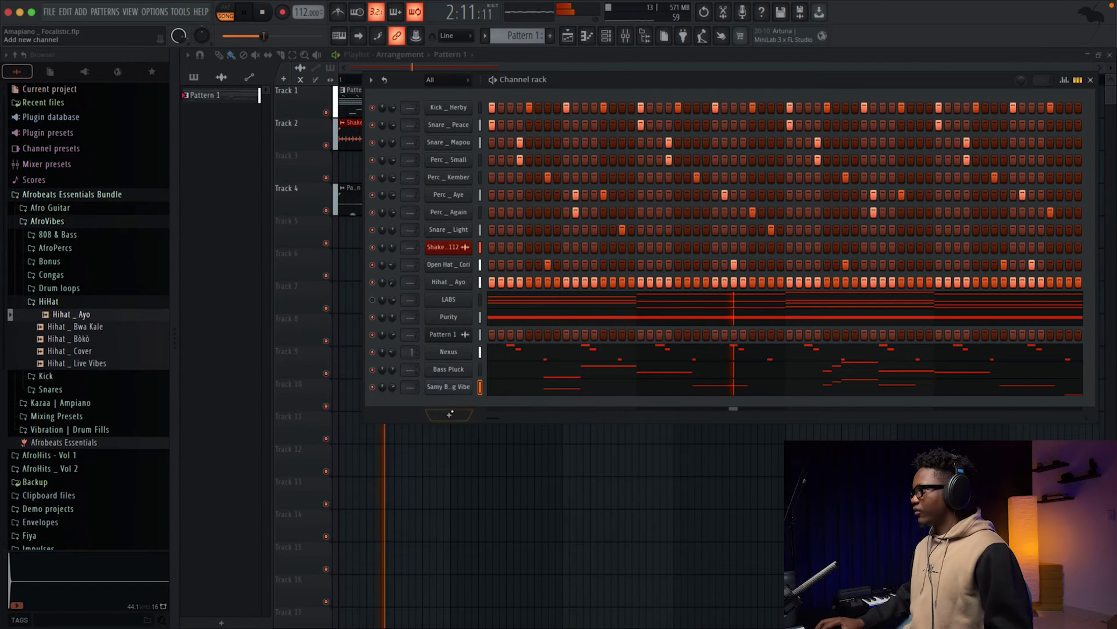
pyautogui.click(449, 416)
pyautogui.click(743, 123)
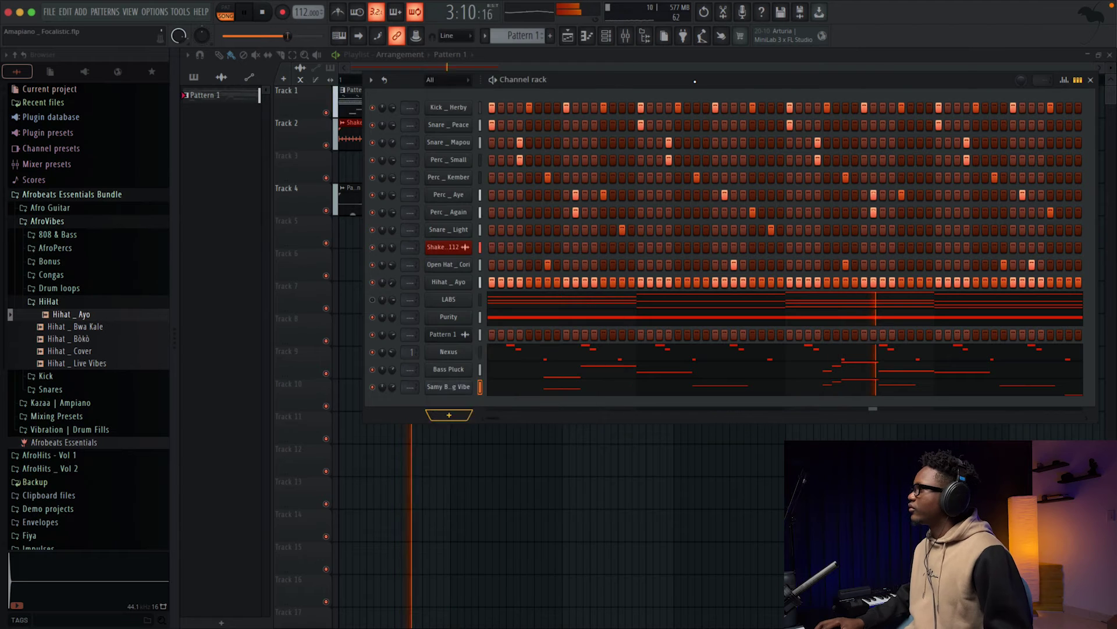
pyautogui.press('space')
# - Clone the Samy Beatz _ Log Vibe channel and load the Harpsichord preset in the clone
pyautogui.rightClick(451, 389)
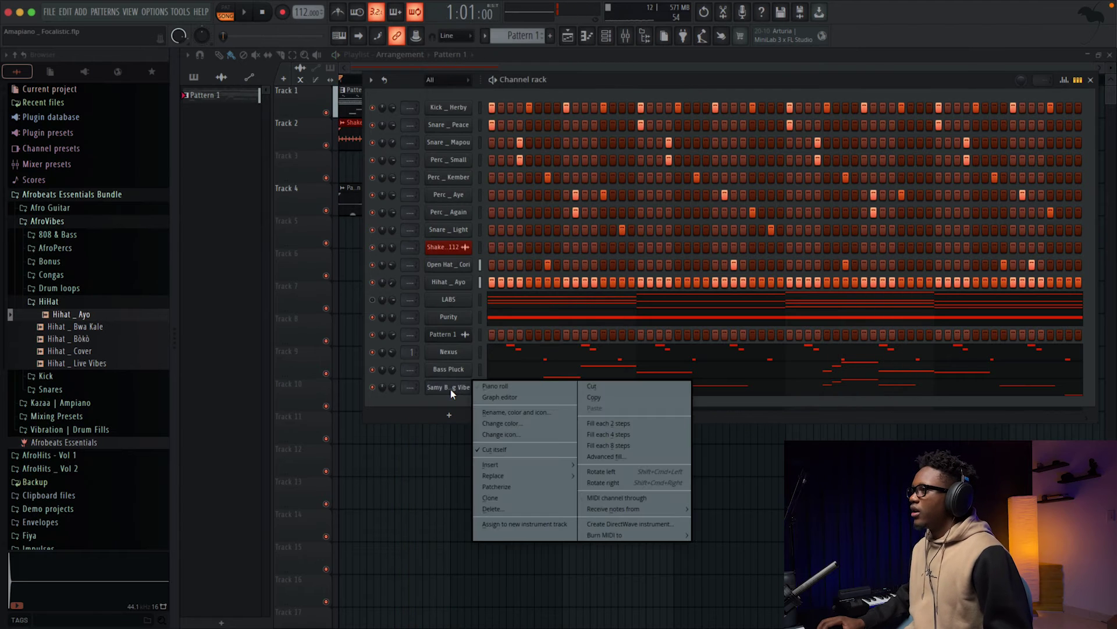
pyautogui.click(493, 499)
pyautogui.click(365, 137)
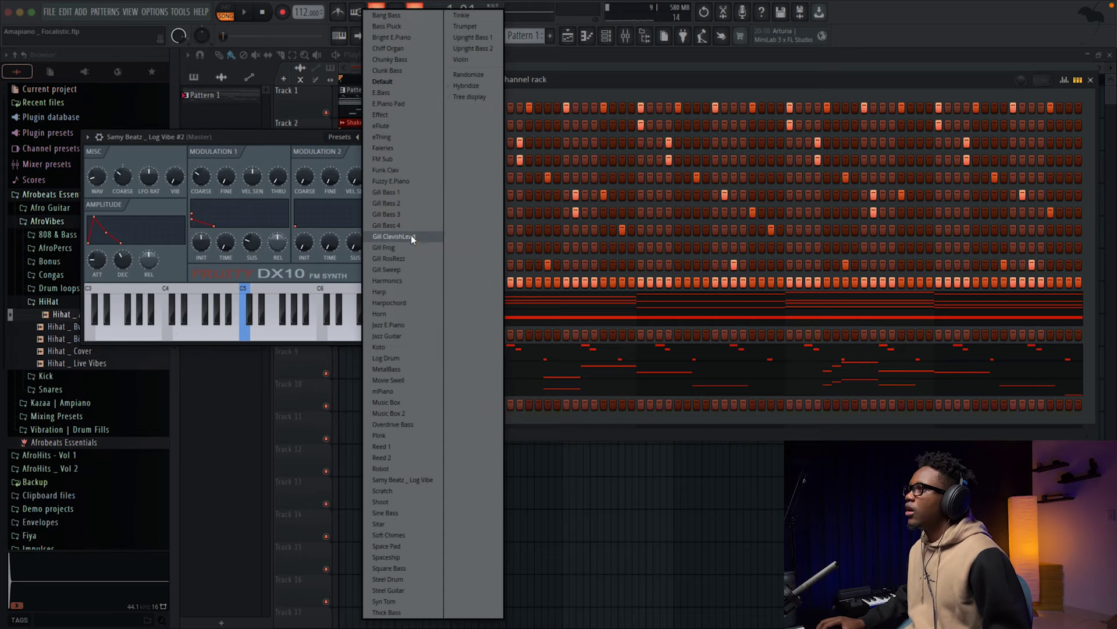
pyautogui.click(414, 303)
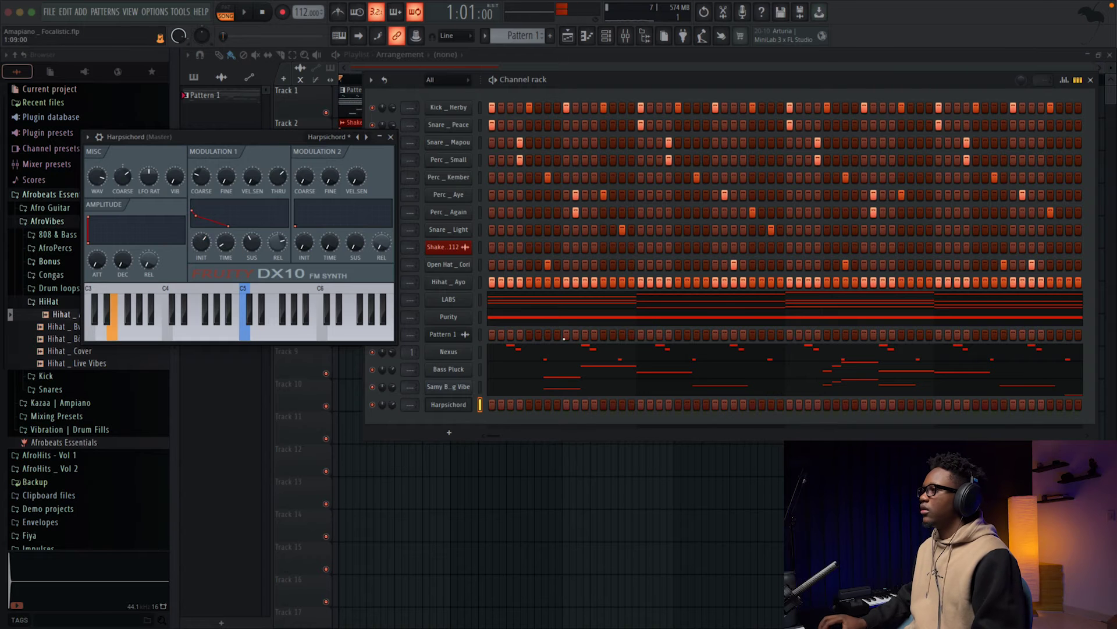
# - Copy the Bass Pluck notes into the Harpsichord channel's piano roll and play the pattern
pyautogui.rightClick(468, 404)
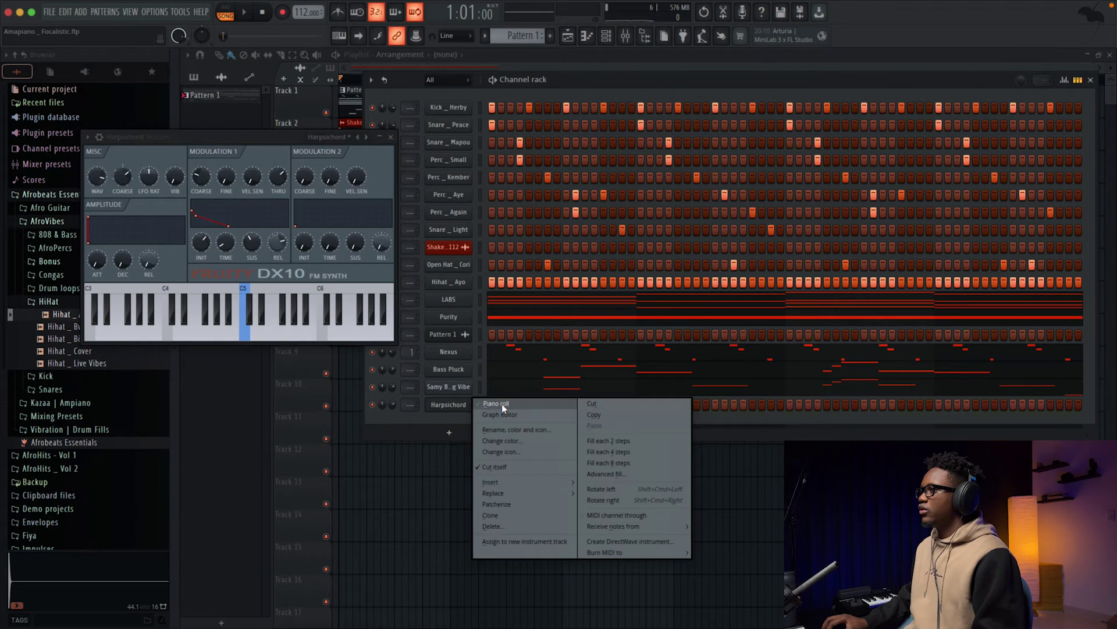
pyautogui.click(496, 403)
pyautogui.click(1112, 53)
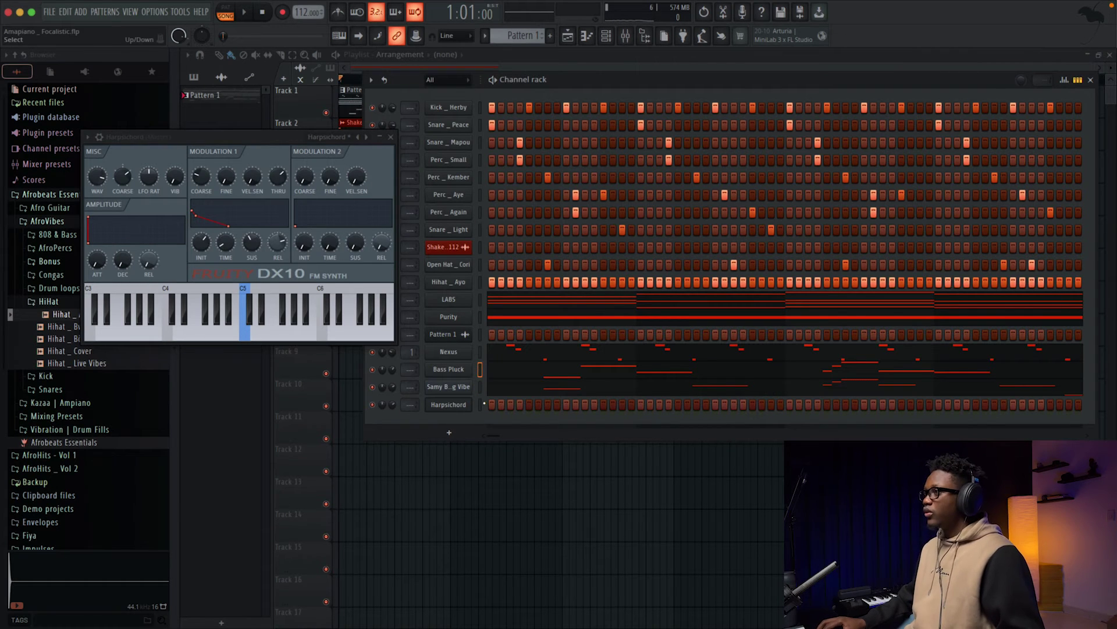
pyautogui.click(507, 407)
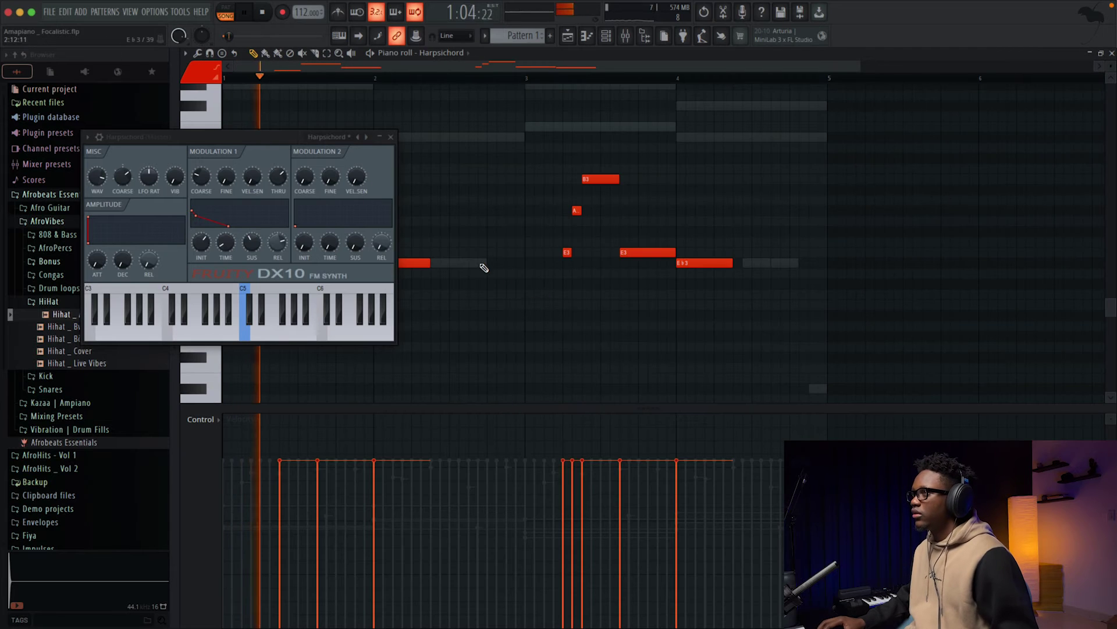
# - Transpose the Harpsichord notes down until the first sits on C0, and play the channel soloed
pyautogui.click(390, 136)
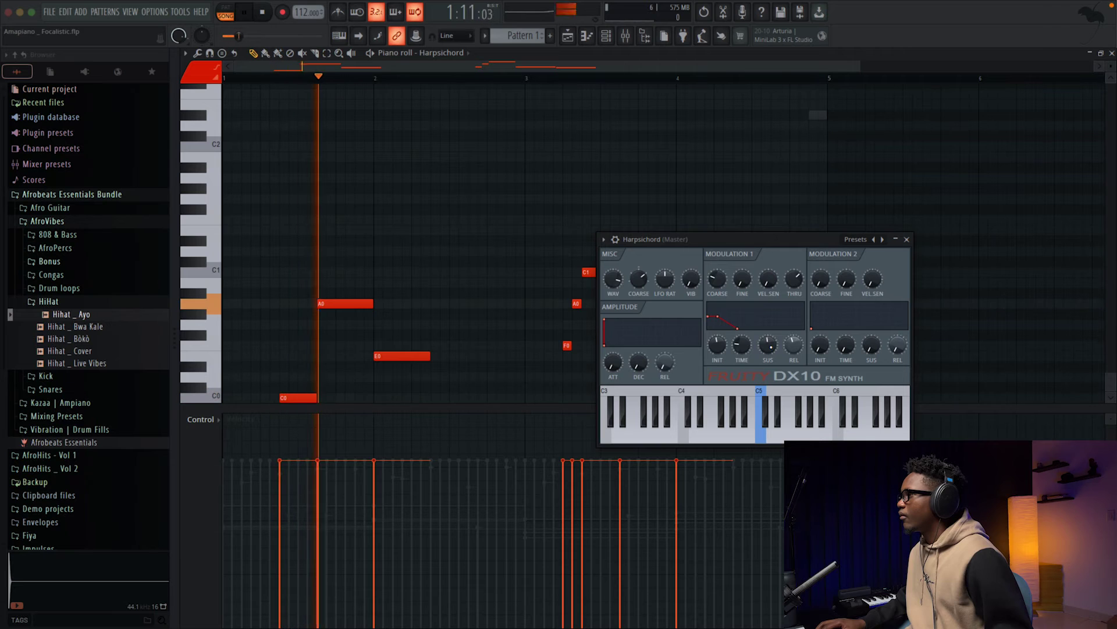
pyautogui.press('space')
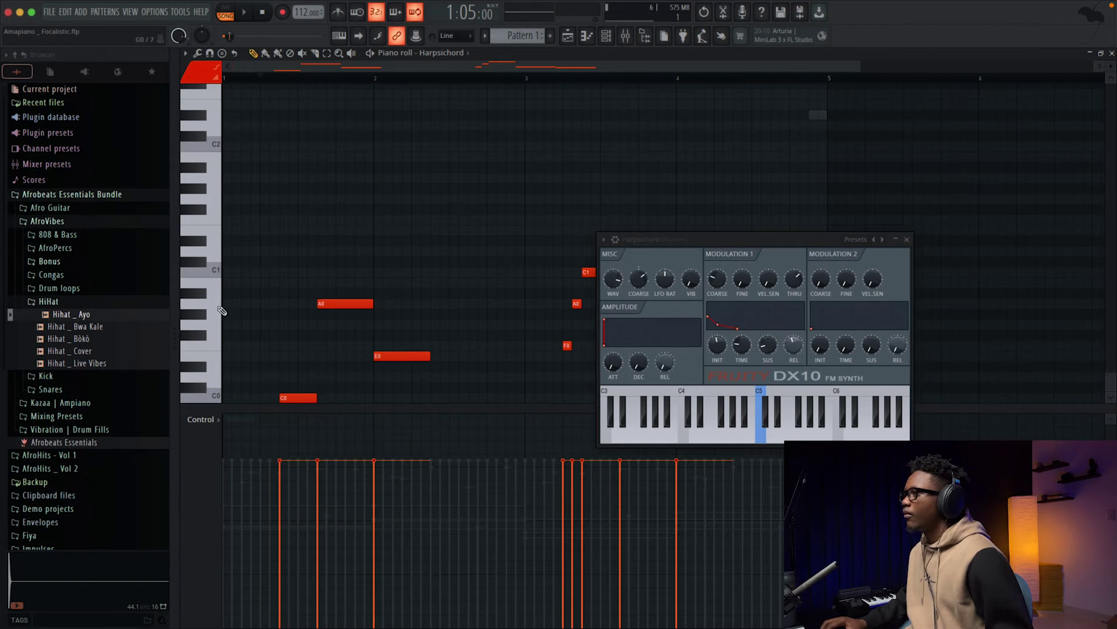
pyautogui.press('space')
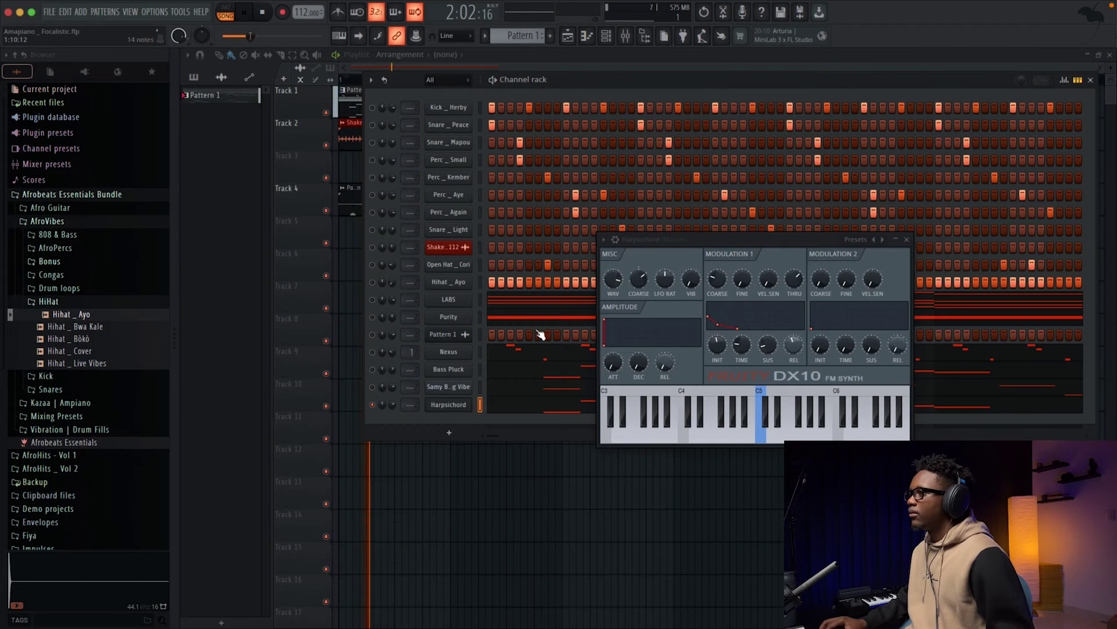
# - Unsolo the Harpsichord channel, play the full pattern and close its Fruity DX10 window
pyautogui.press('space')
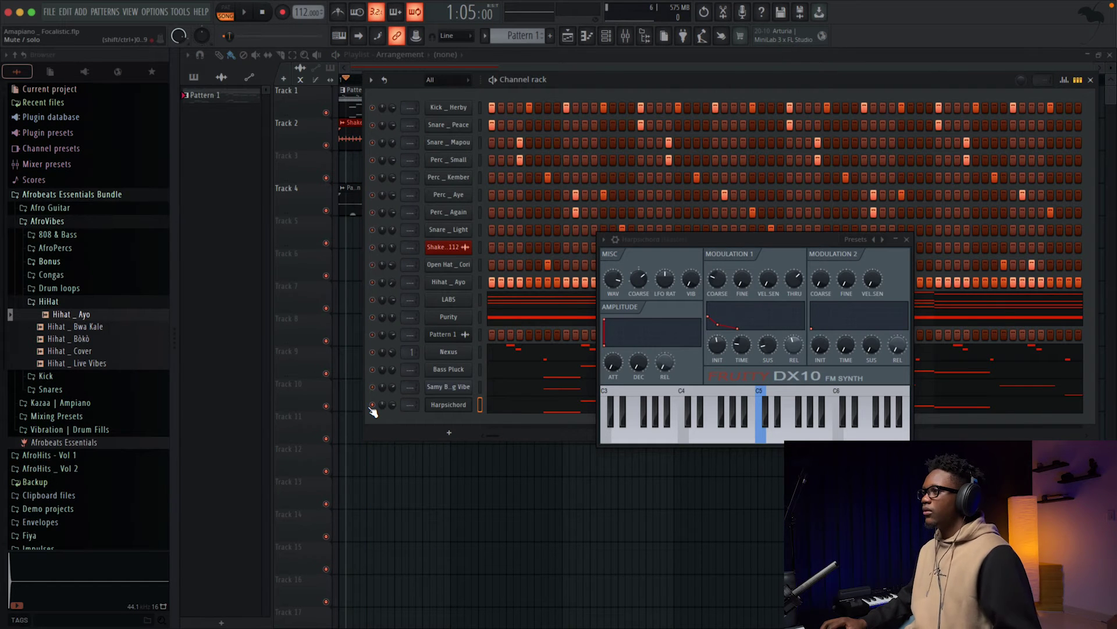
pyautogui.press('space')
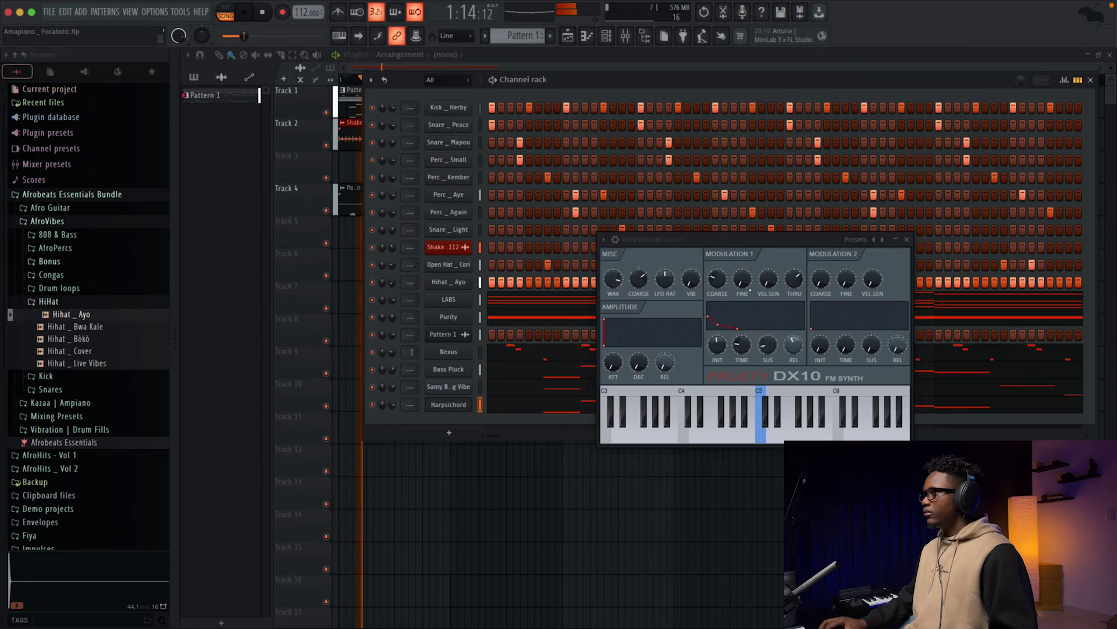
pyautogui.click(907, 239)
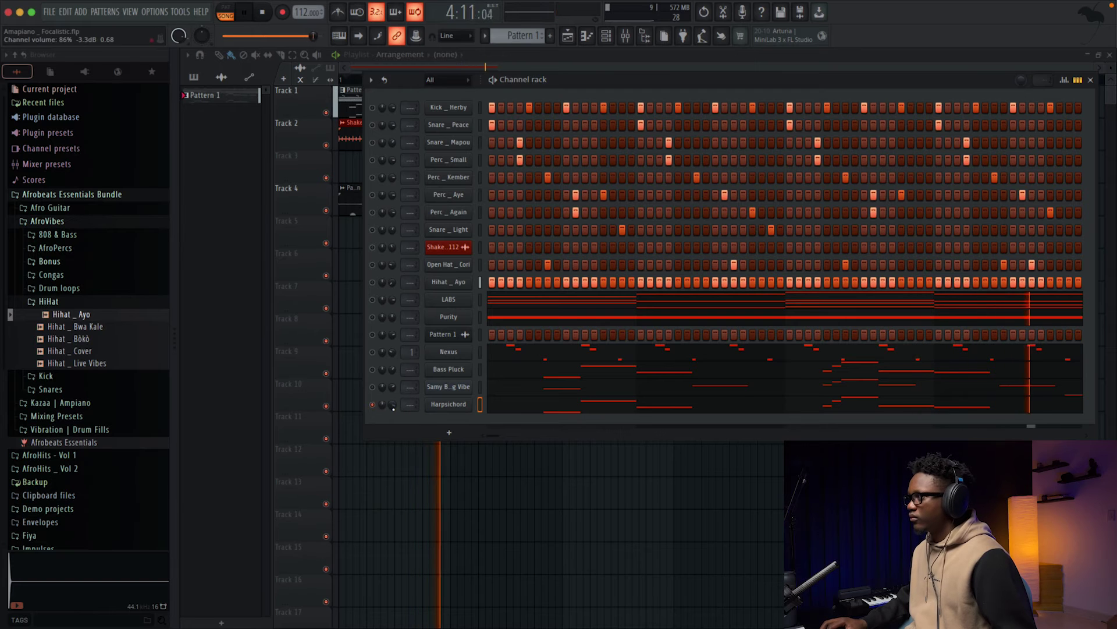
# - Raise all Harpsichord note velocities to 100% in its piano roll and play the channel soloed
pyautogui.click(526, 404)
pyautogui.press('space')
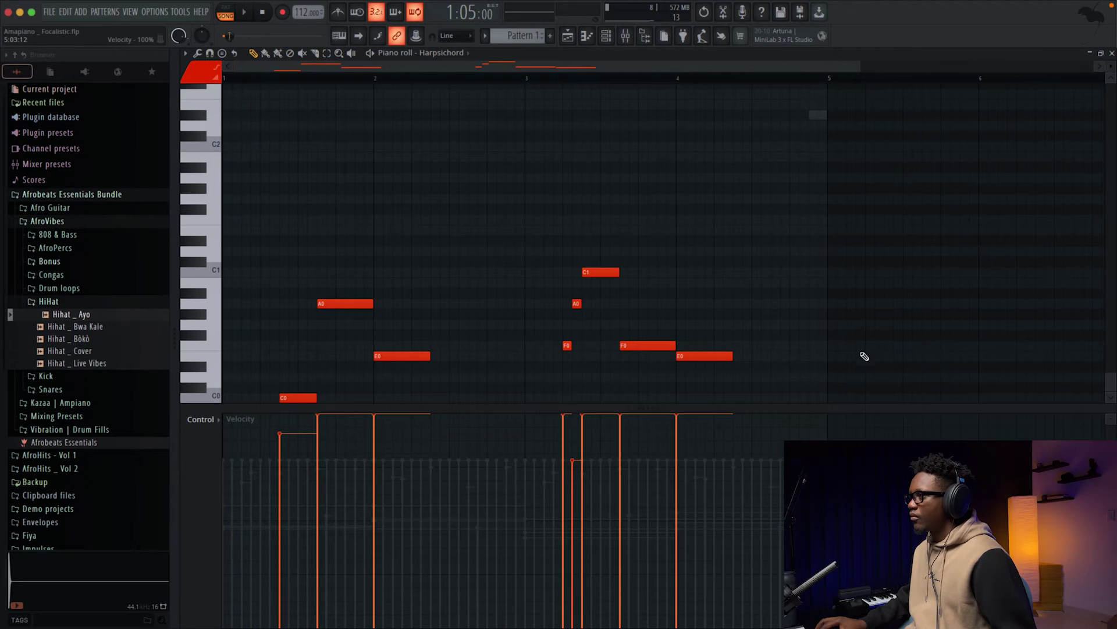
pyautogui.press('space')
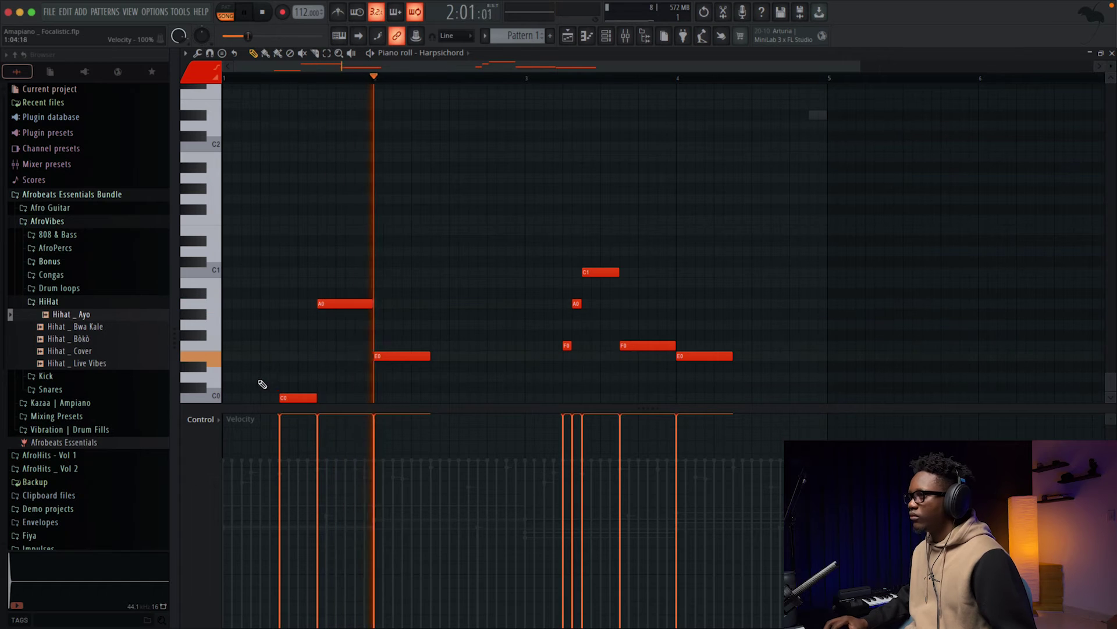
pyautogui.click(1111, 54)
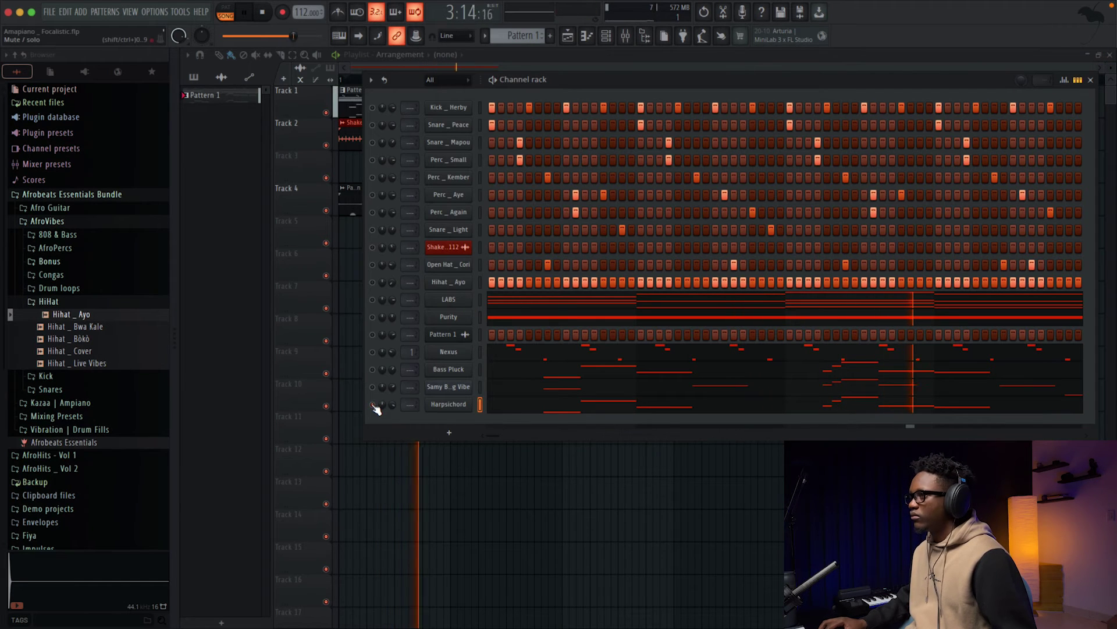
# - Unsolo the Harpsichord and mute the LABS channel while the full pattern plays
pyautogui.press('space')
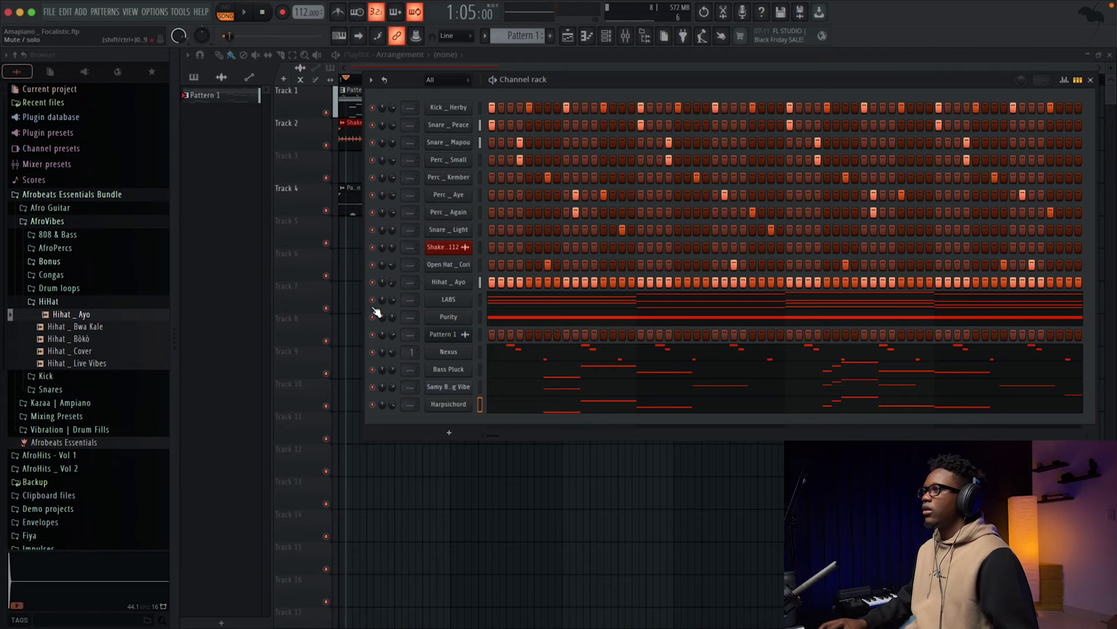
pyautogui.press('space')
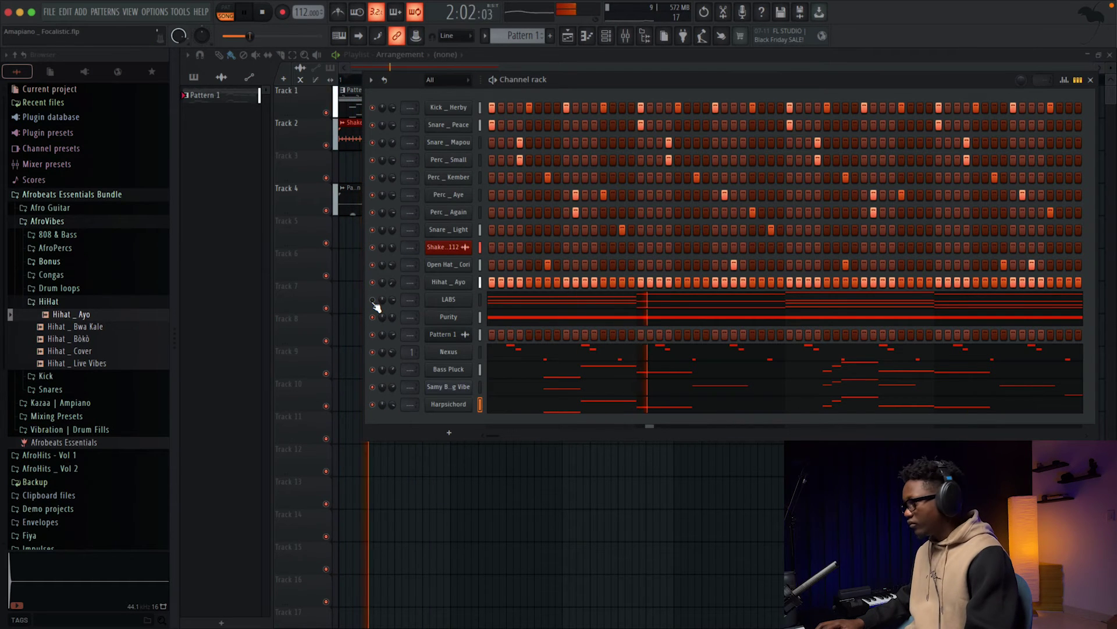
pyautogui.click(373, 300)
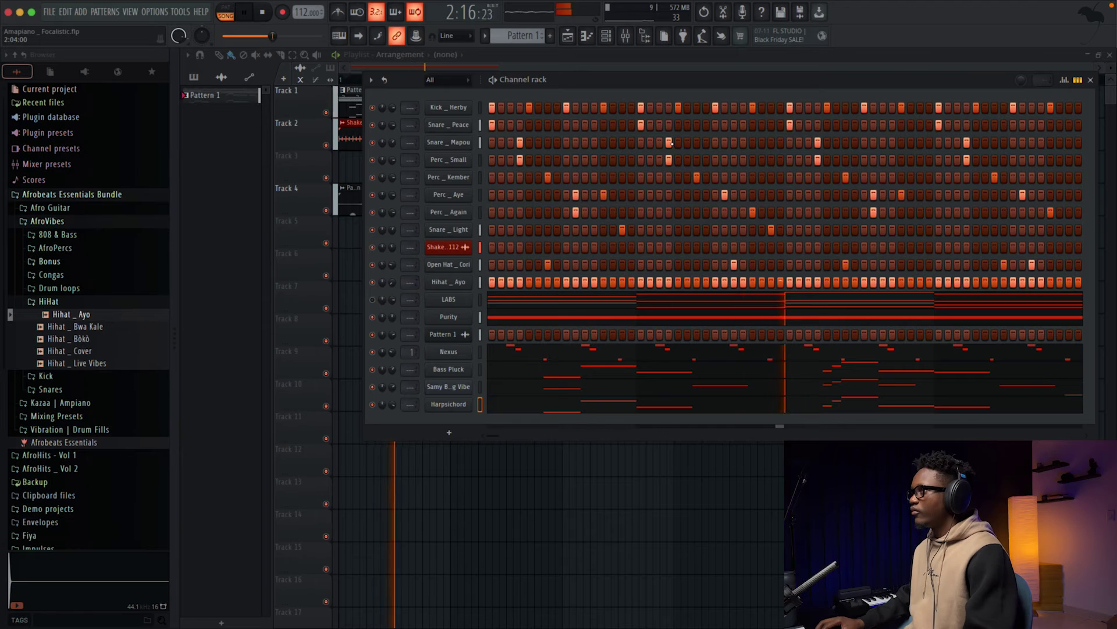
# - Check the playlist clips, and add a Mellotron V channel with the Strawberry Flutes preset to the channel rack
pyautogui.press('F6')
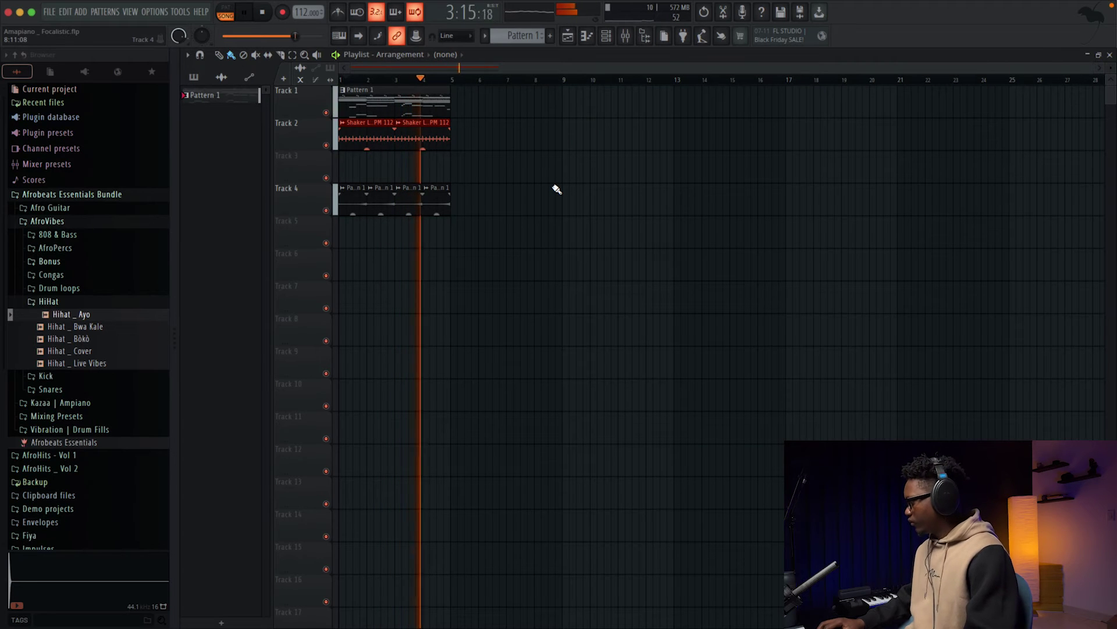
pyautogui.scroll(-1, 557, 189)
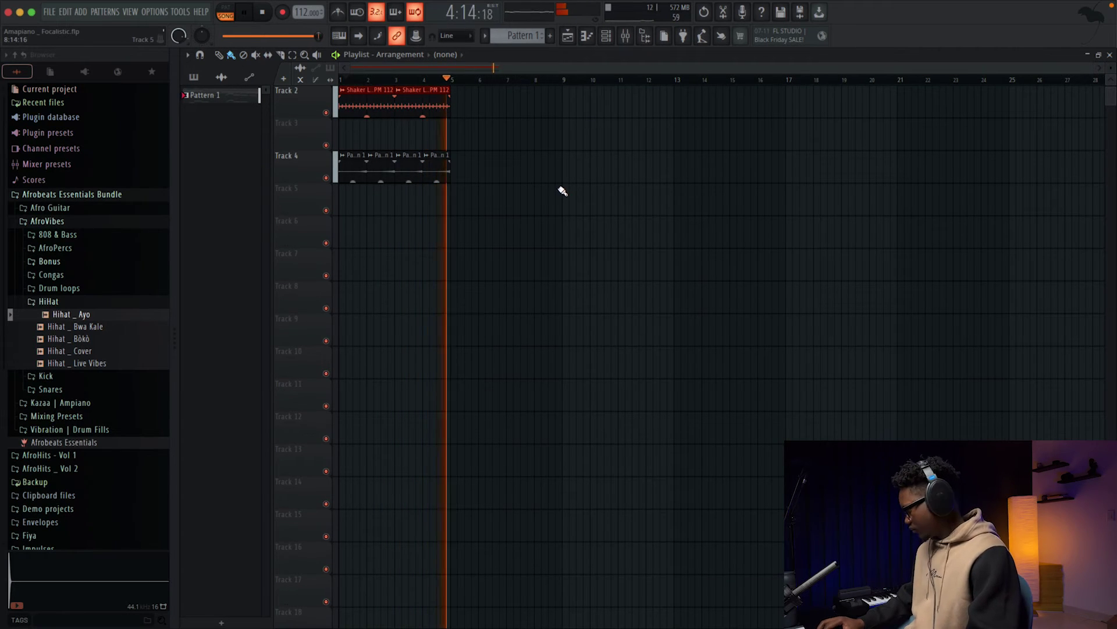
pyautogui.scroll(1, 582, 183)
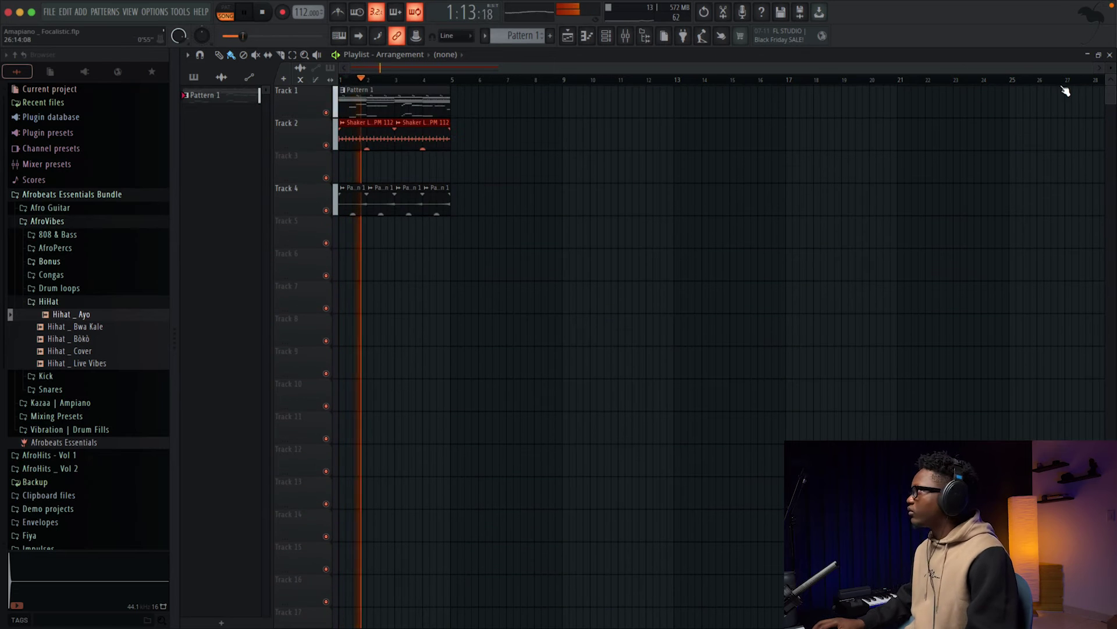
pyautogui.keyDown('ctrl'); pyautogui.scroll(3, 641, 96); pyautogui.keyUp('ctrl')
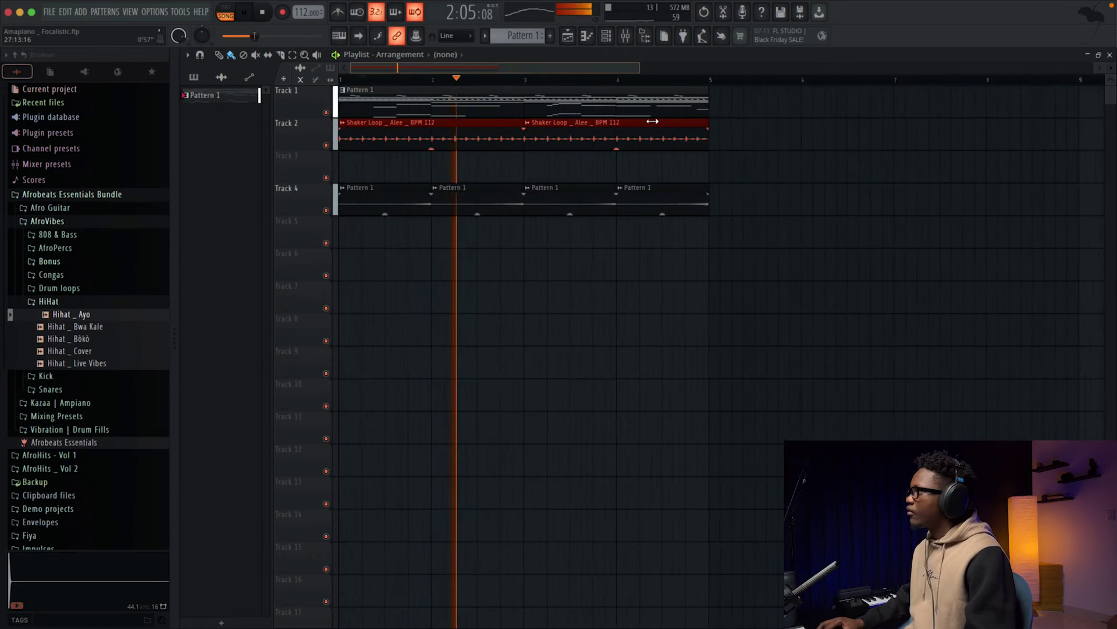
pyautogui.click(607, 37)
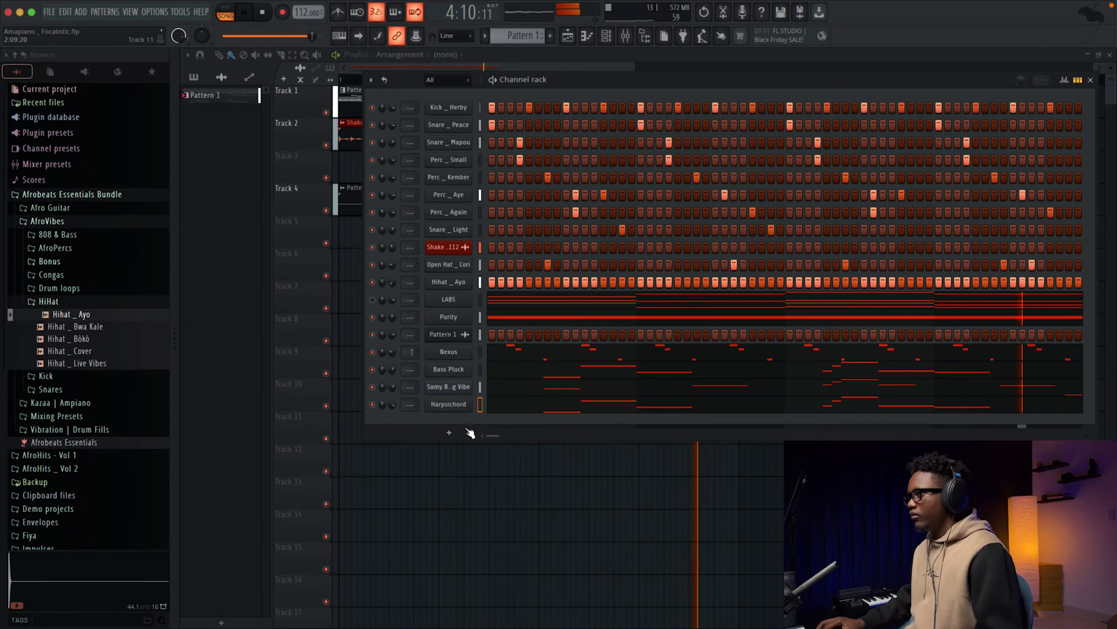
pyautogui.click(448, 432)
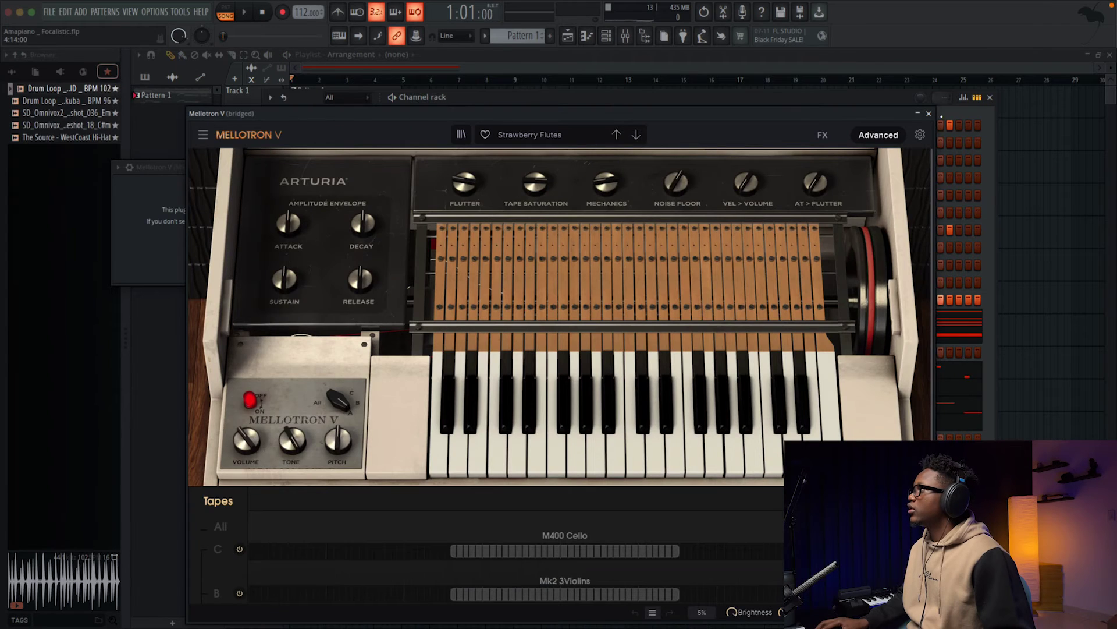
pyautogui.click(928, 113)
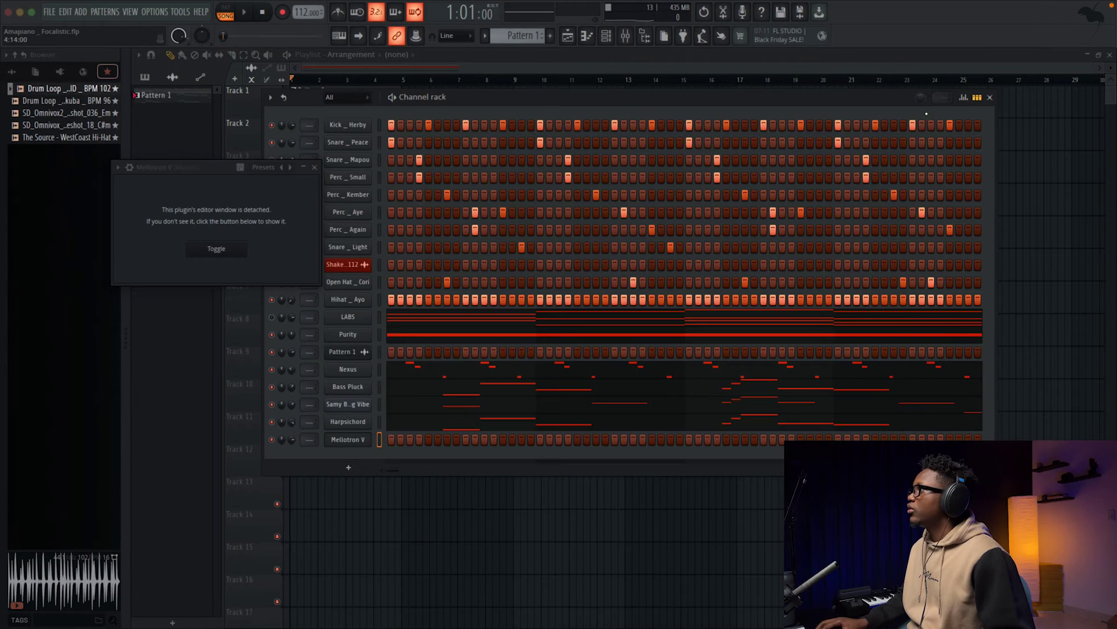
# - Route the Mellotron V channel to mixer track Insert 2
pyautogui.click(621, 38)
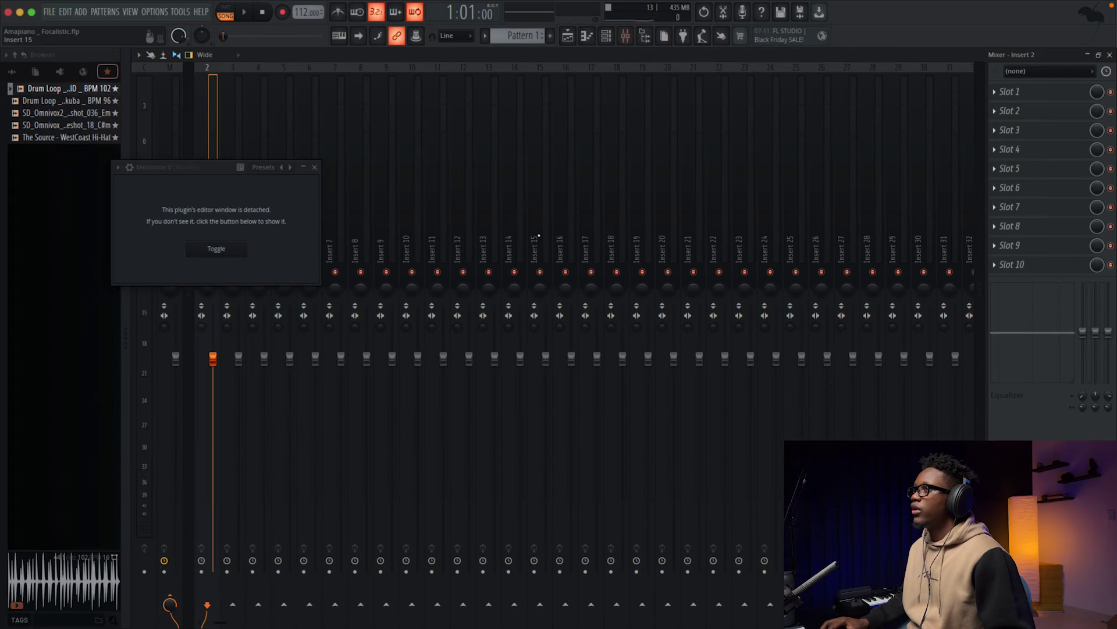
pyautogui.click(304, 168)
pyautogui.hscroll(2, 193, 215)
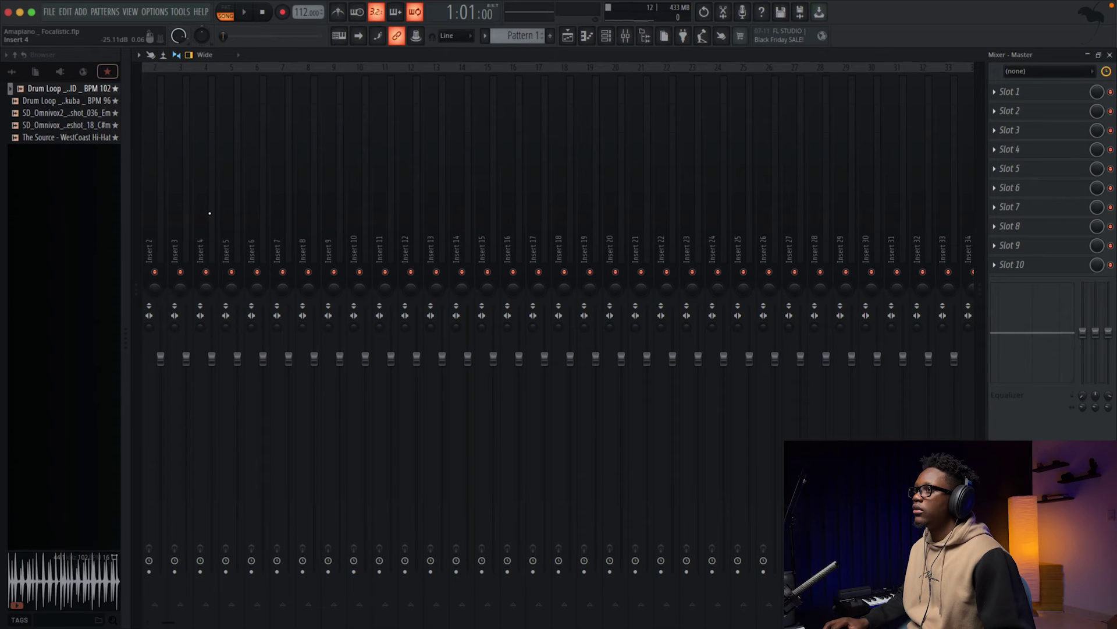
pyautogui.rightClick(159, 216)
pyautogui.moveTo(274, 197)
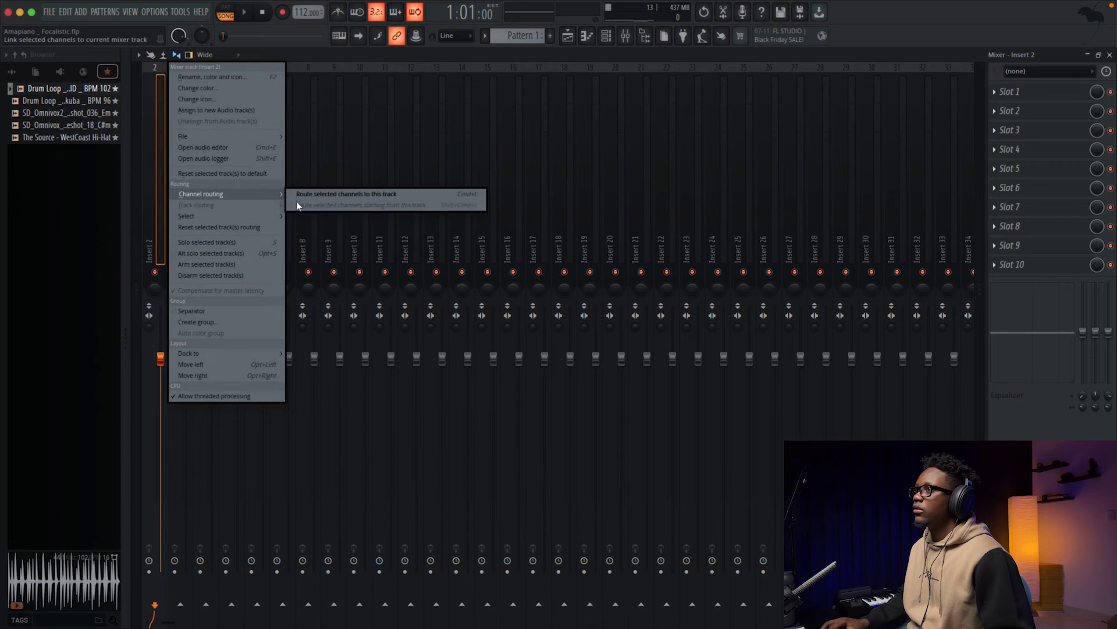
pyautogui.click(341, 195)
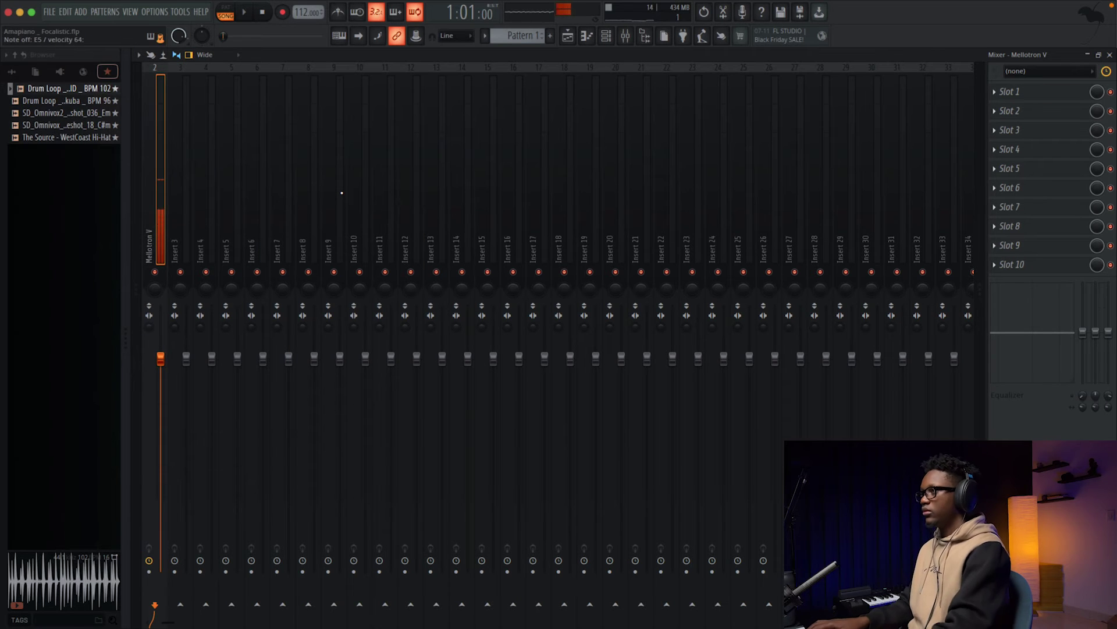
# - Load Fruity Reeverb 2 in the first effect slot of the Mellotron V mixer track
pyautogui.click(1021, 92)
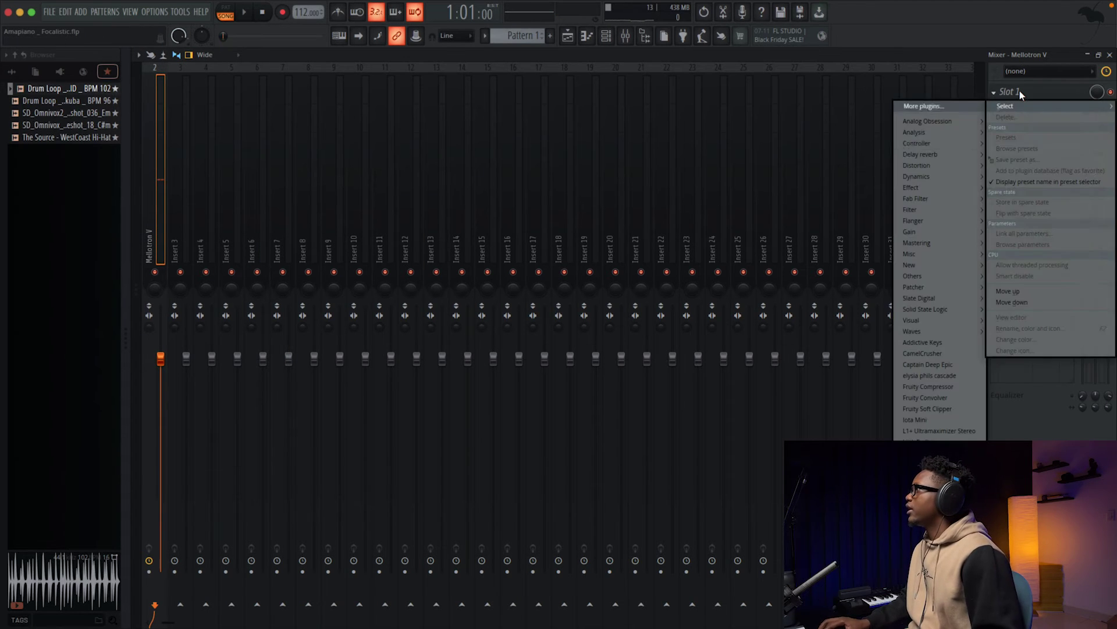
pyautogui.moveTo(916, 153)
pyautogui.click(871, 201)
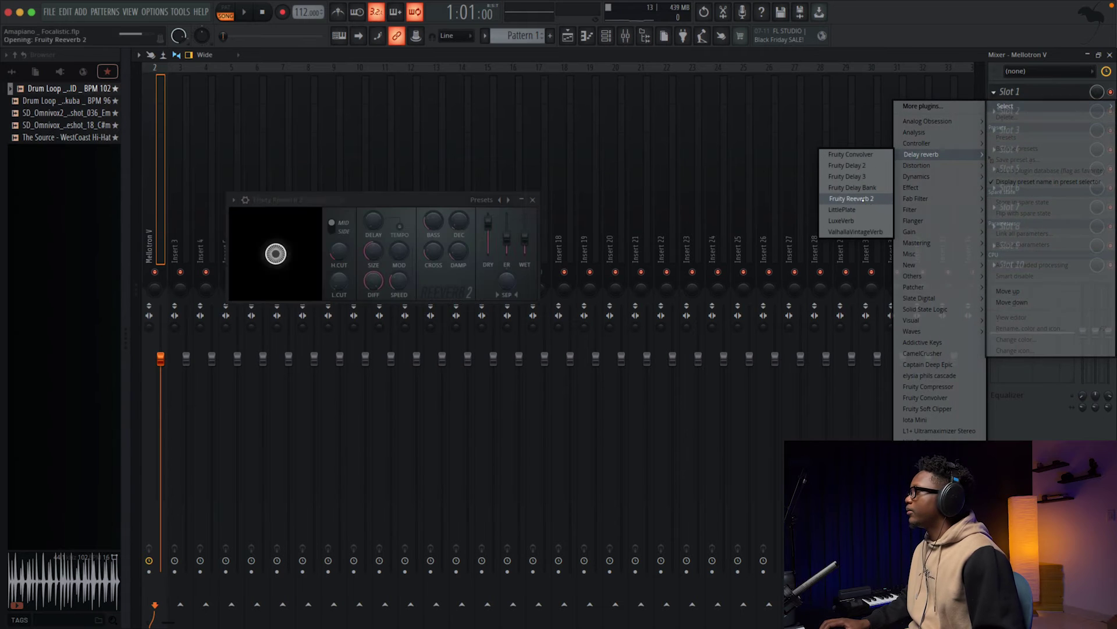
# - Record a short Mellotron V melody in the first bar over the playing beat
pyautogui.press('space')
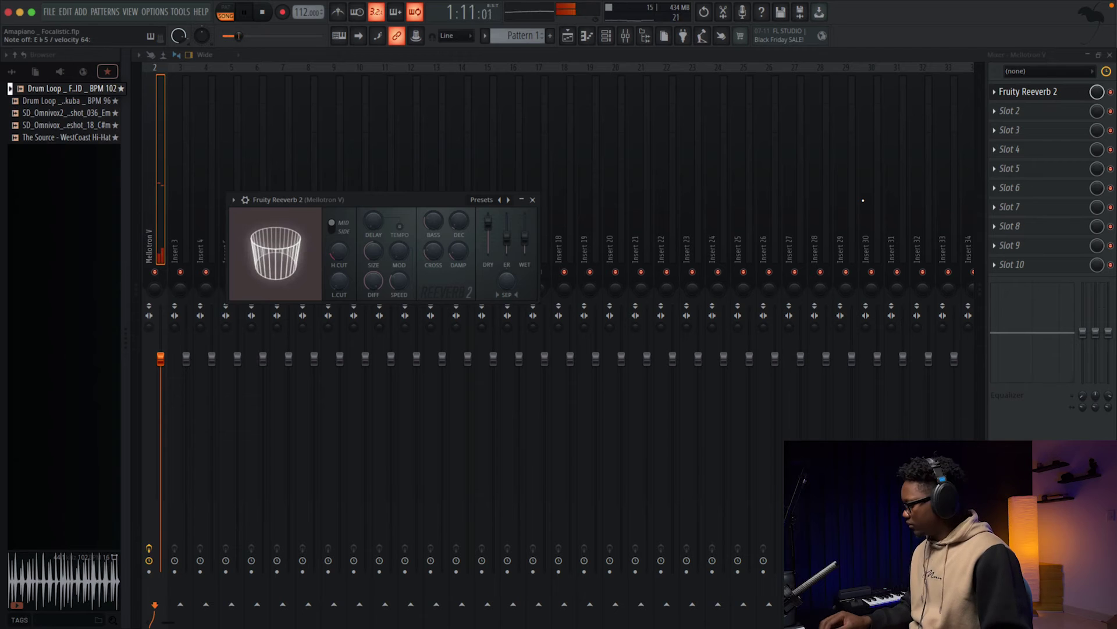
pyautogui.press('space')
pyautogui.press('space')
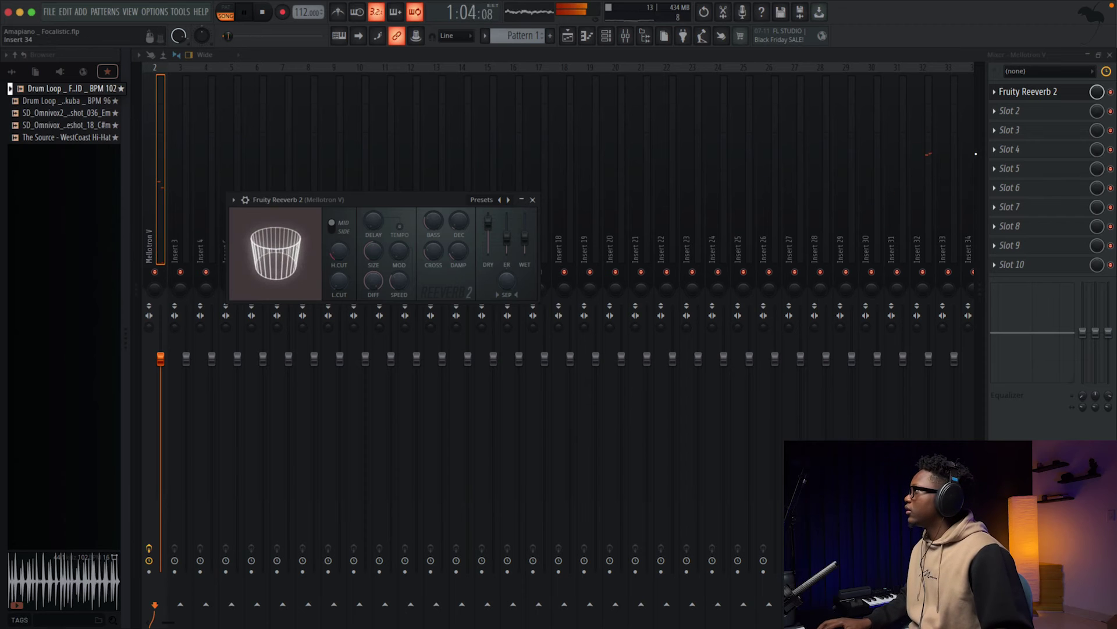
# - Add Fruity Delay 3 to the second effect slot of the Mellotron V track and return to the channel rack
pyautogui.click(997, 110)
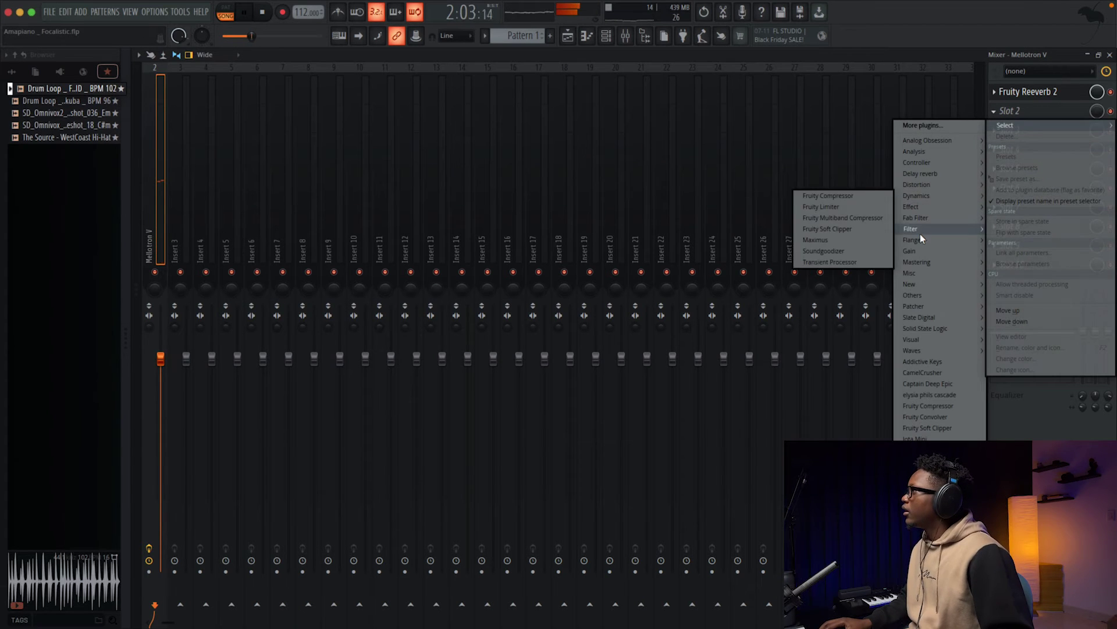
pyautogui.moveTo(923, 172)
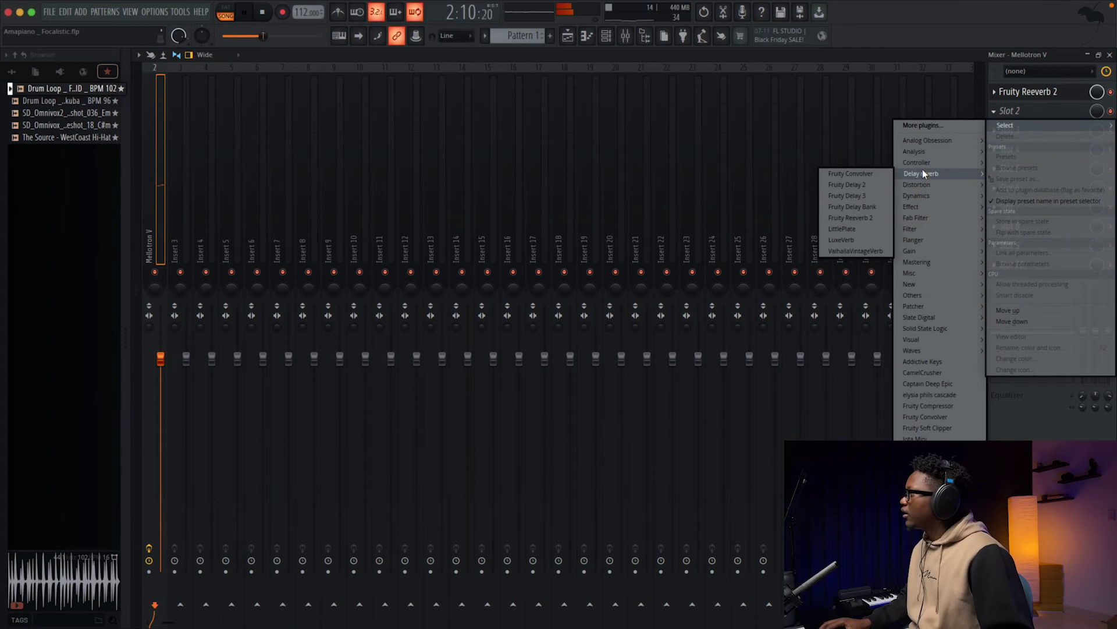
pyautogui.click(866, 196)
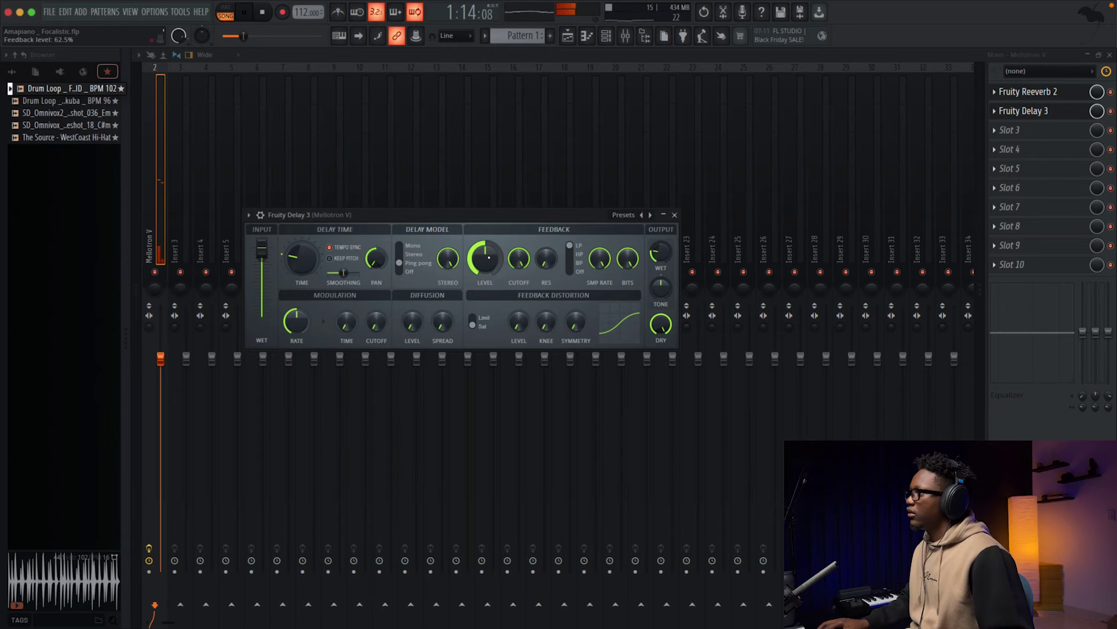
pyautogui.click(674, 216)
pyautogui.press('F9')
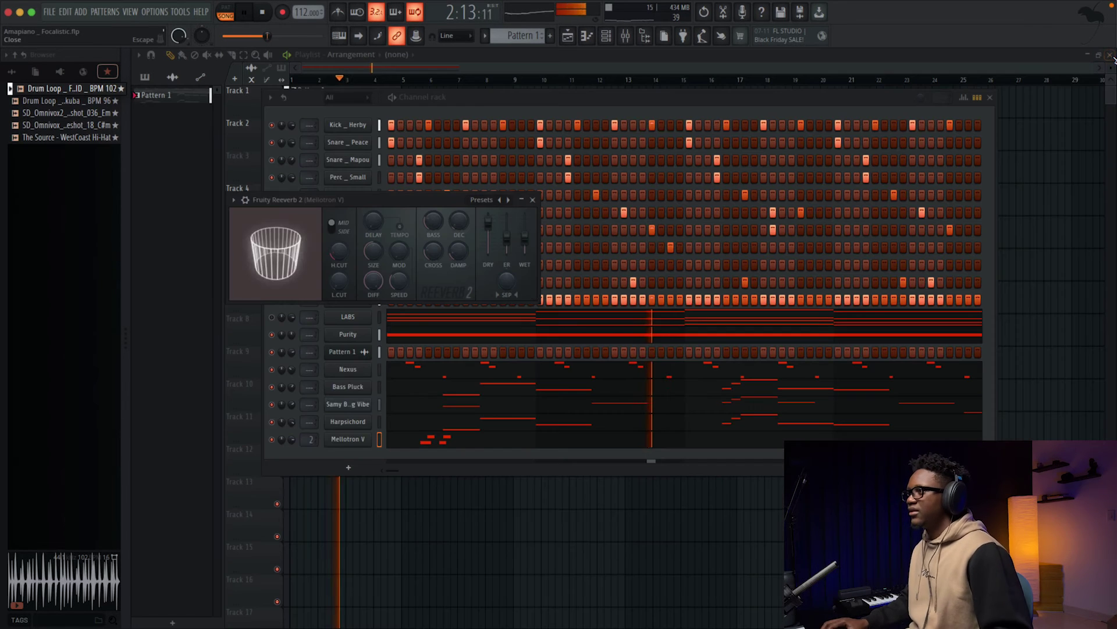
# - Add a Muted Keytar channel below Mellotron V and record a short melody in bars 1 and 3
pyautogui.click(308, 458)
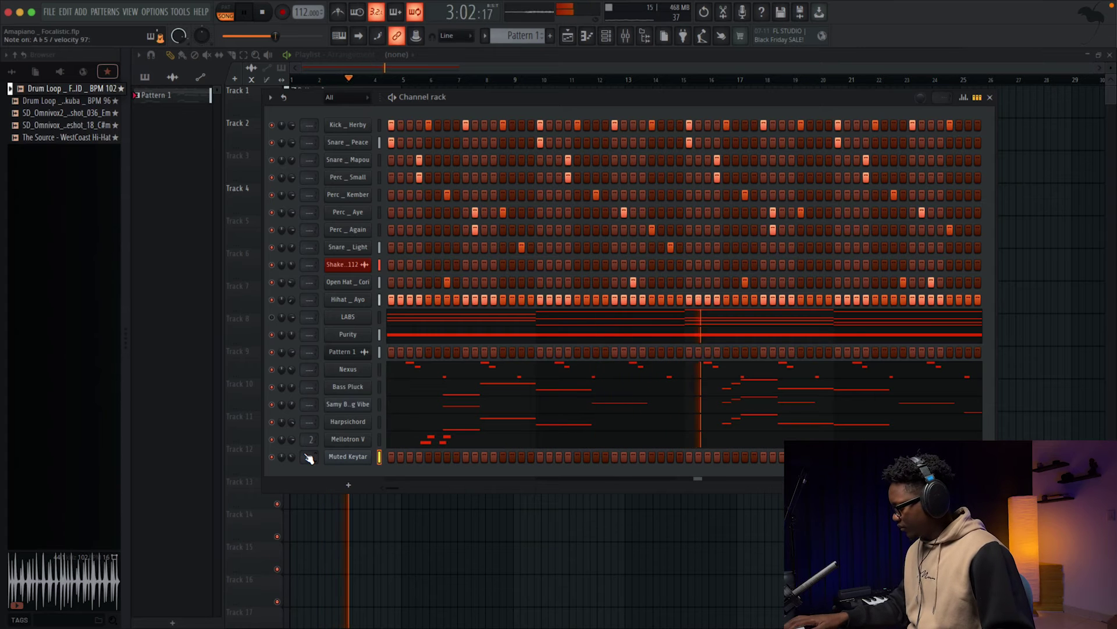
pyautogui.press('space')
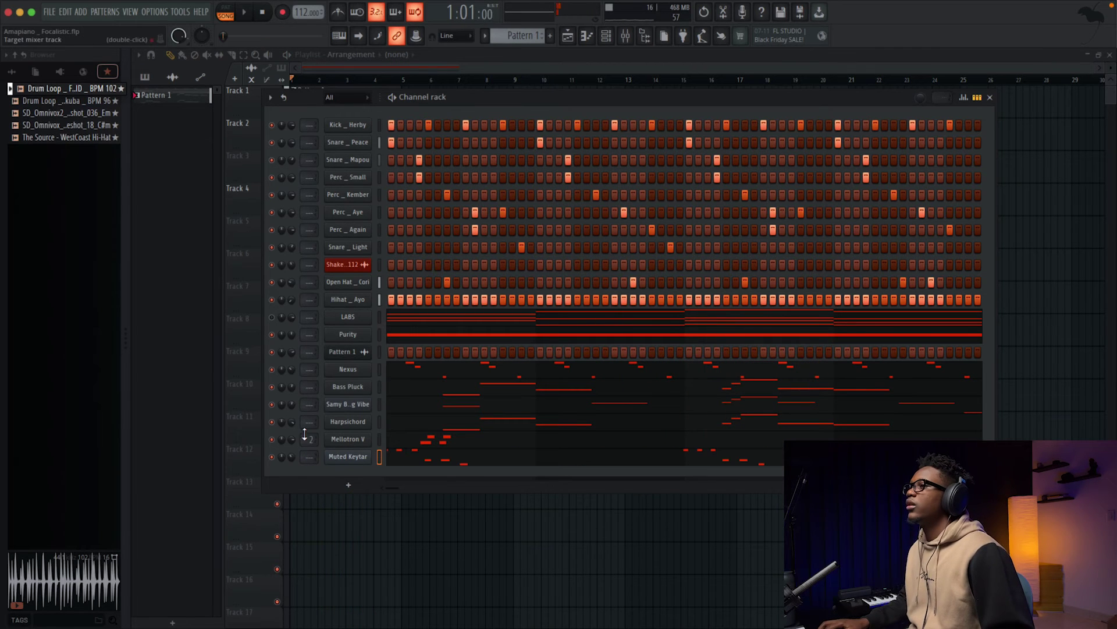
# - Nudge the second and third A♭5 notes in bar 1 of the Muted Keytar slightly later and play the pattern
pyautogui.click(408, 459)
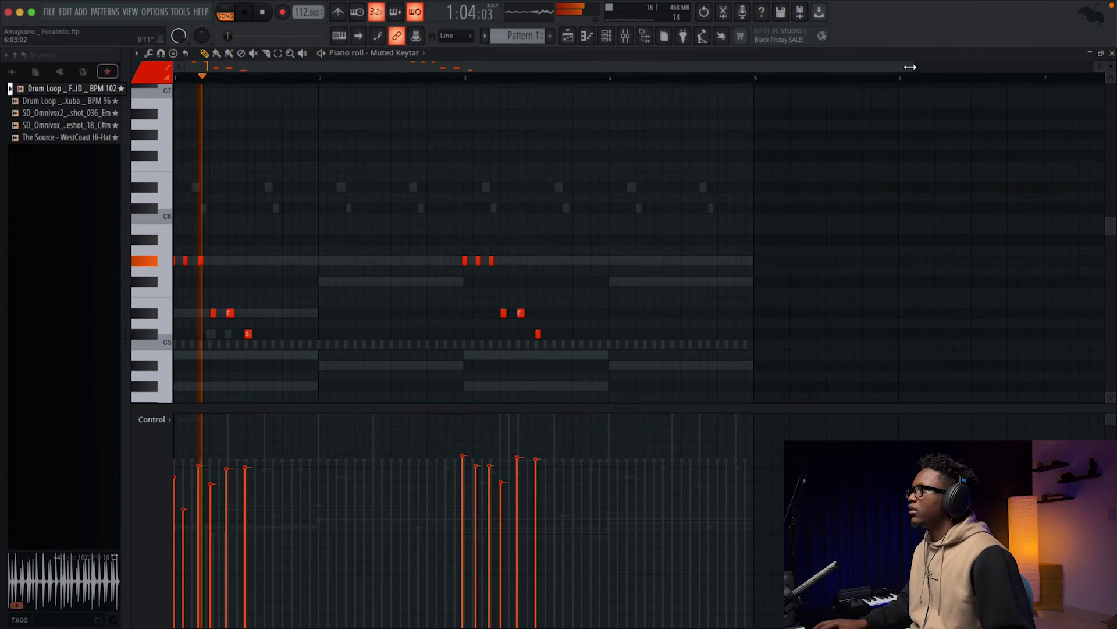
pyautogui.moveTo(911, 67); pyautogui.dragTo(419, 250)
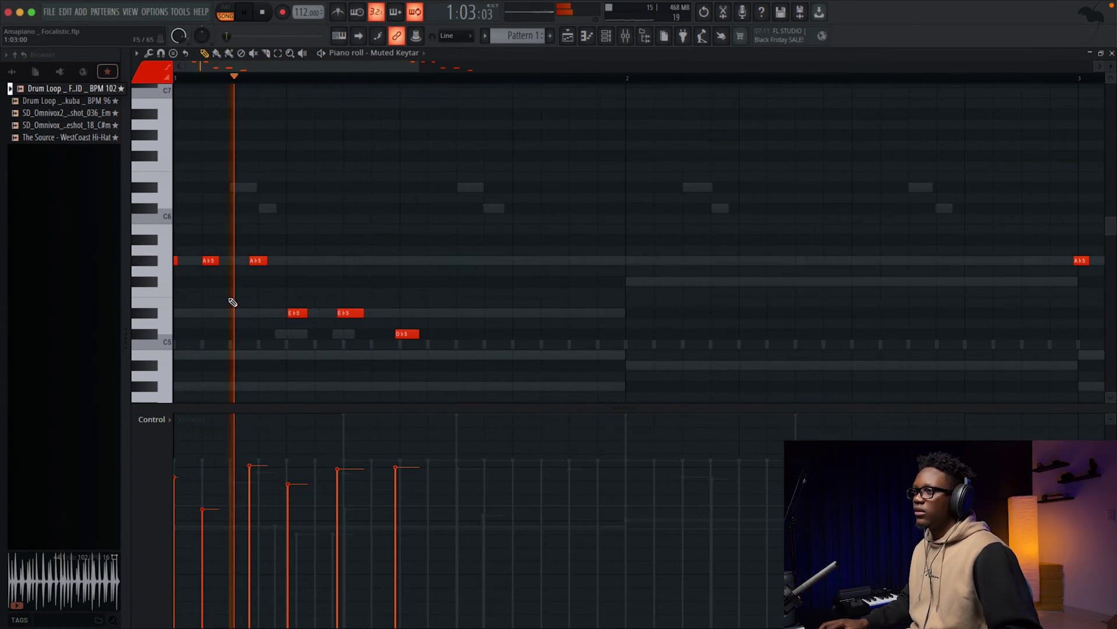
pyautogui.press('space')
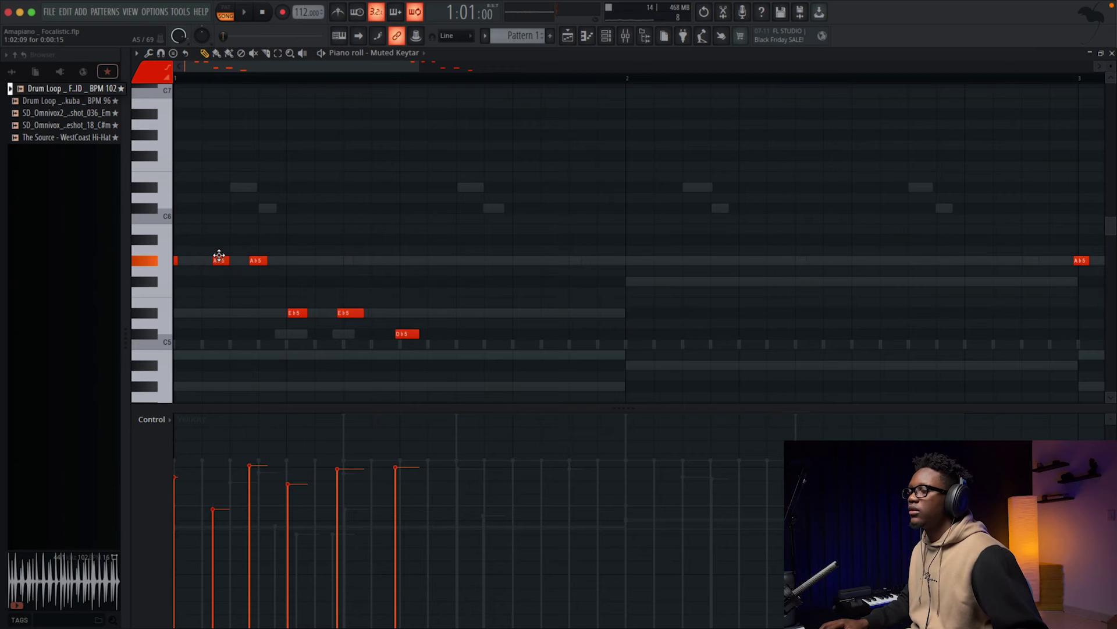
pyautogui.moveTo(252, 262); pyautogui.dragTo(262, 259)
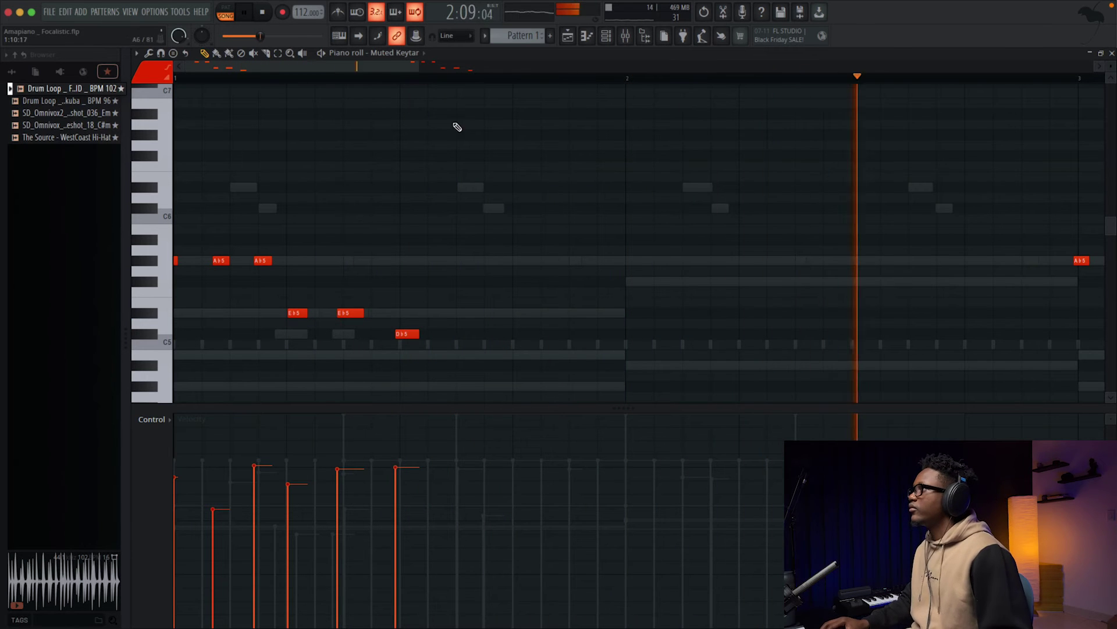
pyautogui.moveTo(425, 74); pyautogui.dragTo(673, 102)
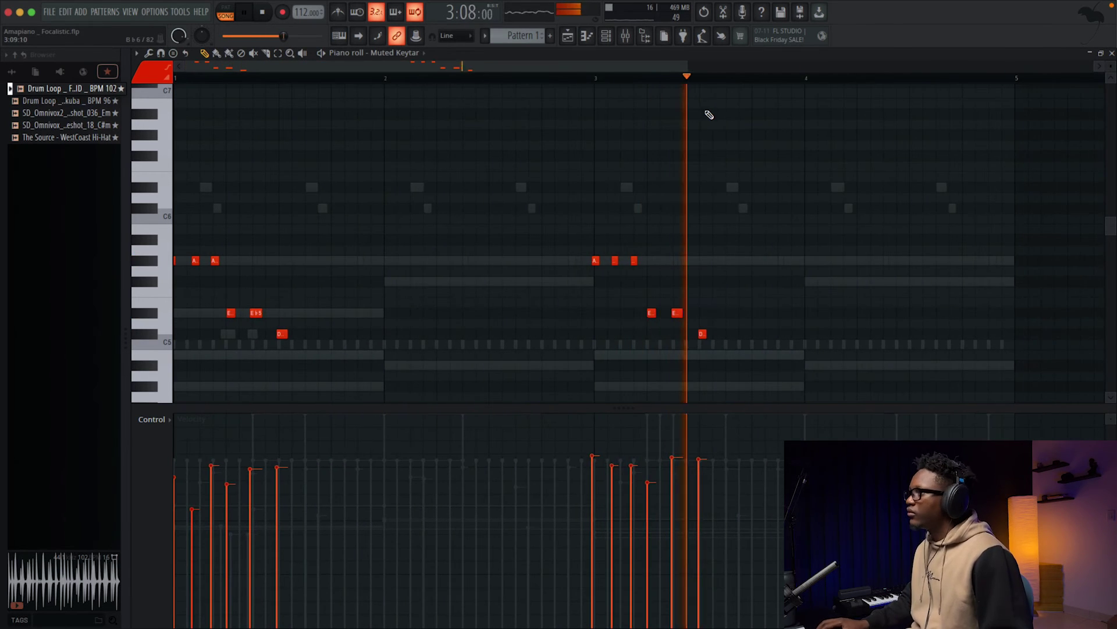
# - Close the Muted Keytar piano roll and the channel rack, and play the four-bar arrangement in the playlist
pyautogui.click(1112, 53)
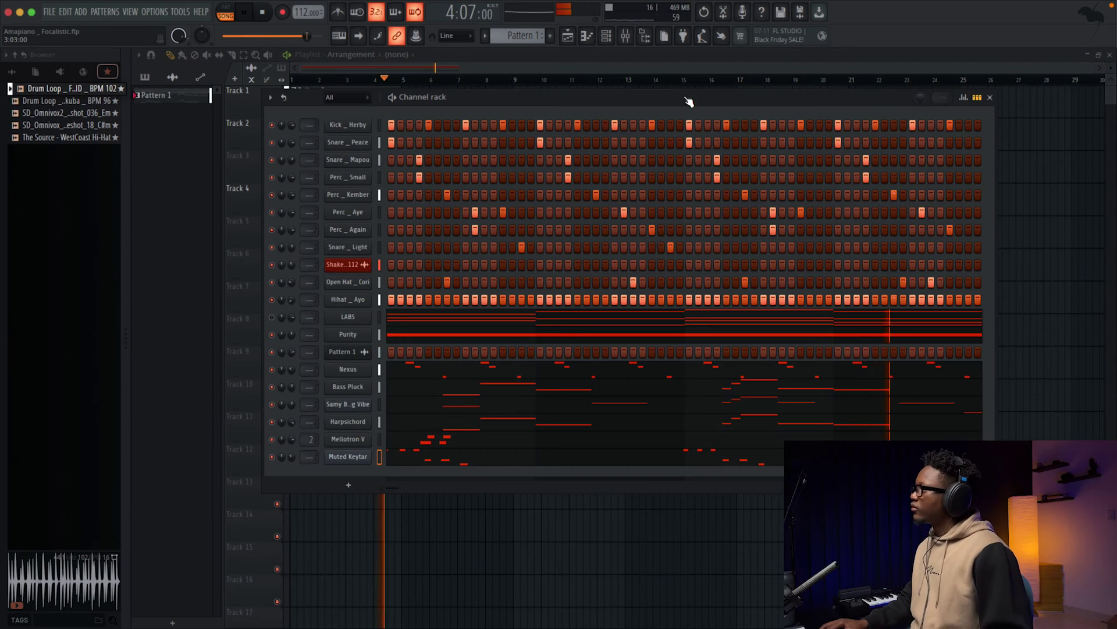
pyautogui.press('F6')
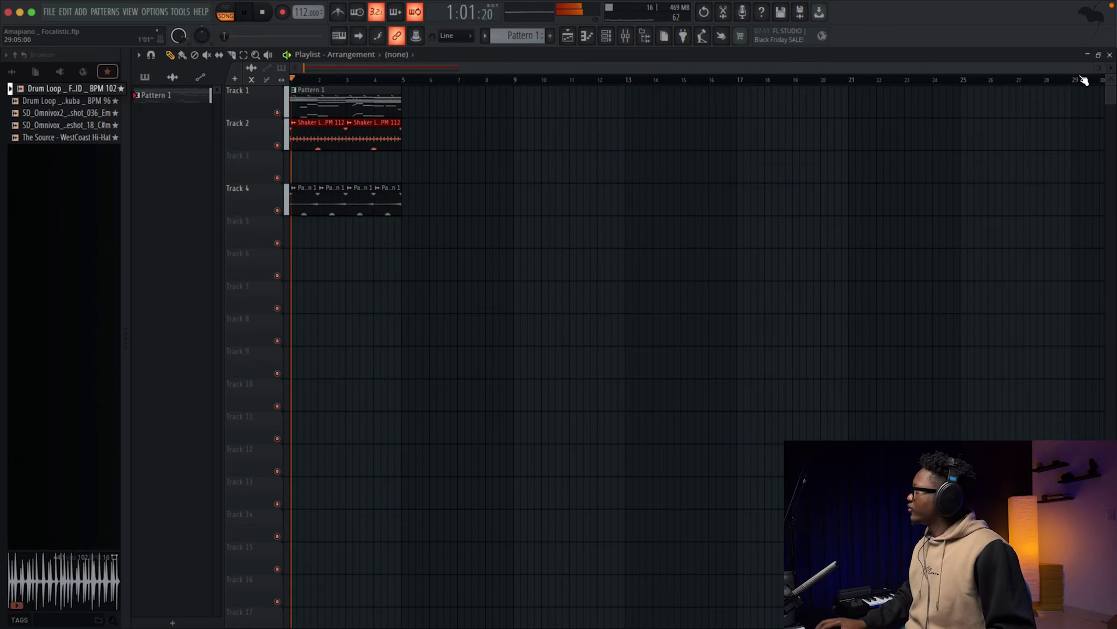
pyautogui.scroll(5, 846, 107)
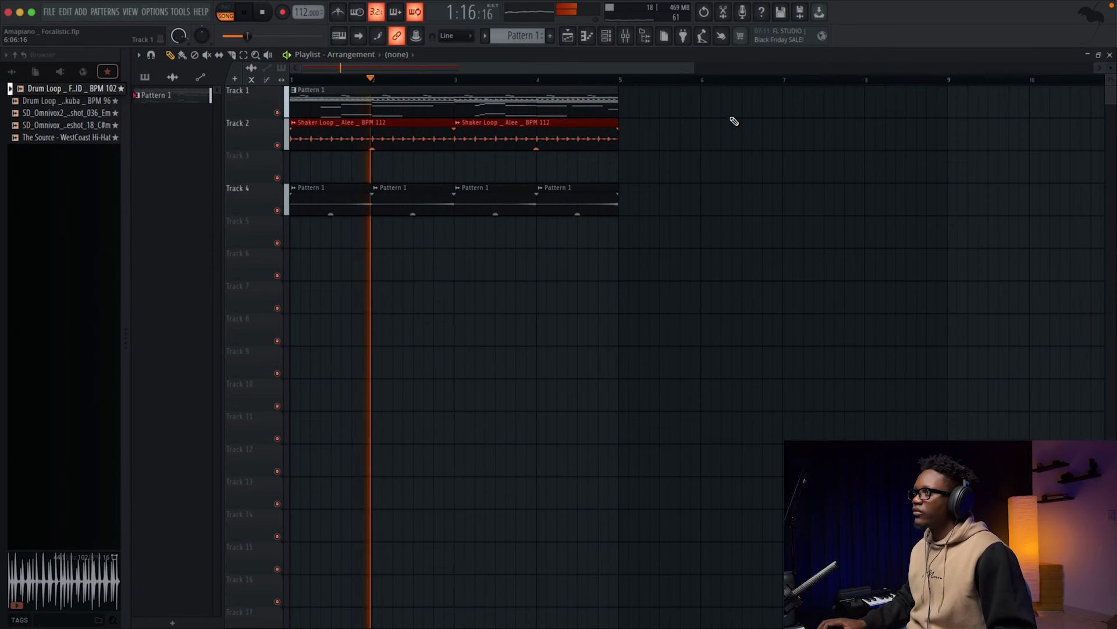
pyautogui.press('space')
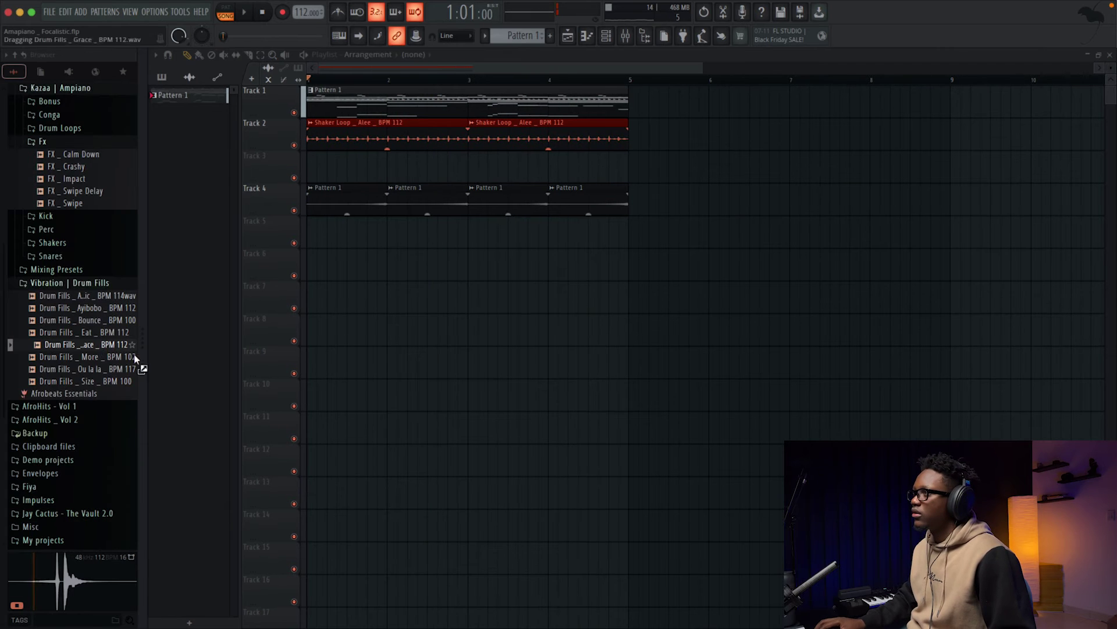
# - Place the Drum Fills _ Grace _ BPM 112 sample on Track 5 at bar 4 and move its tail past bar 5 to bar 1
pyautogui.moveTo(137, 365); pyautogui.dragTo(614, 237)
pyautogui.press('space')
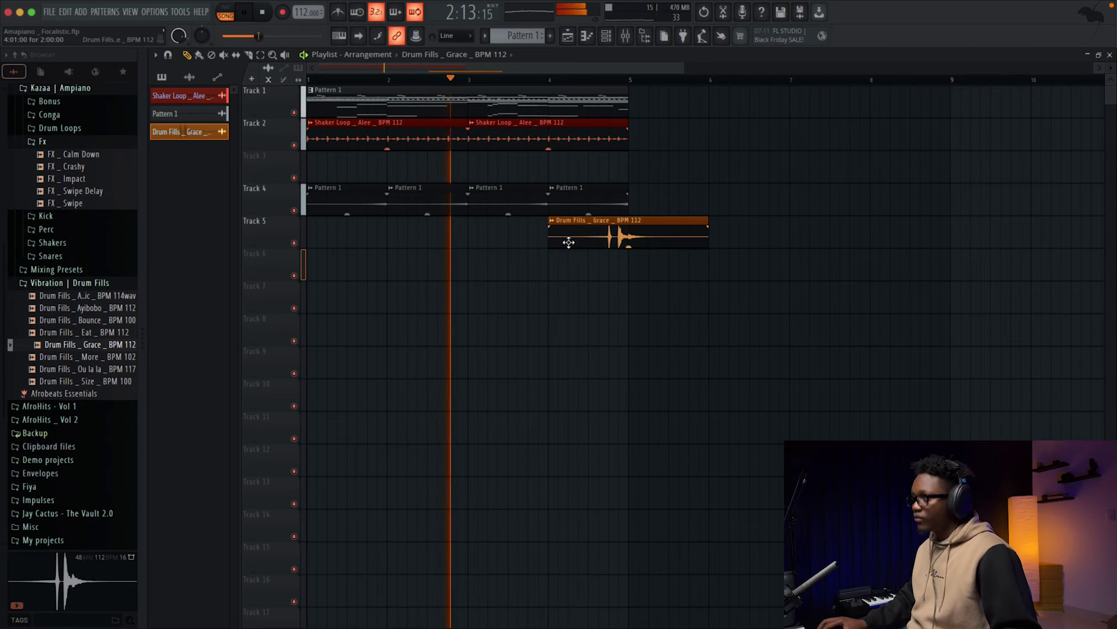
pyautogui.click(633, 229)
pyautogui.moveTo(644, 228); pyautogui.dragTo(319, 228)
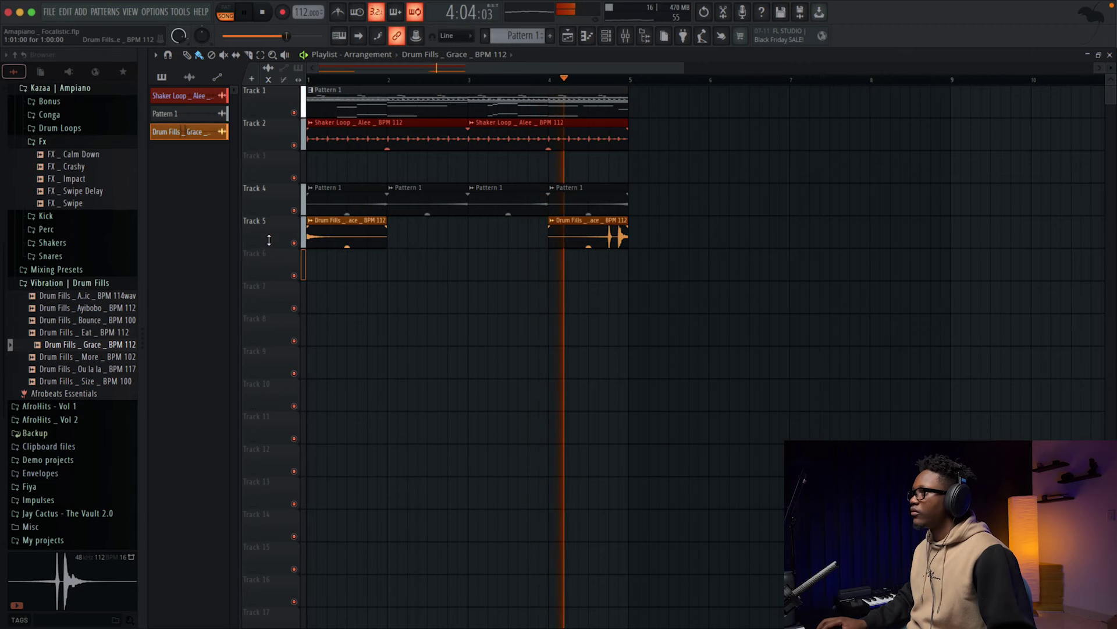
# - Lower the Drum Fills _ Grace channel volume to 47% and listen to the loop
pyautogui.doubleClick(552, 217)
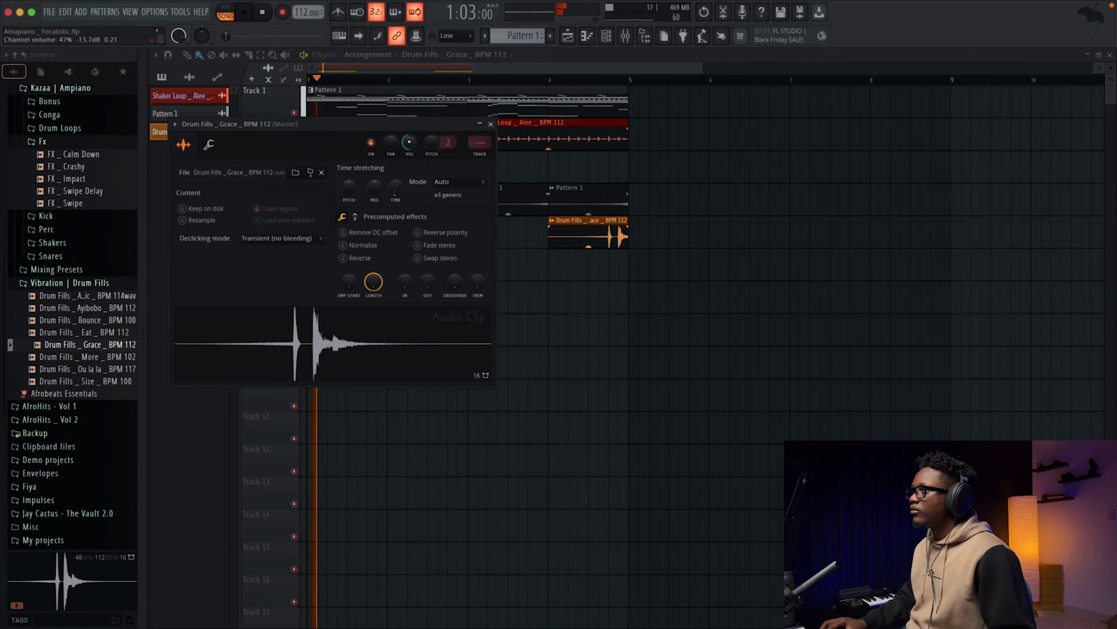
pyautogui.press('Escape')
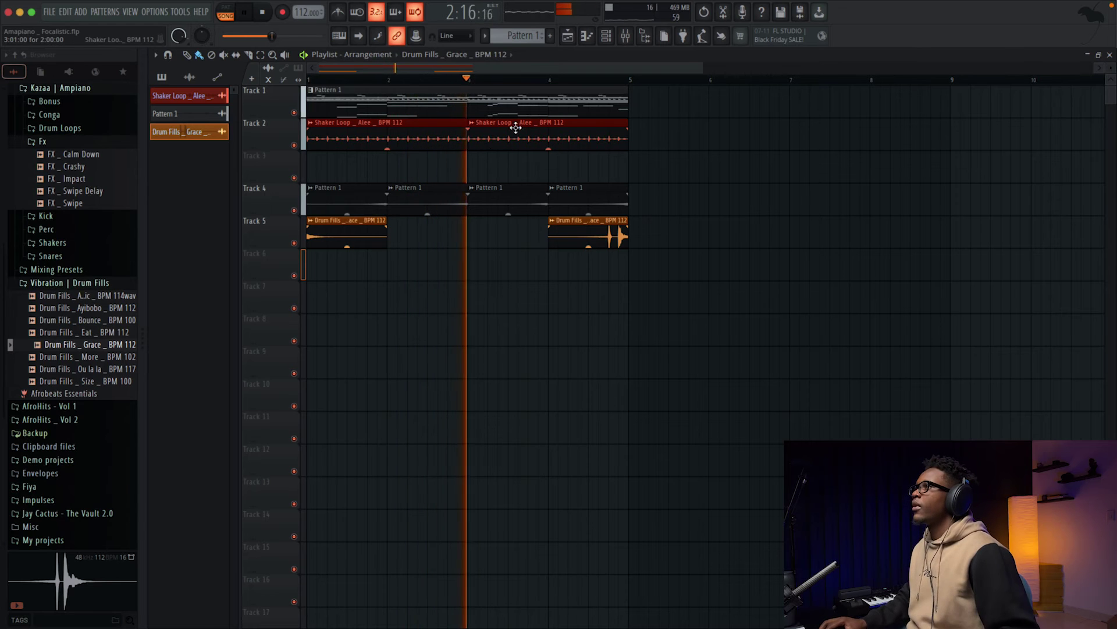
pyautogui.press('space')
# - Load SSL Fusion Vintage Drive into the third effect slot of the Master mixer track
pyautogui.click(626, 36)
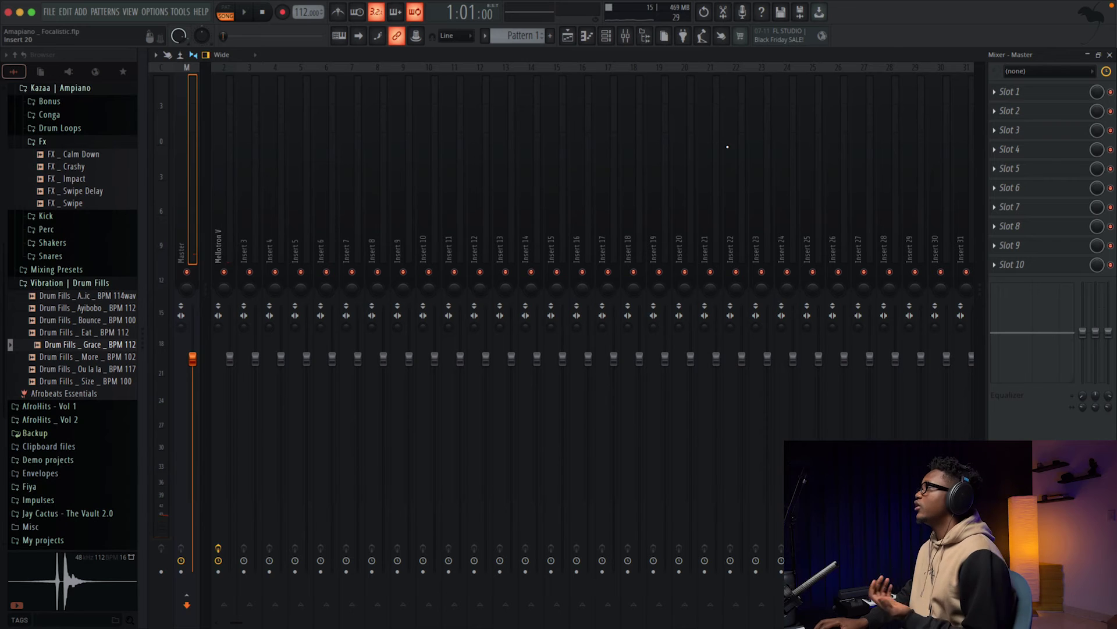
pyautogui.click(995, 138)
pyautogui.moveTo(932, 347)
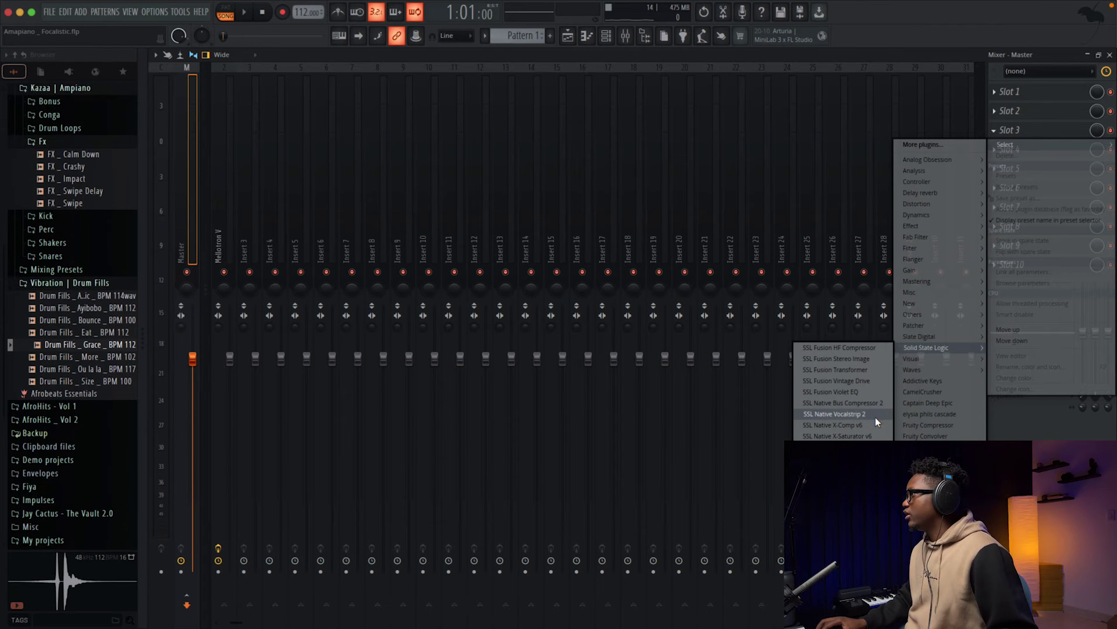
pyautogui.click(854, 381)
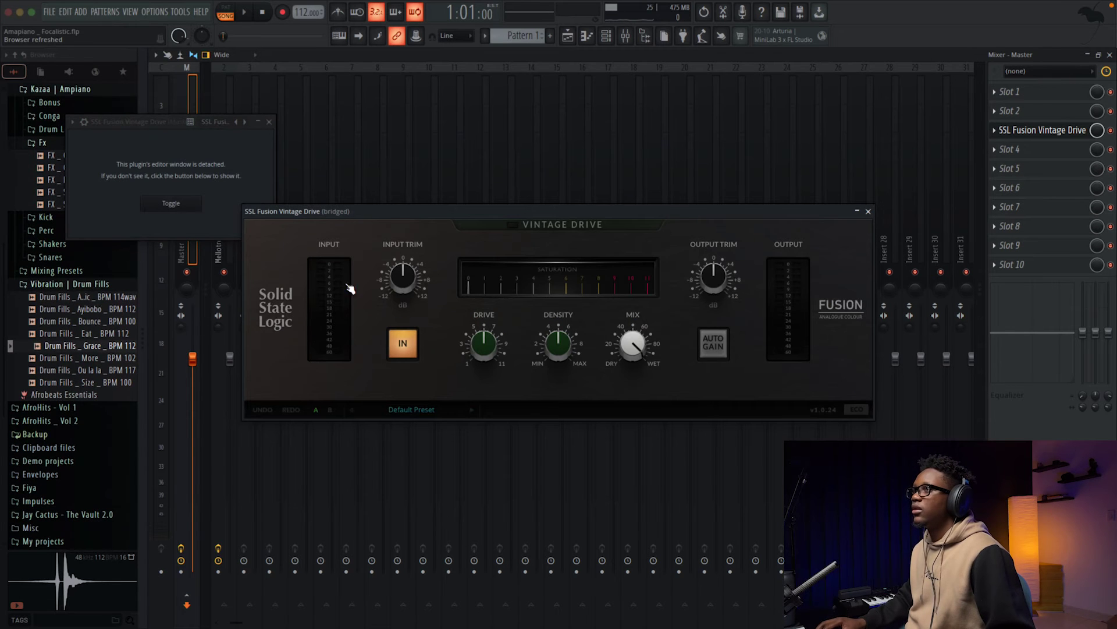
# - With the song playing, set the Vintage Drive's drive to 7.9 and lower its mix, and close the plugin
pyautogui.press('space')
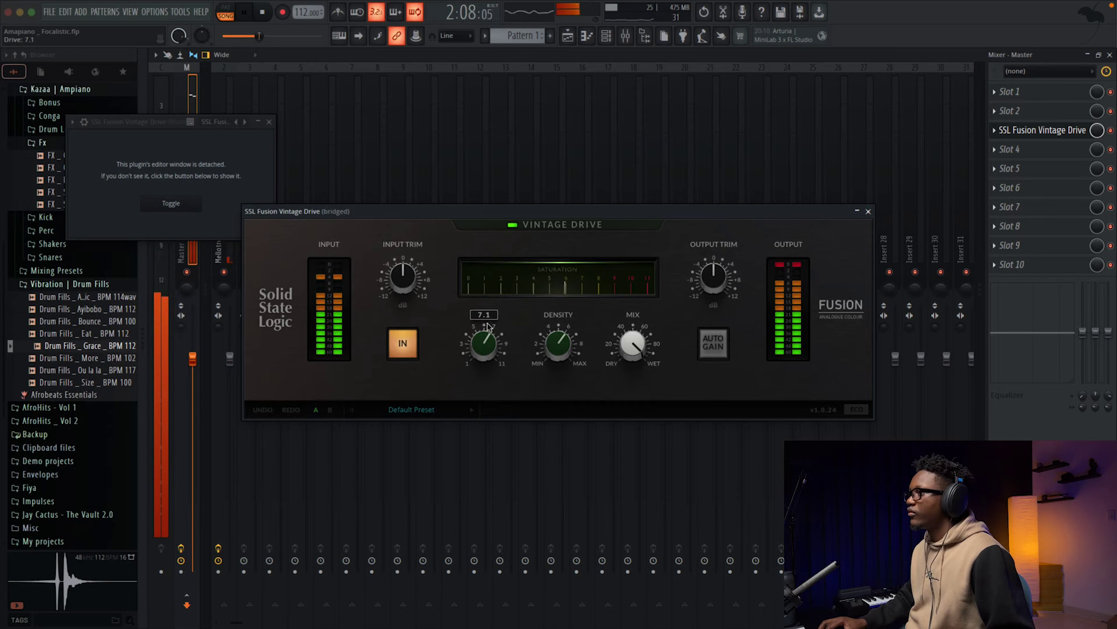
pyautogui.moveTo(488, 327); pyautogui.dragTo(504, 331)
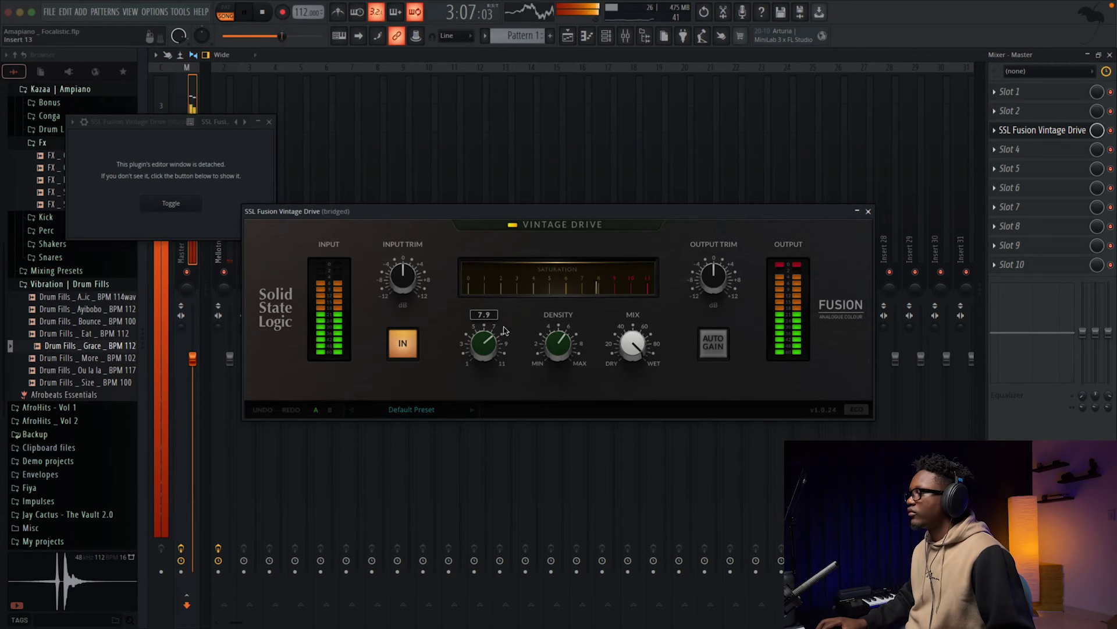
pyautogui.moveTo(646, 337)
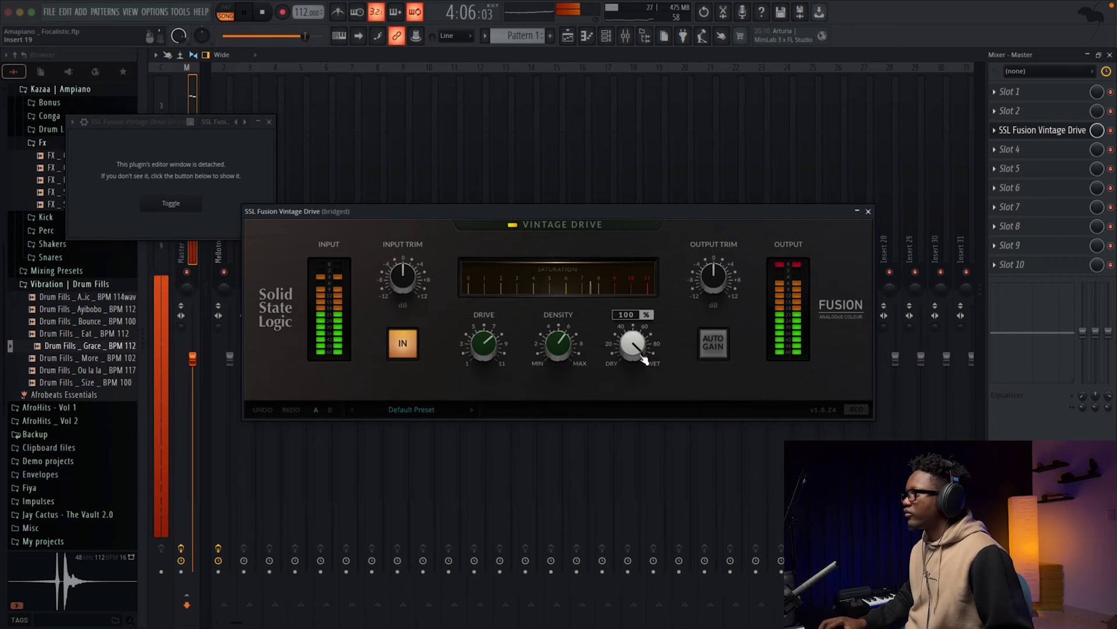
pyautogui.moveTo(616, 354); pyautogui.dragTo(630, 400)
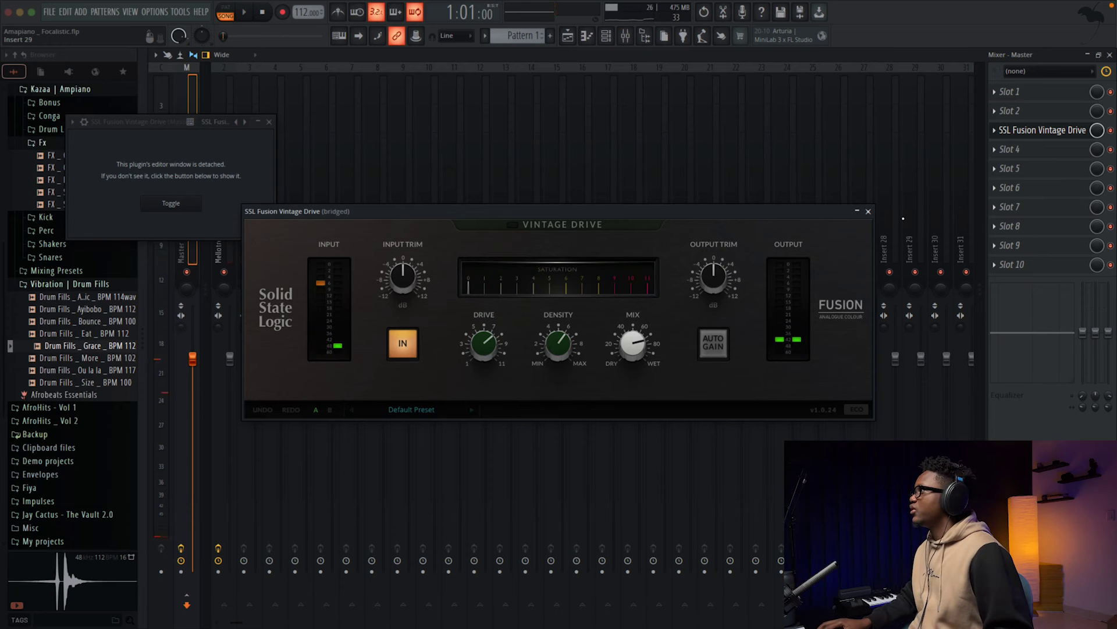
pyautogui.click(868, 212)
# - Load SSL Fusion HF Compressor into the Master's fourth effect slot and close the leftover Vintage Drive window
pyautogui.click(995, 151)
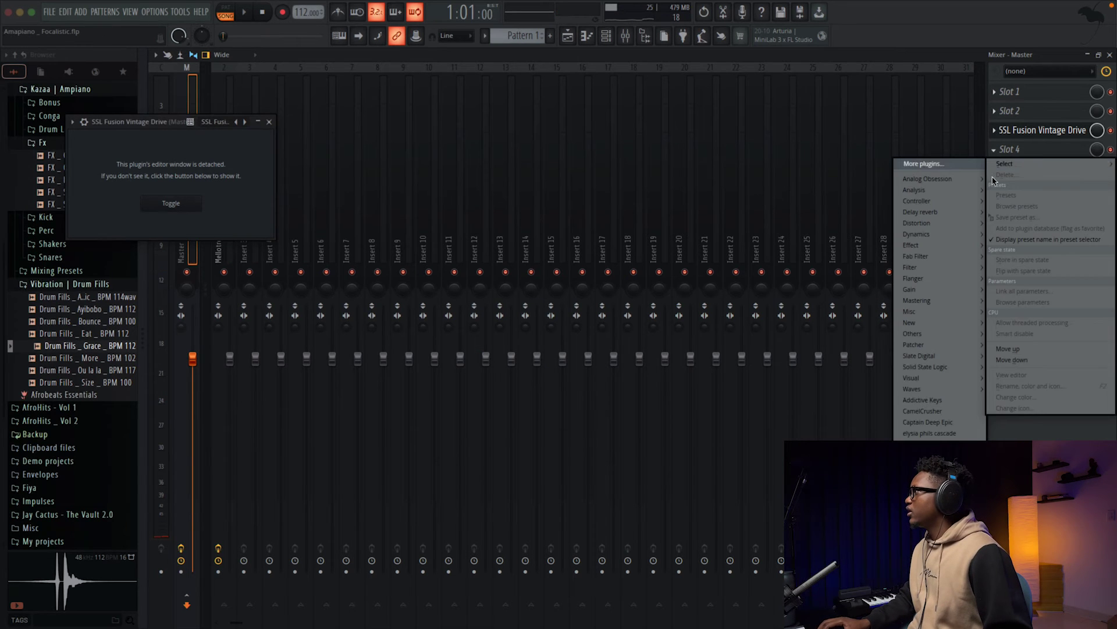
pyautogui.moveTo(941, 232)
pyautogui.moveTo(930, 368)
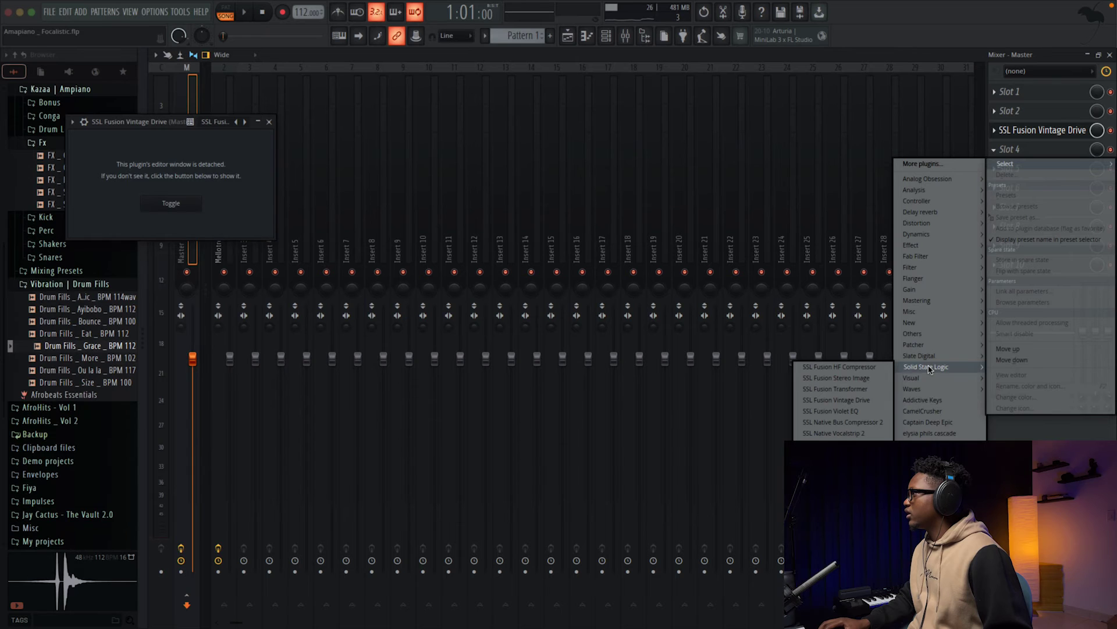
pyautogui.click(848, 368)
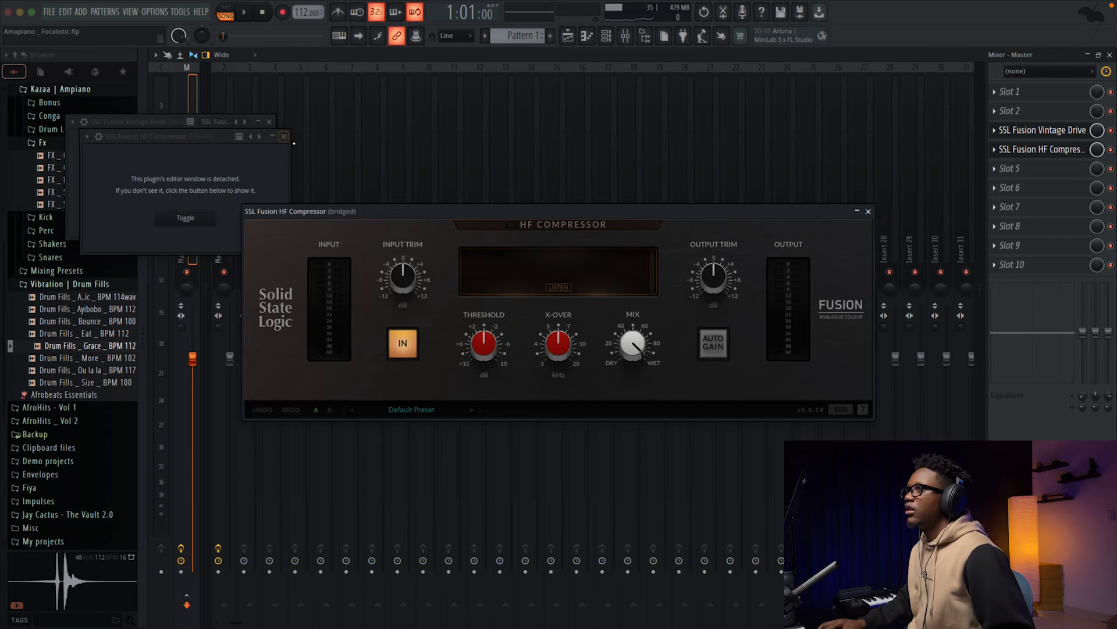
pyautogui.click(270, 122)
# - While listening to the processed highs, set the HF Compressor threshold to 1.7 dB, compare it with bypass and close the plugin
pyautogui.press('space')
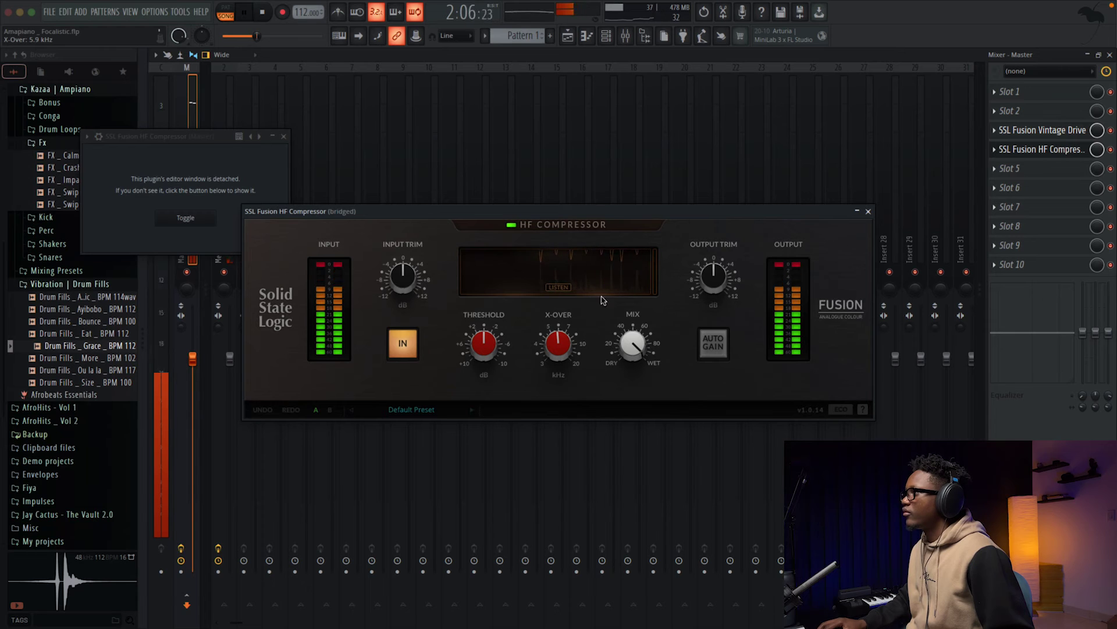
pyautogui.moveTo(482, 341)
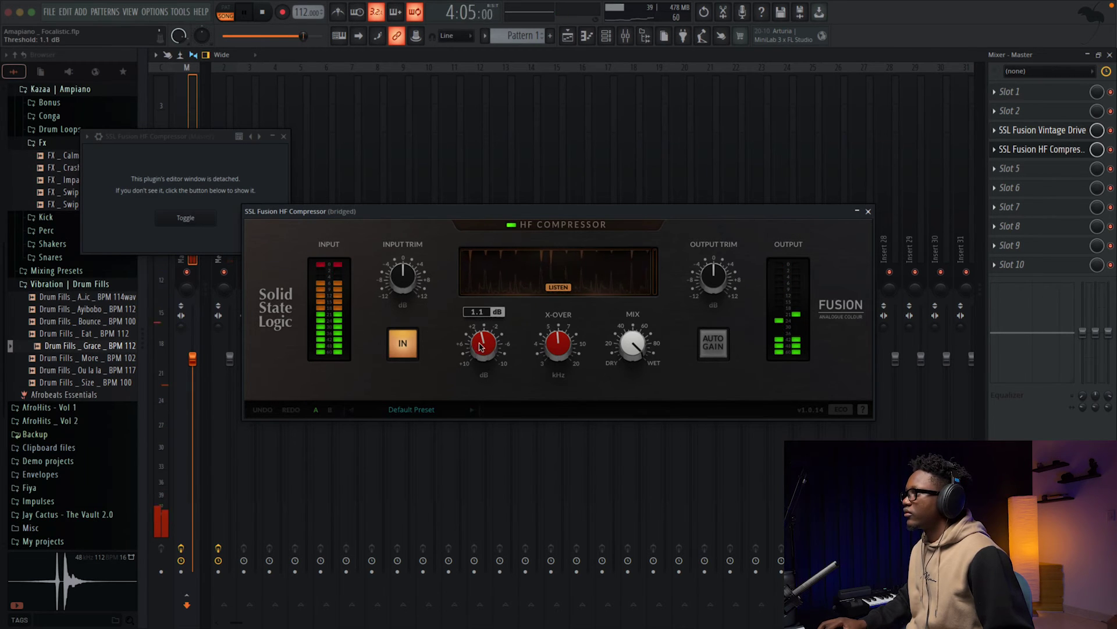
pyautogui.moveTo(488, 304); pyautogui.dragTo(493, 298)
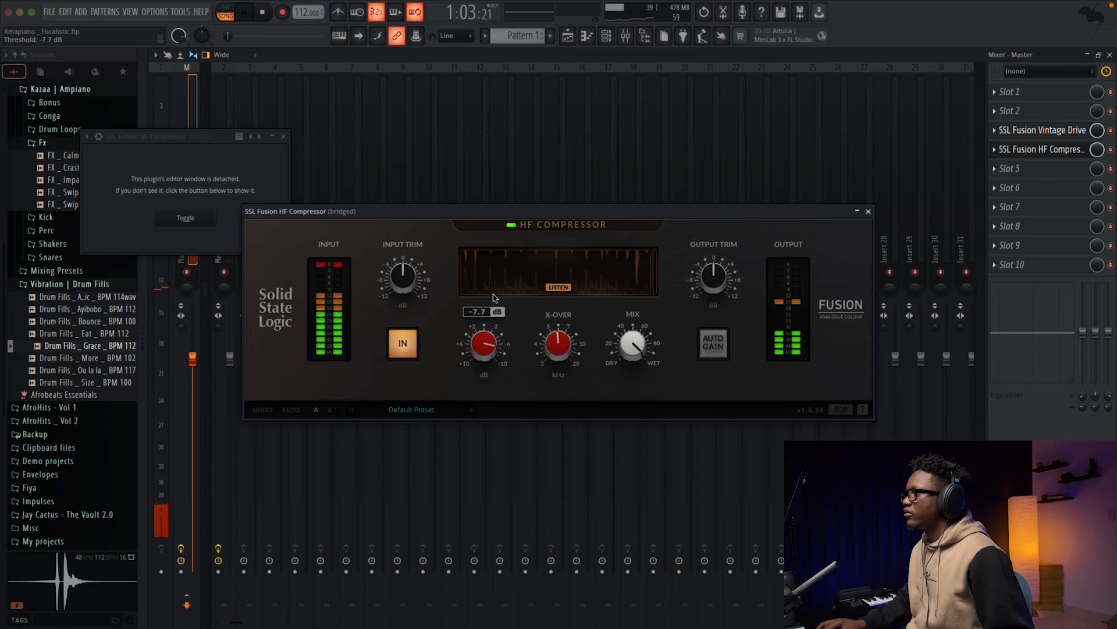
pyautogui.moveTo(480, 341); pyautogui.dragTo(476, 357)
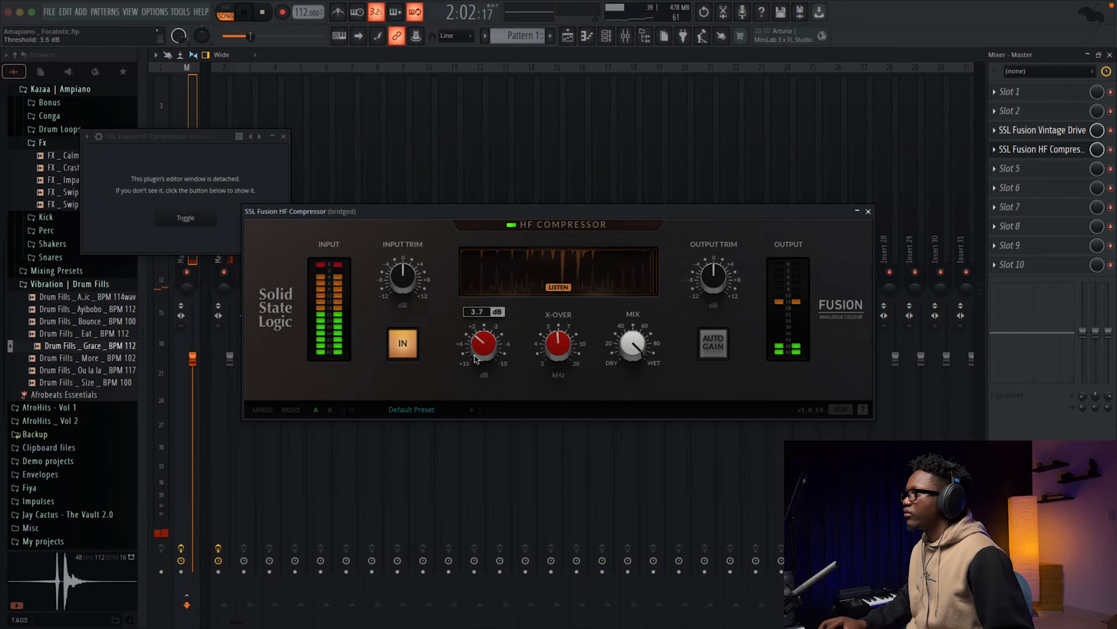
pyautogui.moveTo(476, 343); pyautogui.dragTo(476, 341)
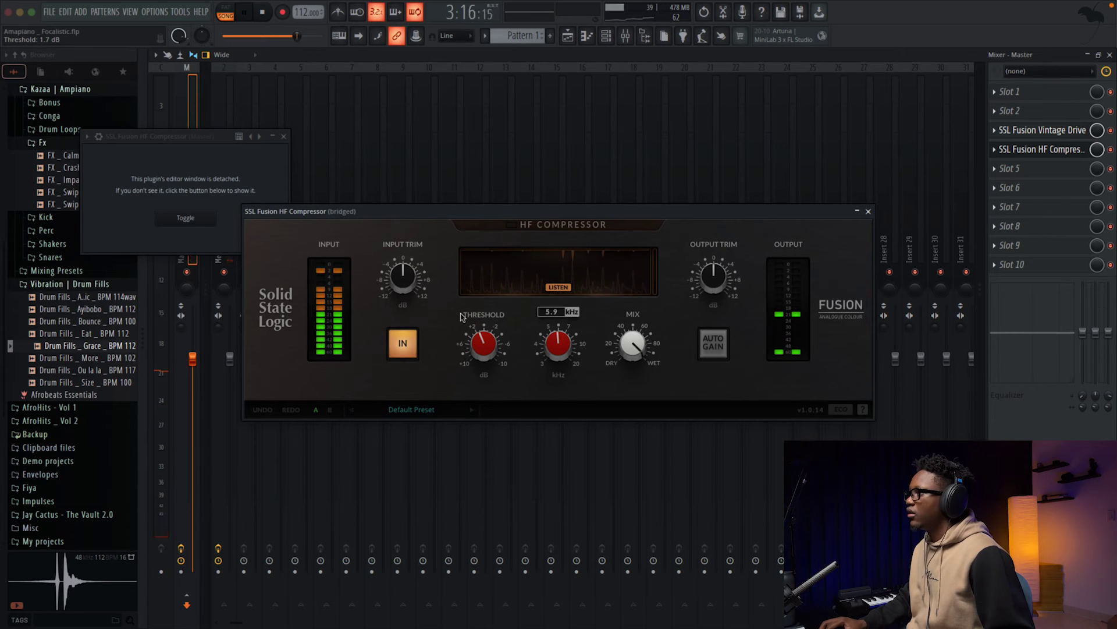
pyautogui.click(412, 340)
pyautogui.click(869, 211)
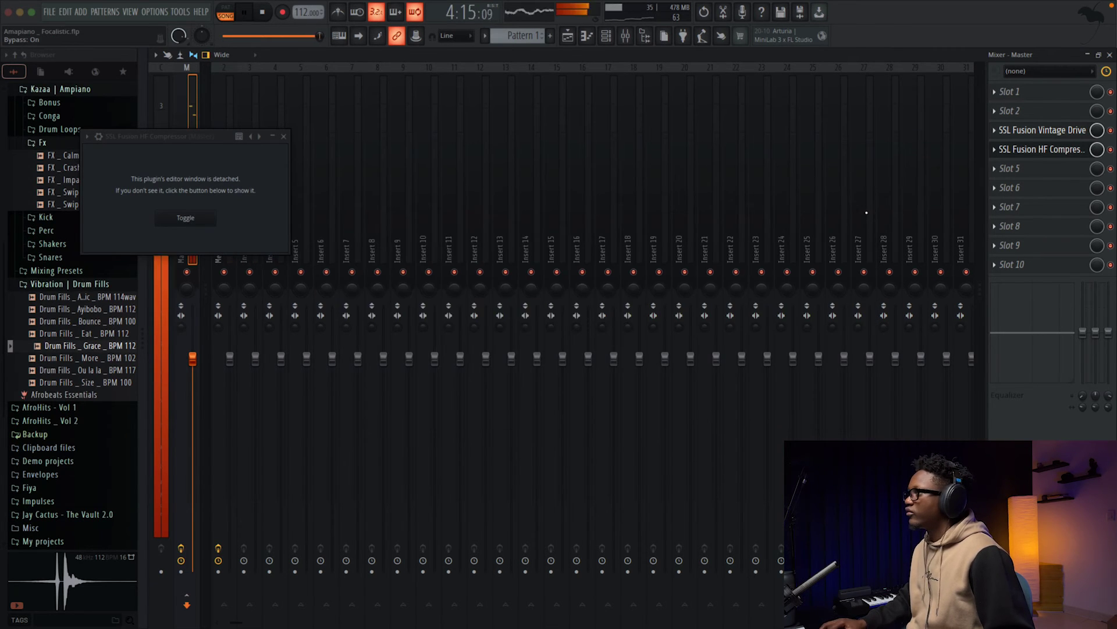
pyautogui.press('space')
# - Load SSL Fusion Stereo Image into the fifth effect slot of the Master track
pyautogui.click(994, 178)
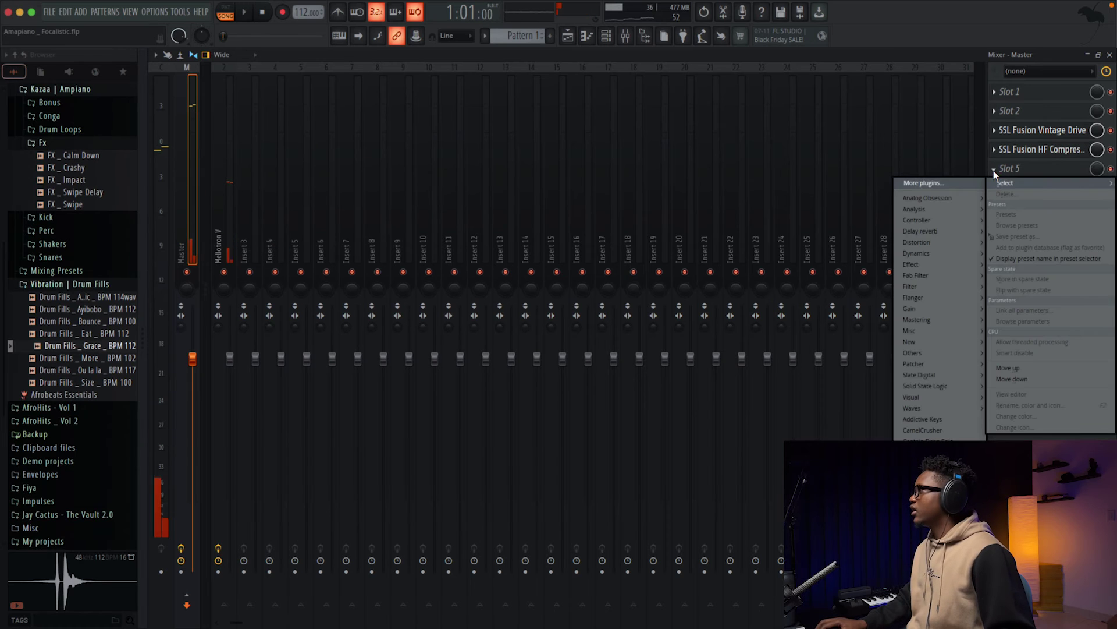
pyautogui.moveTo(935, 386)
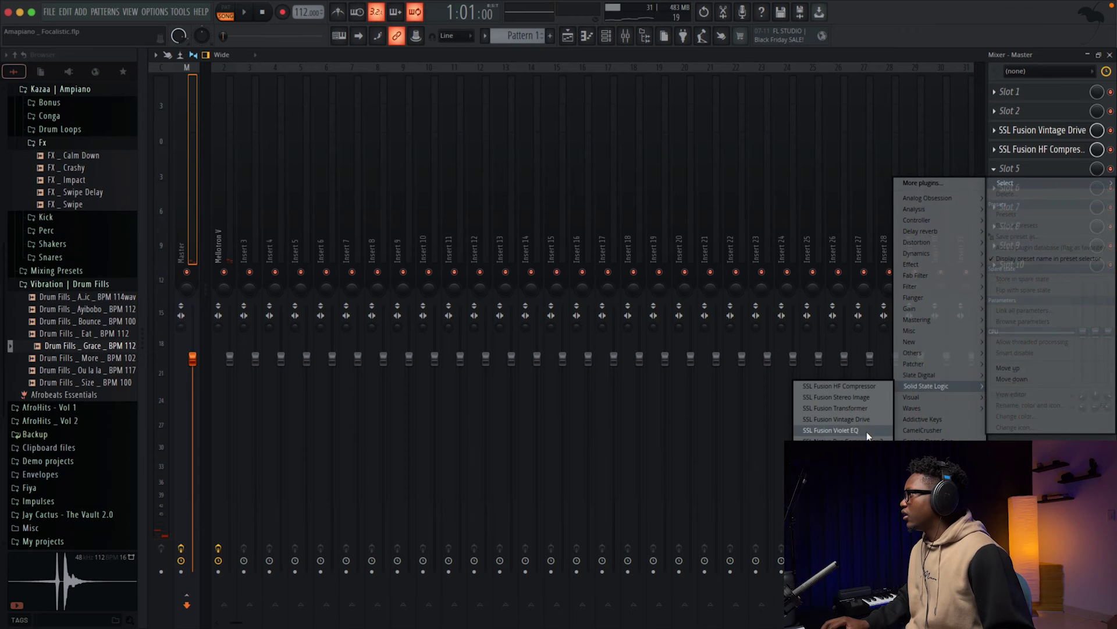
pyautogui.click(865, 399)
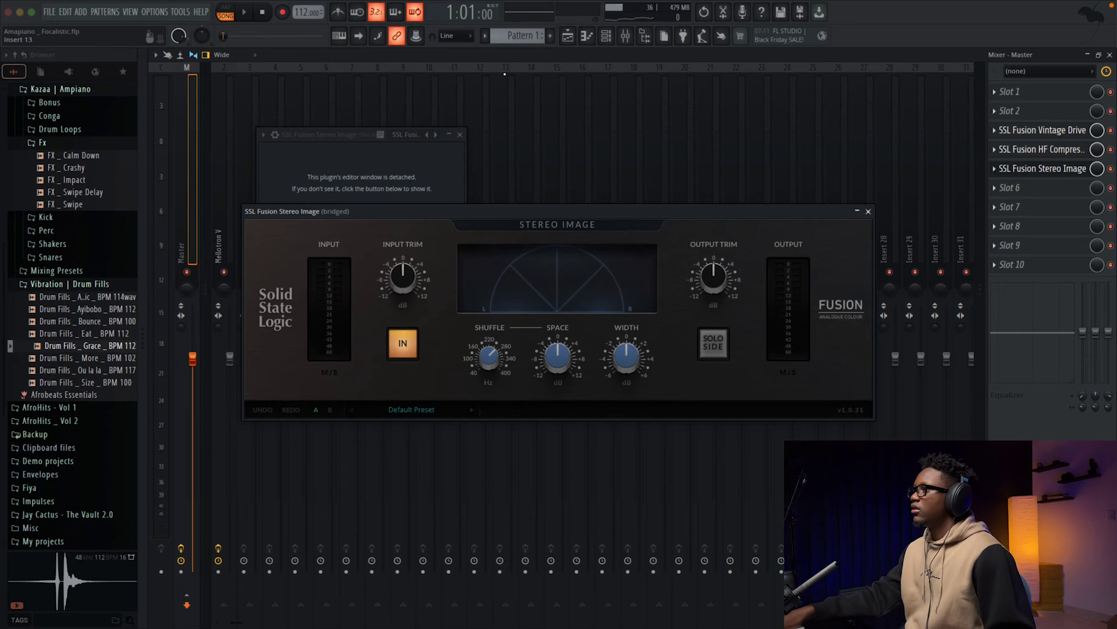
# - With the side signal soloed, set the Stereo Image's space to 3.1 dB and width to 1.9 dB, turn the solo off and close the plugin
pyautogui.press('space')
pyautogui.click(713, 343)
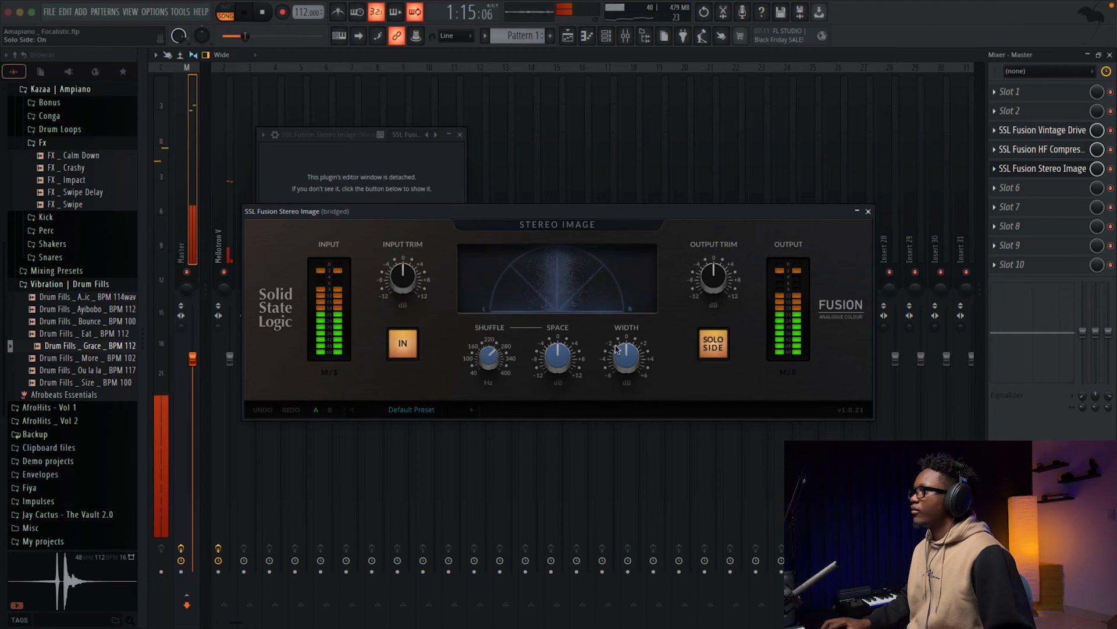
pyautogui.moveTo(558, 352); pyautogui.dragTo(555, 336)
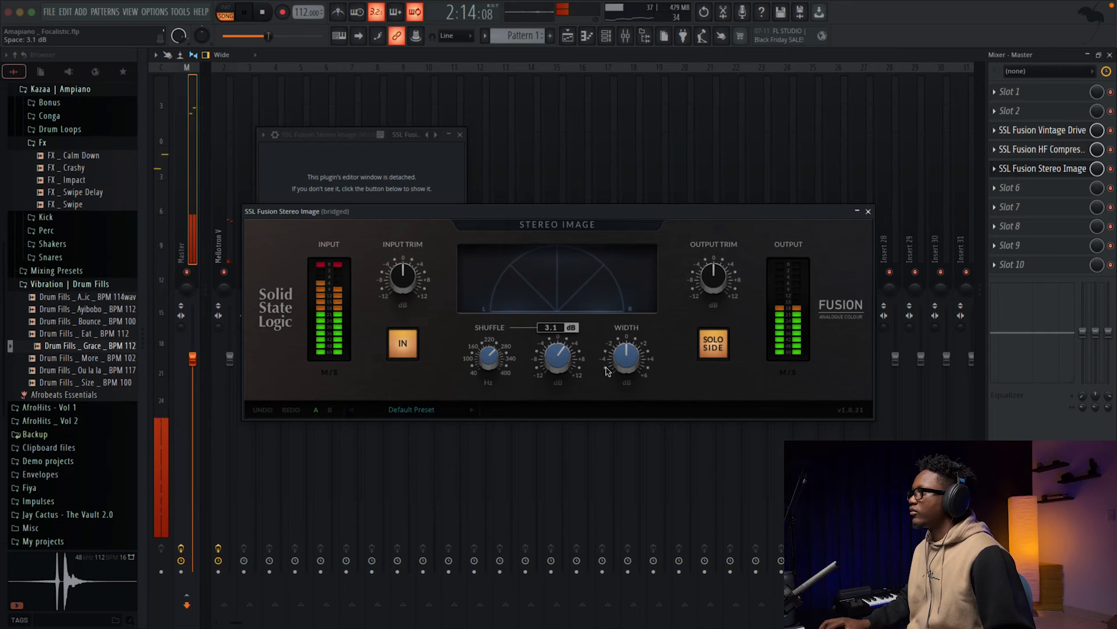
pyautogui.moveTo(625, 351); pyautogui.dragTo(625, 347)
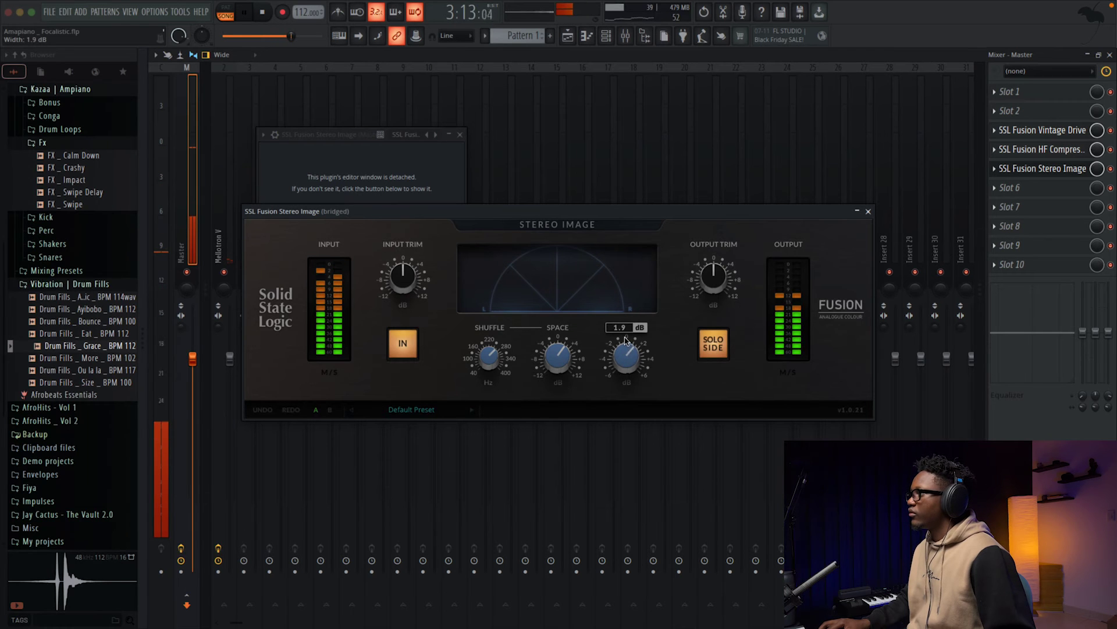
pyautogui.click(714, 344)
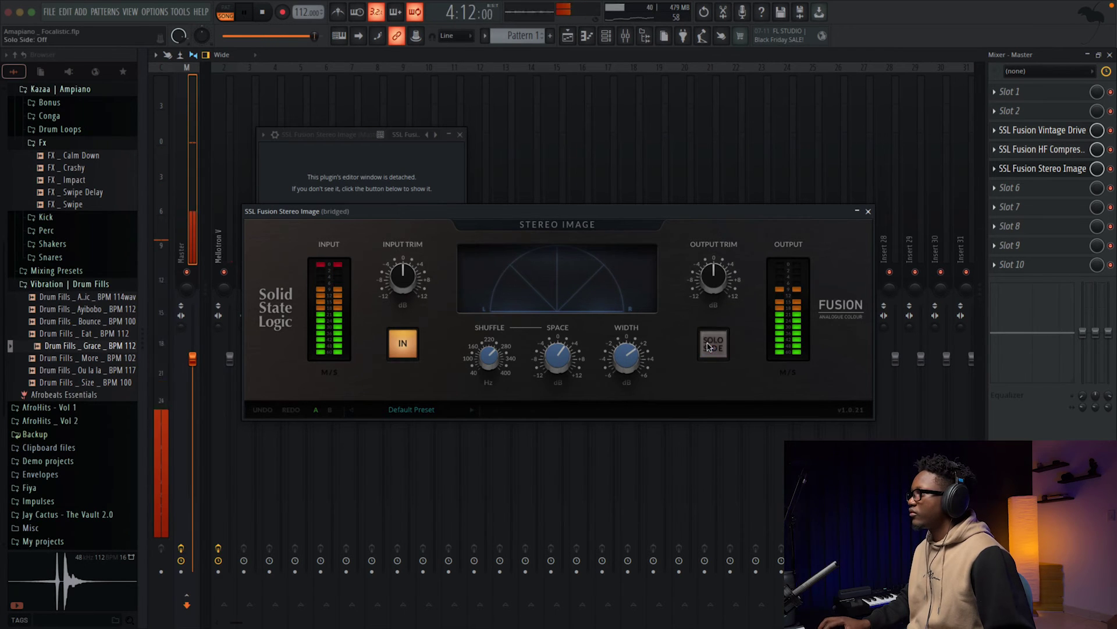
pyautogui.click(869, 211)
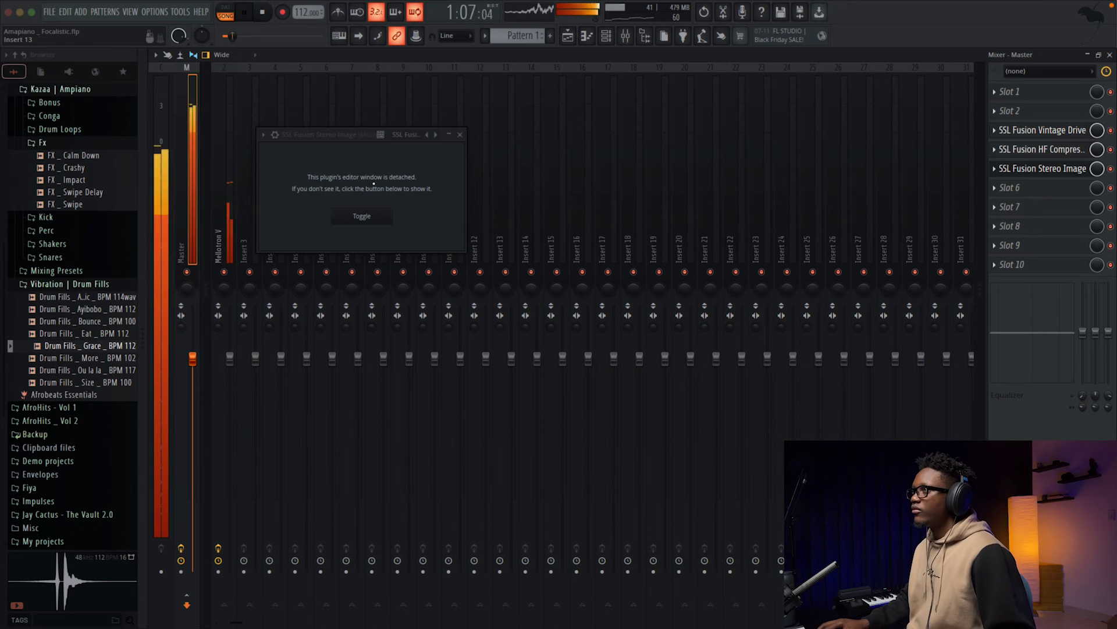
pyautogui.click(460, 134)
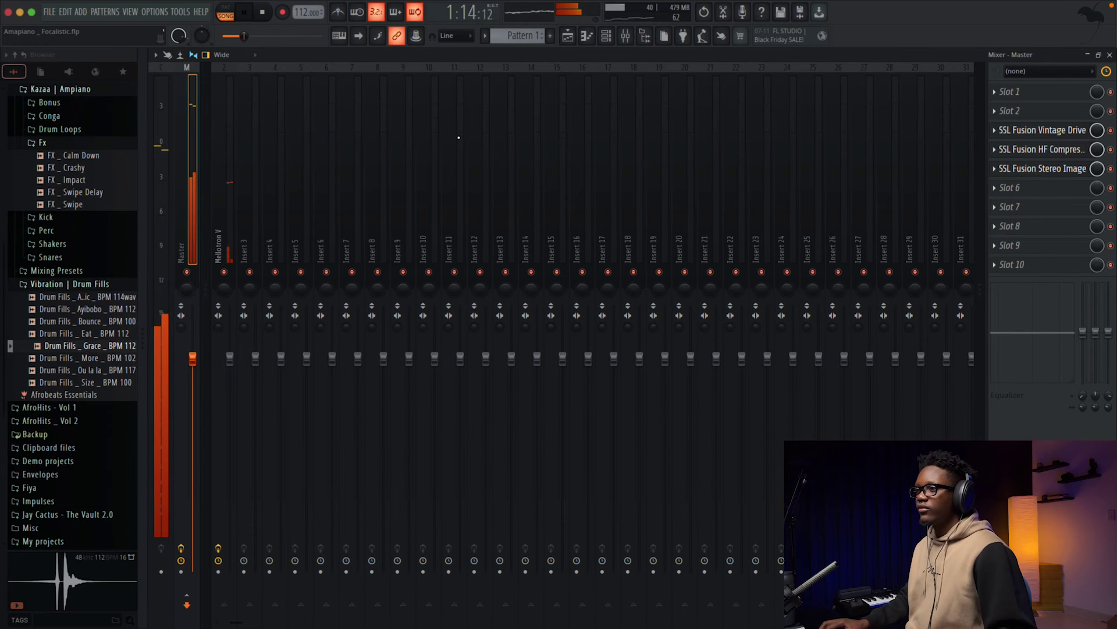
# - Load L1+ Ultramaximizer into the Master's sixth effect slot and set its threshold to -4.9 dB while the beat plays
pyautogui.click(181, 548)
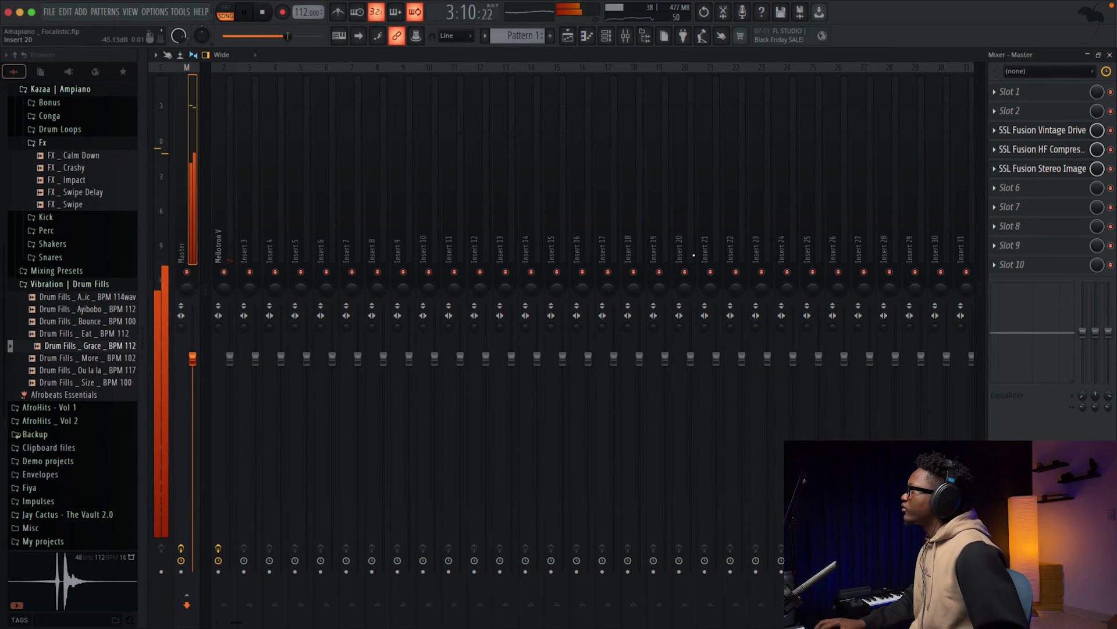
pyautogui.press('space')
pyautogui.click(1001, 188)
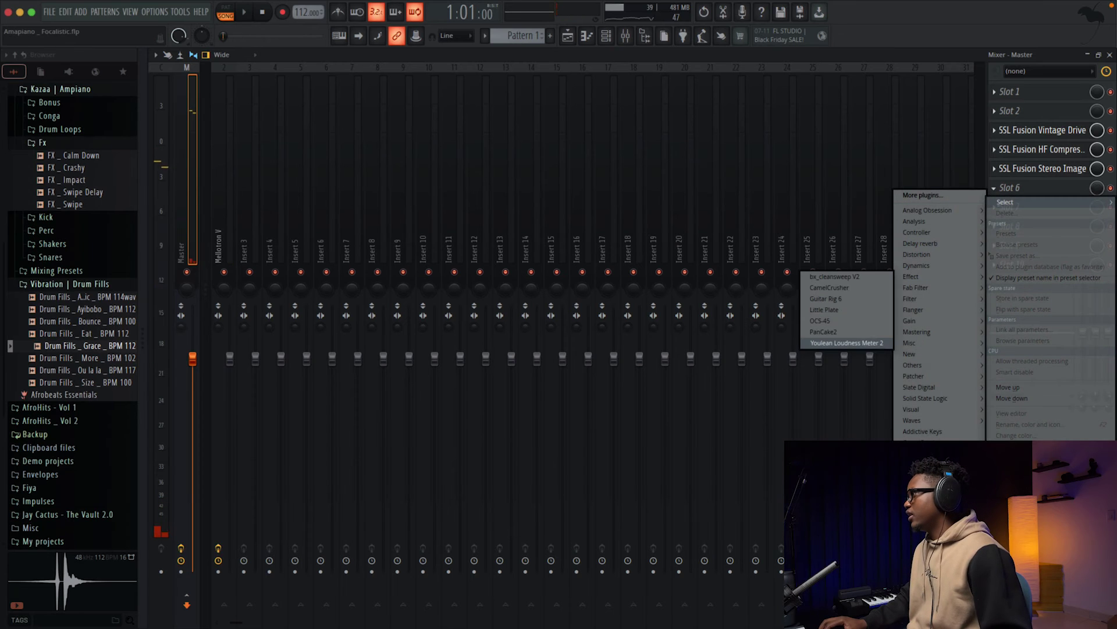
pyautogui.click(832, 314)
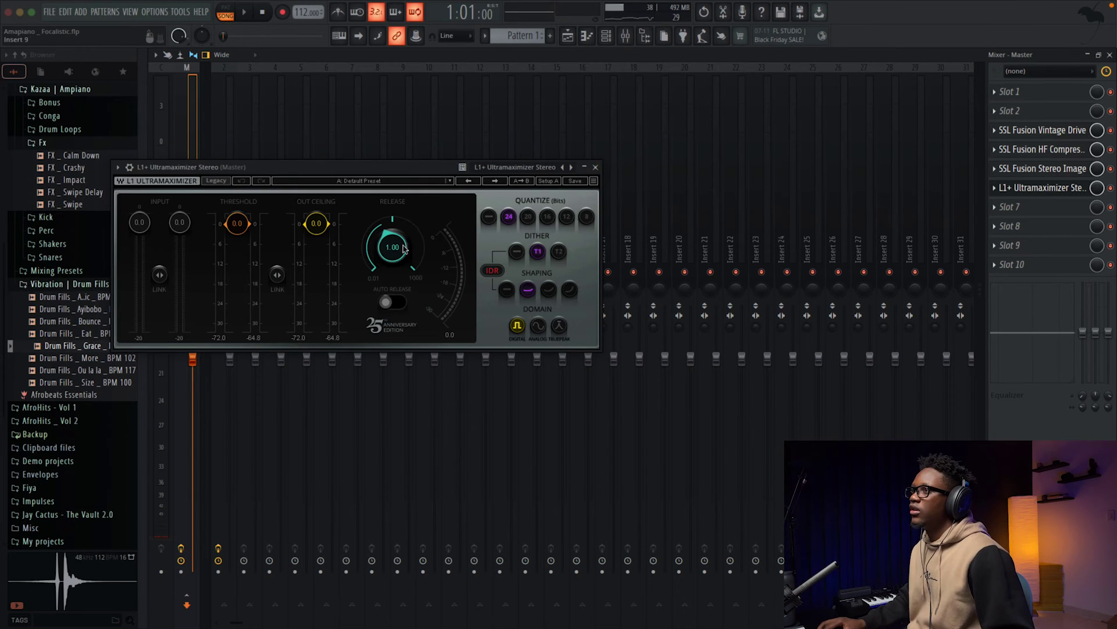
pyautogui.press('space')
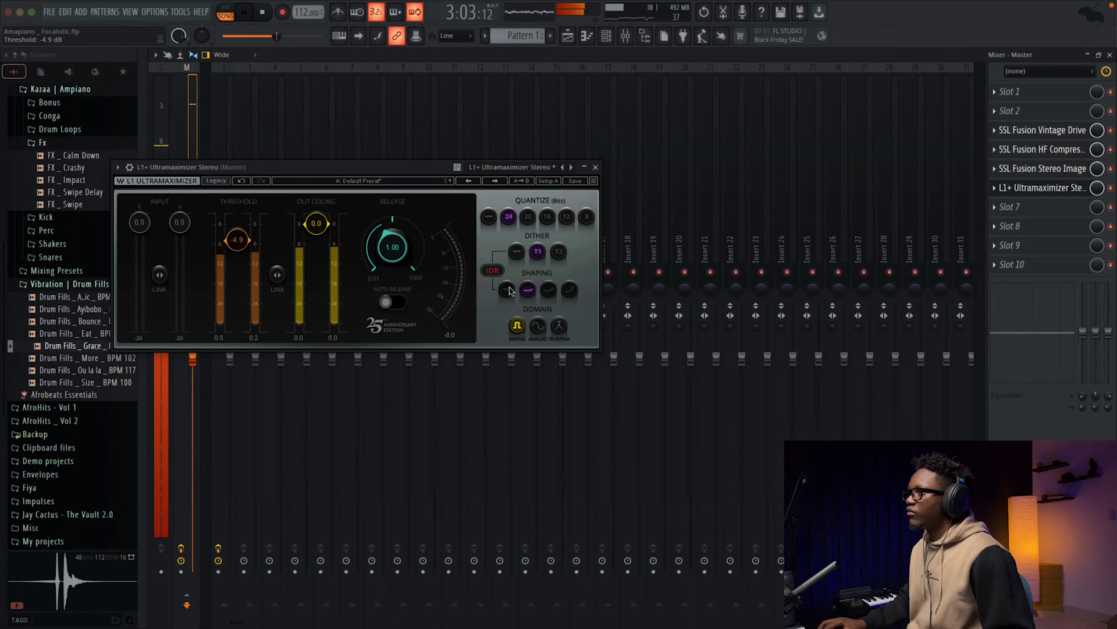
pyautogui.click(596, 167)
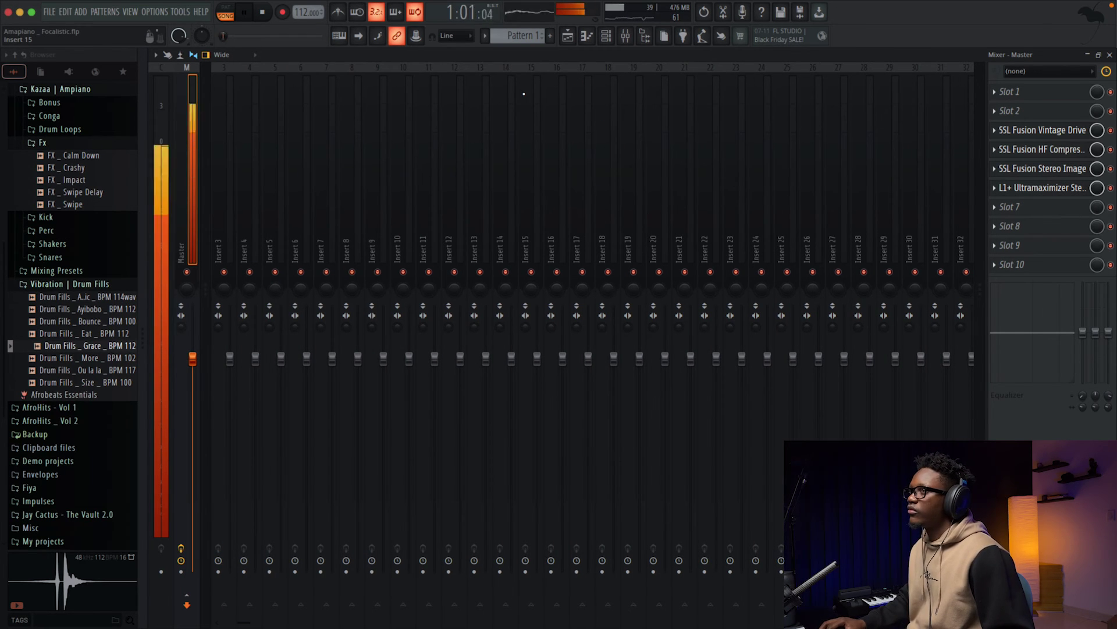
pyautogui.click(1059, 188)
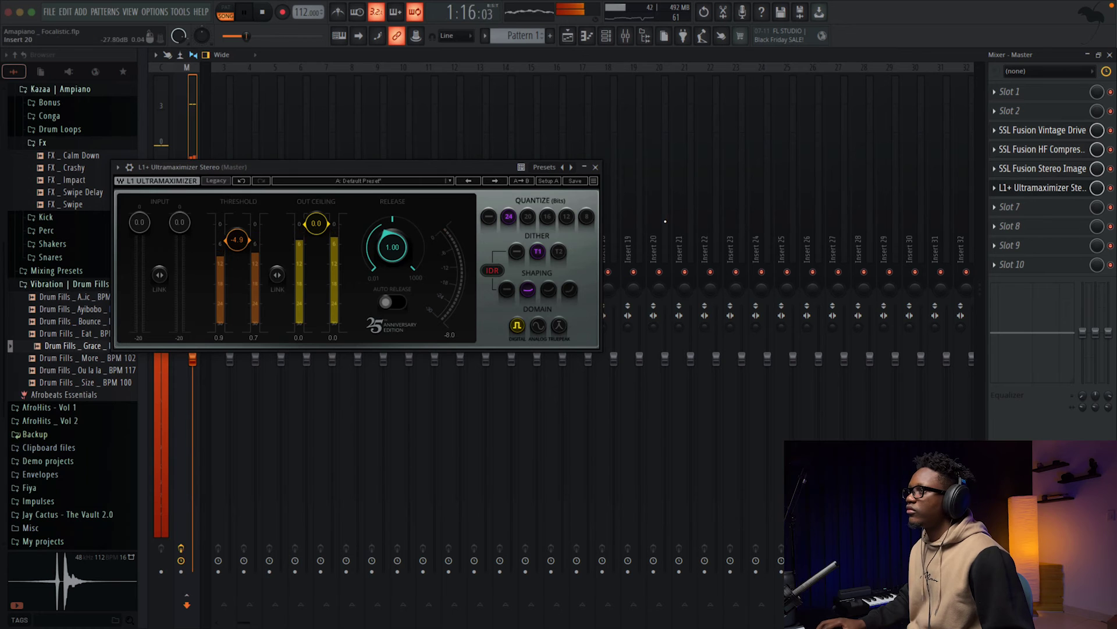
# - Open the playlist and play the arrangement through to check the limited beat
pyautogui.click(606, 36)
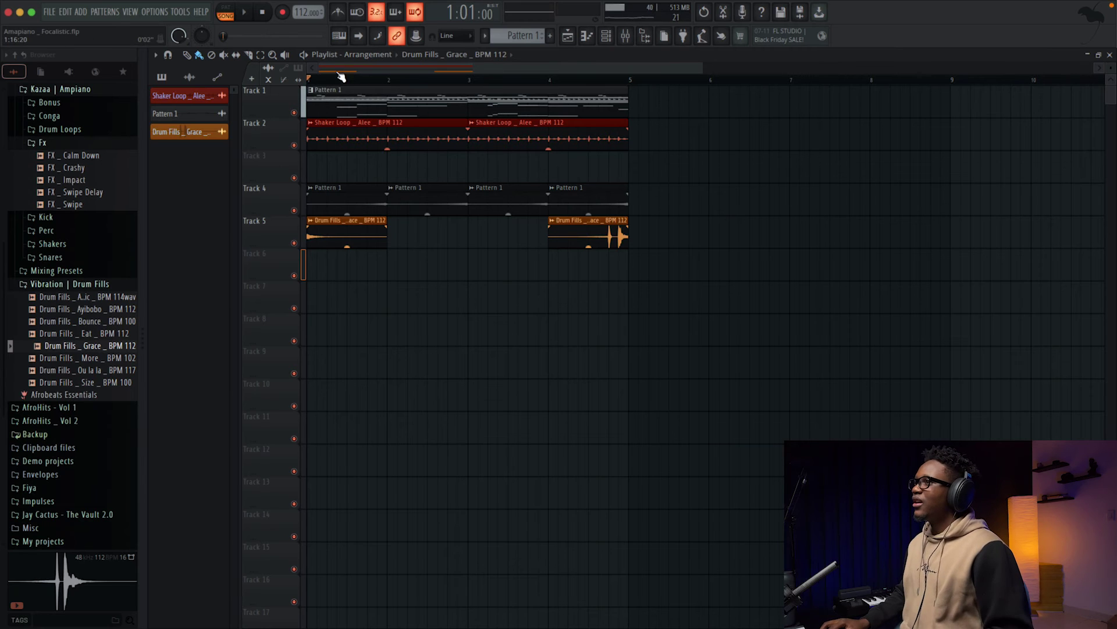
pyautogui.press('space')
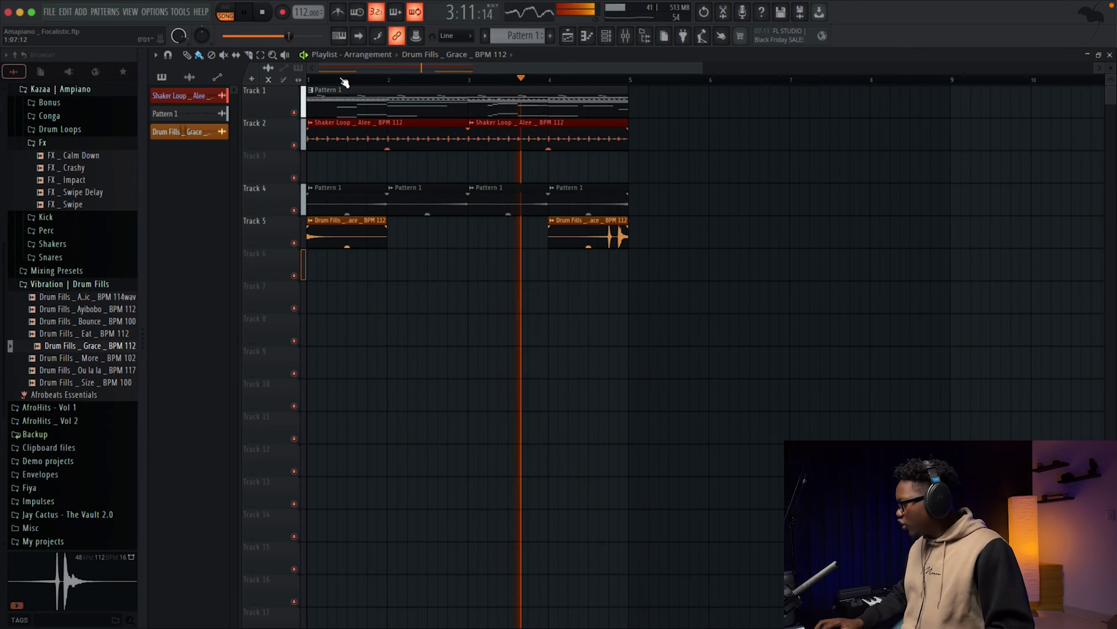
pyautogui.press('space')
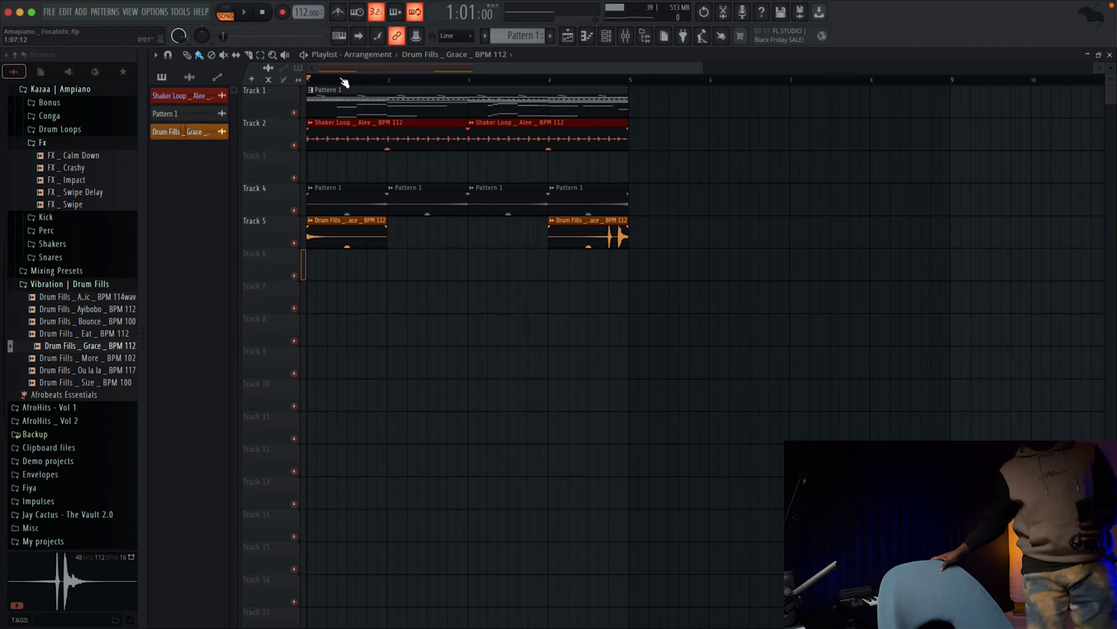
pyautogui.press('space')
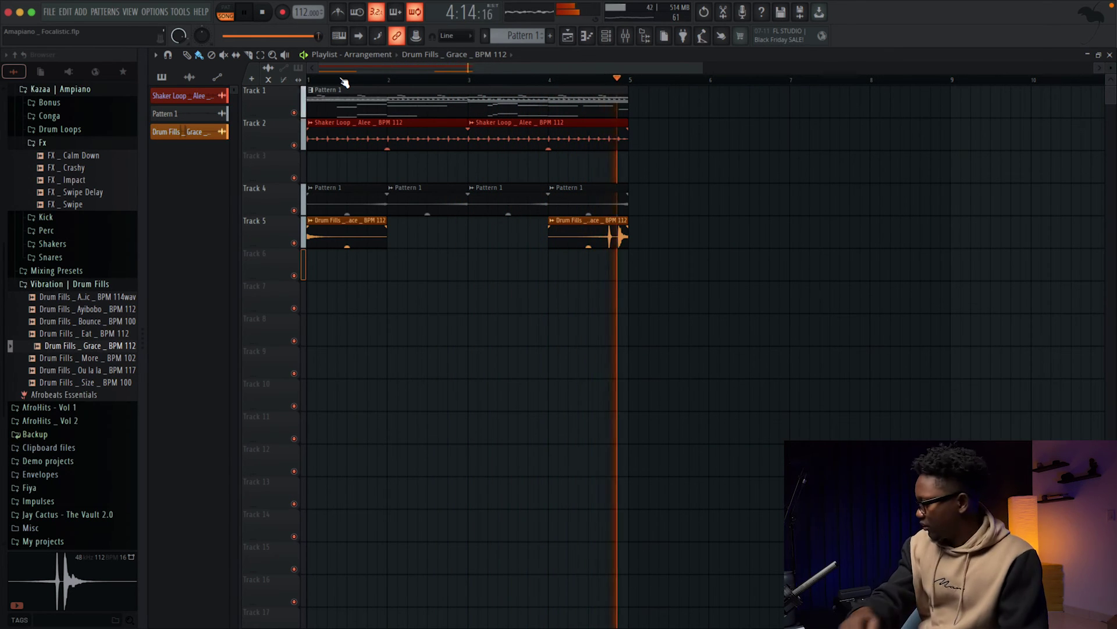
pyautogui.press('space')
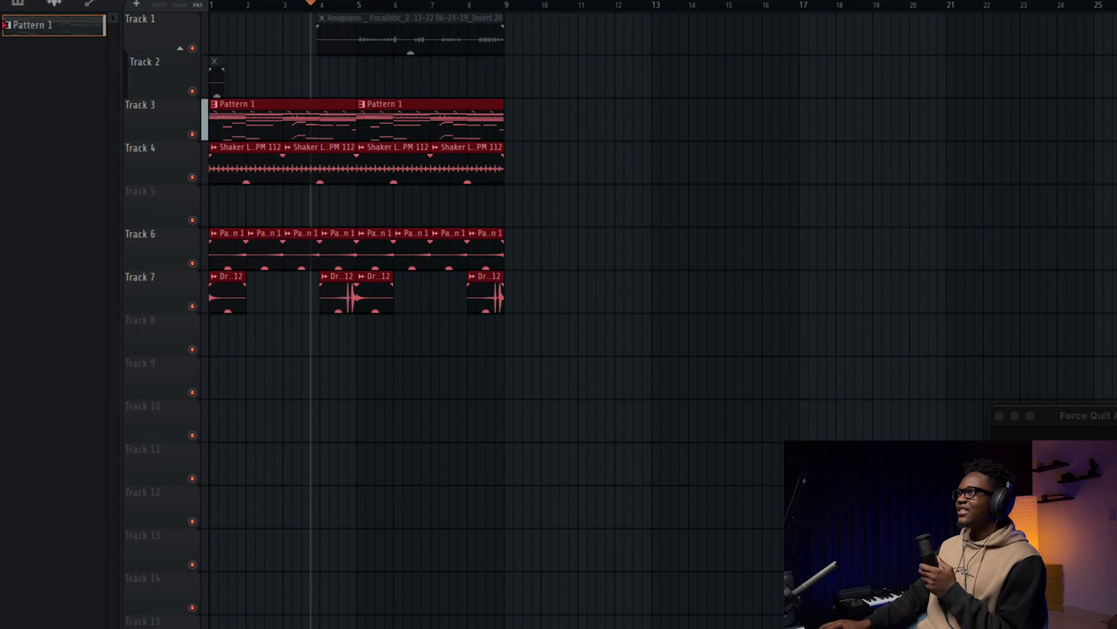
# - Delete the short muted clip from Track 2 and record a new vocal take there over the arrangement
pyautogui.press('r')
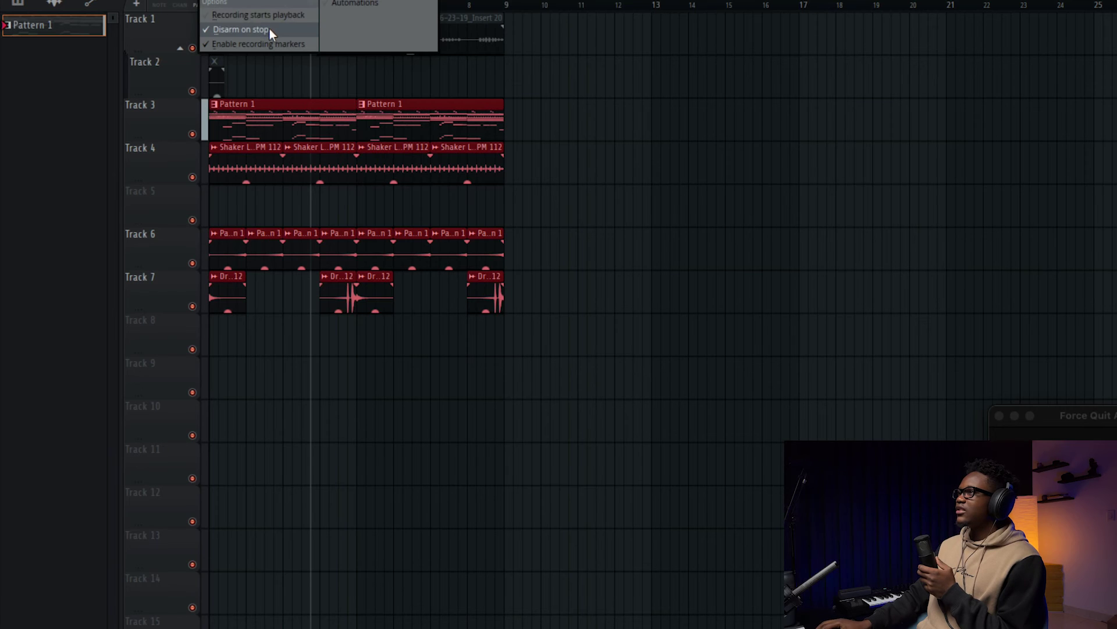
pyautogui.press('Escape')
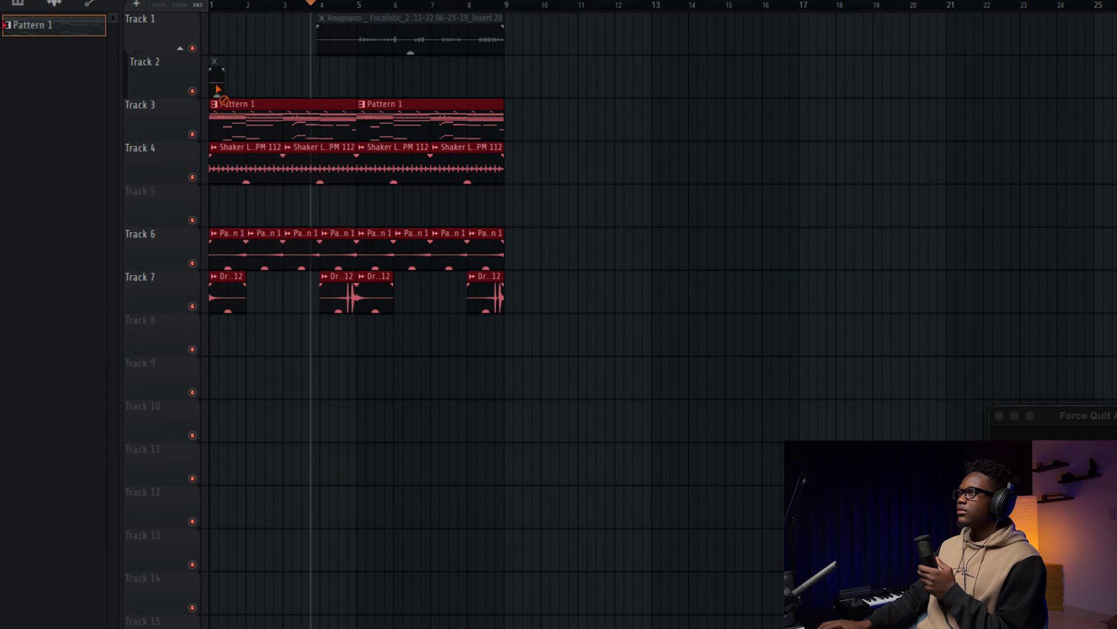
pyautogui.rightClick(170, 80)
pyautogui.click(204, 415)
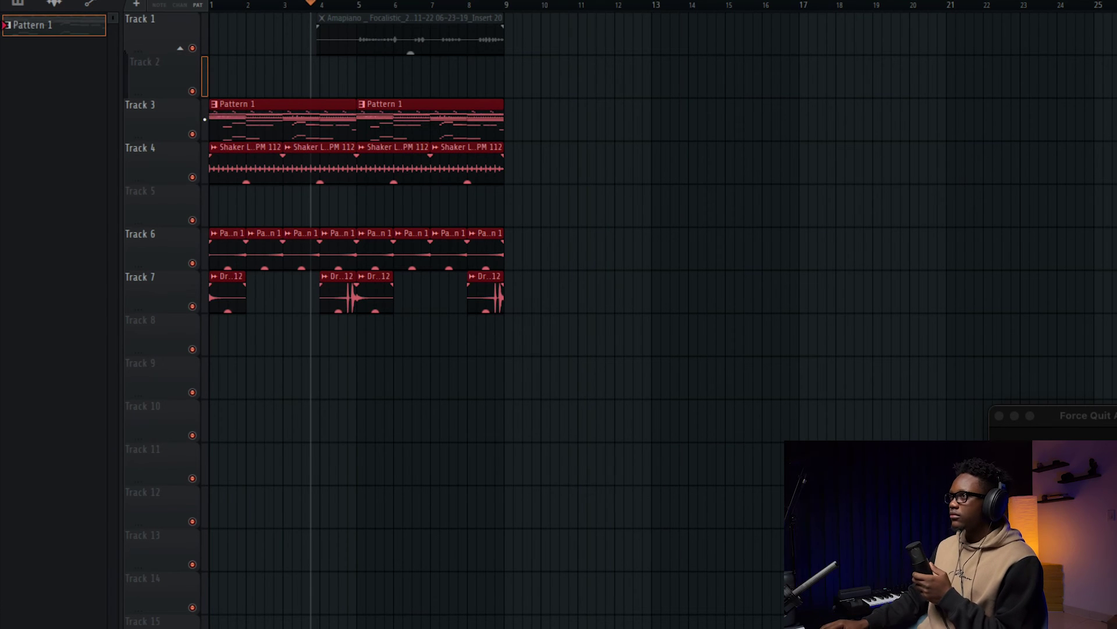
pyautogui.press('space')
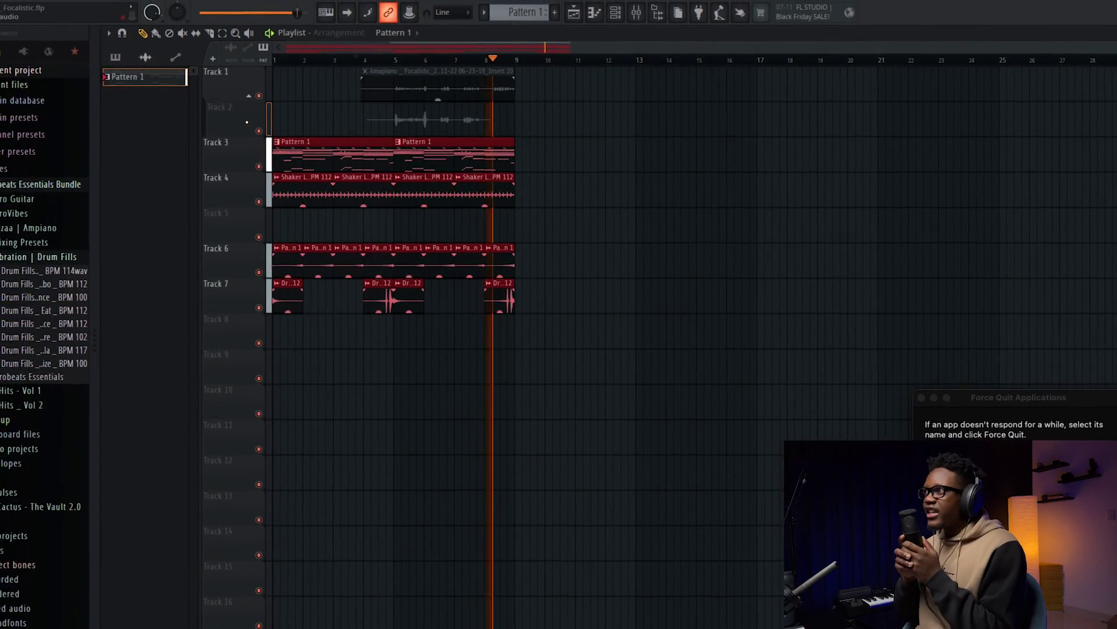
pyautogui.press('space')
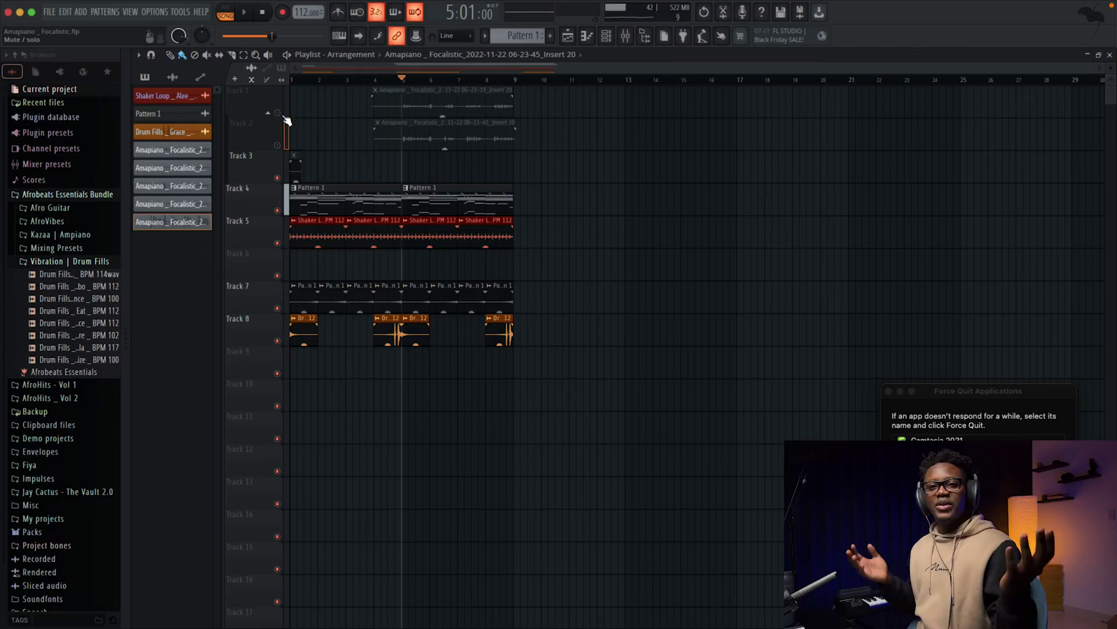
# - Audition the Track 1 vocal take in solo, turn the solo off and expand the group of recorded takes
pyautogui.rightClick(284, 116)
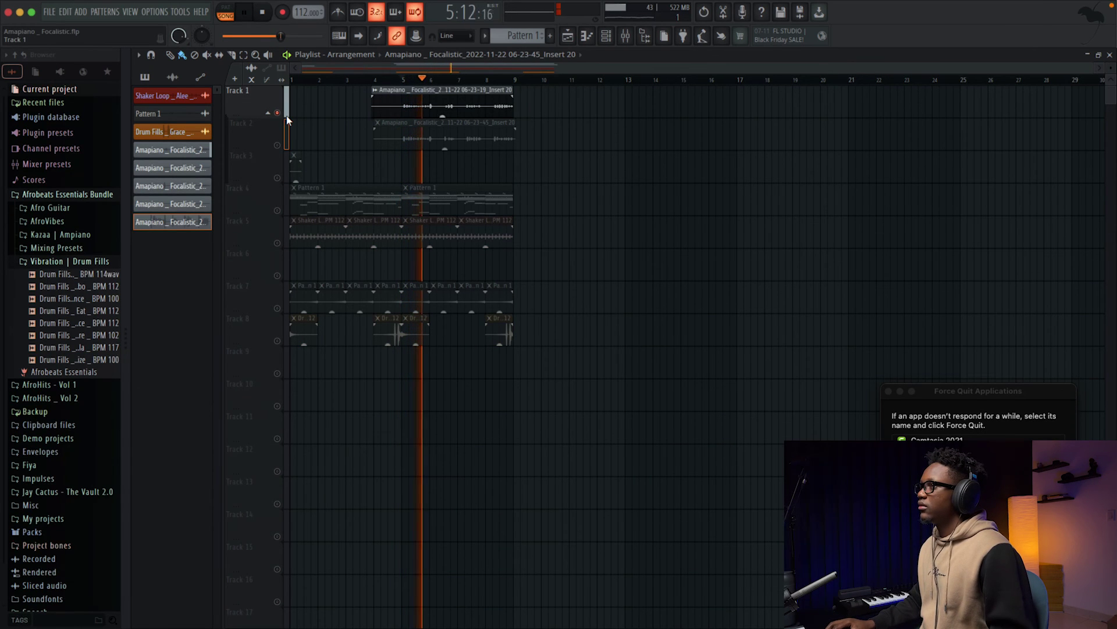
pyautogui.click(275, 113)
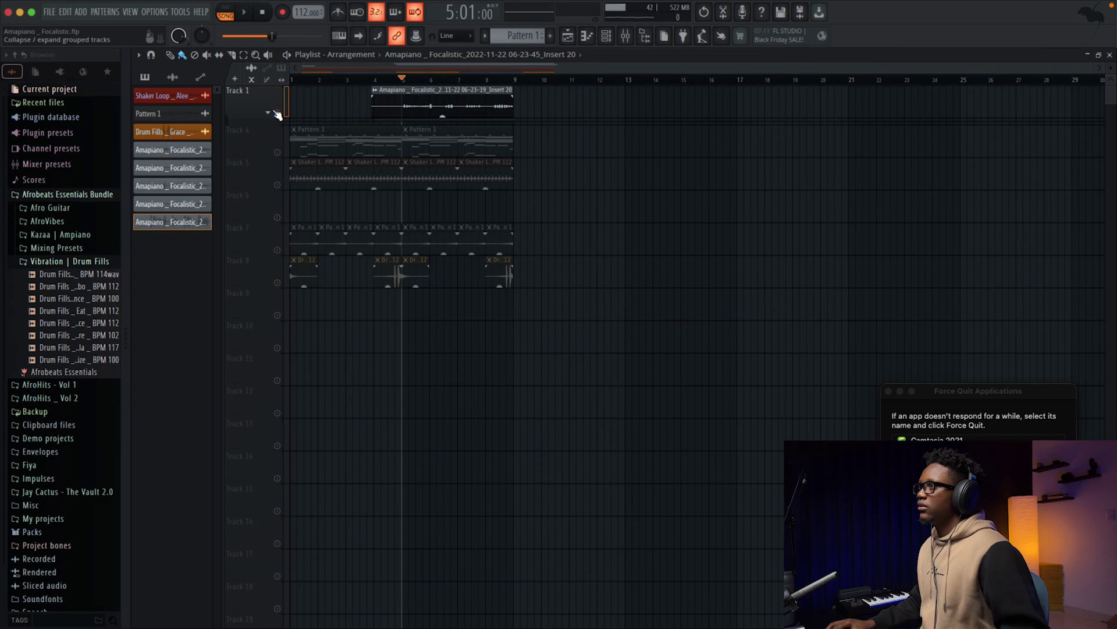
pyautogui.rightClick(278, 113)
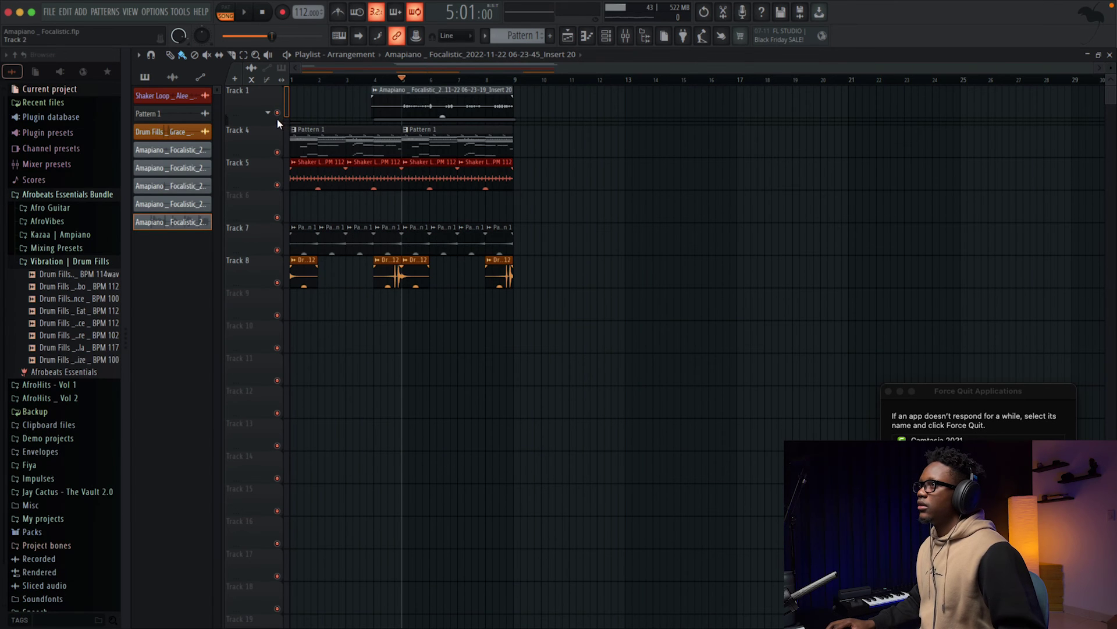
pyautogui.press('space')
pyautogui.click(276, 114)
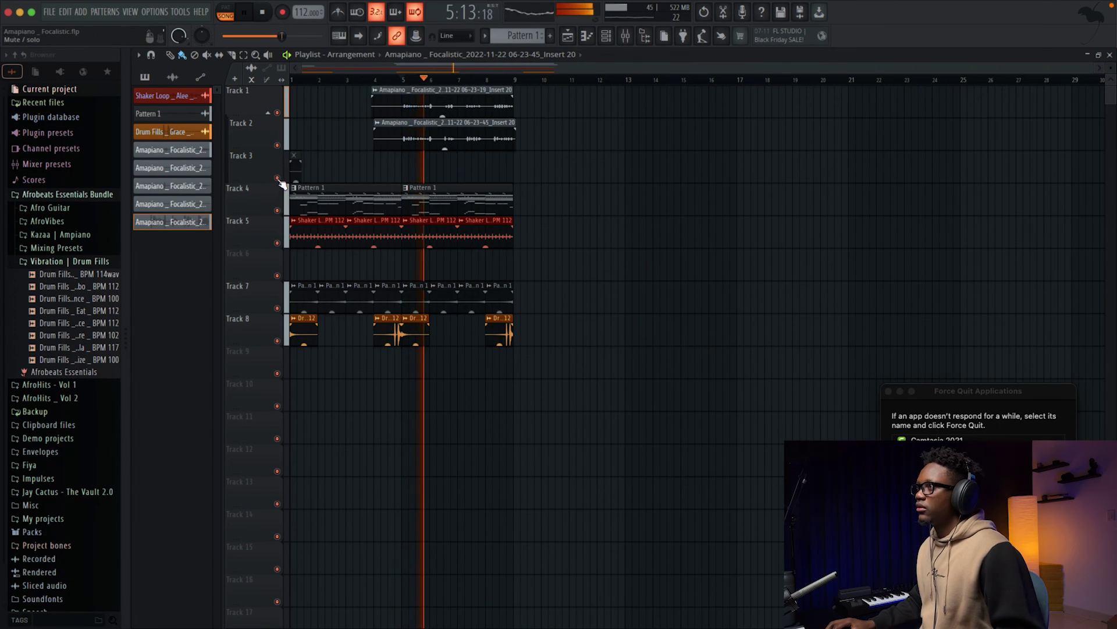
# - Compare the two vocal takes against the beat, muting Track 1 and keeping Track 2 active
pyautogui.click(277, 145)
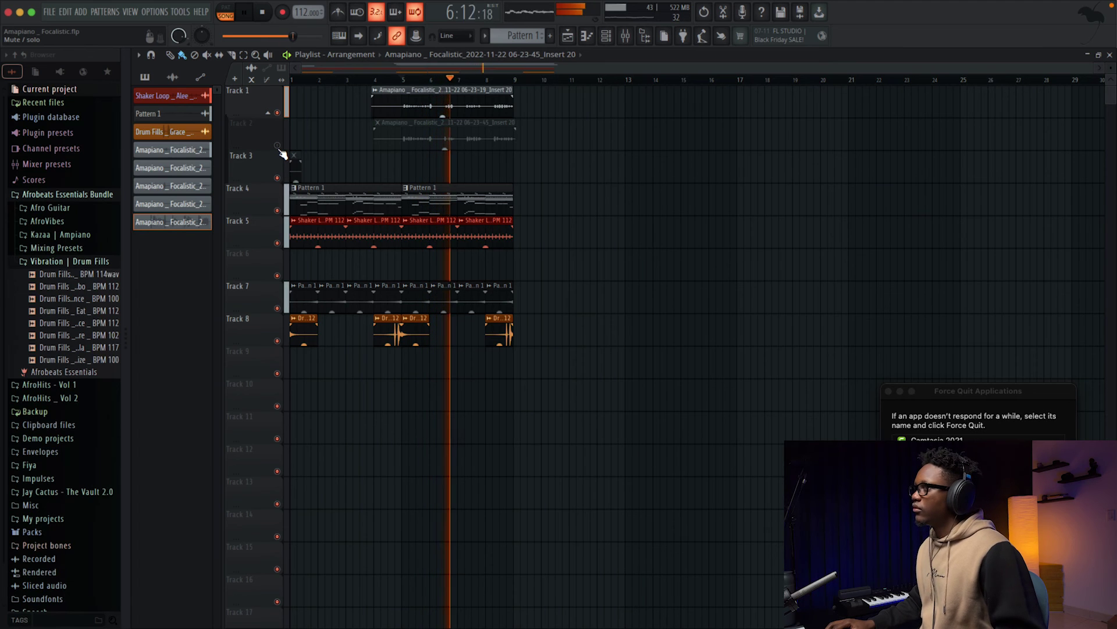
pyautogui.press('space')
pyautogui.click(277, 113)
pyautogui.click(277, 145)
pyautogui.press('space')
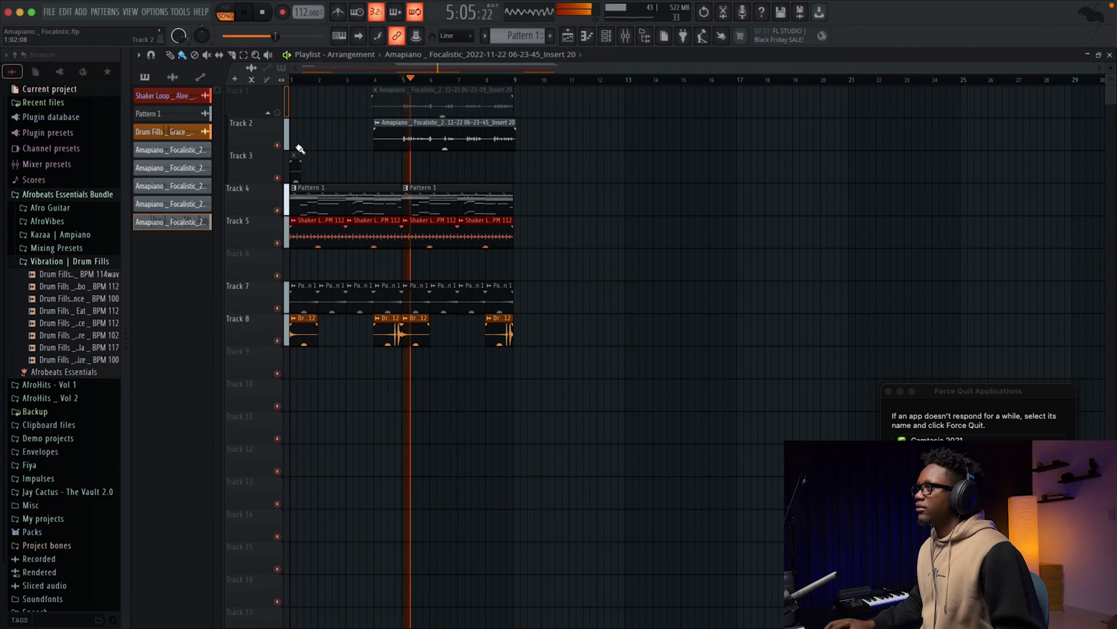
# - Route the Track 2 vocal clip to mixer insert 1, load Little Plate in its first slot, lower the reverb mix and raise the low cut
pyautogui.doubleClick(424, 134)
pyautogui.click(505, 201)
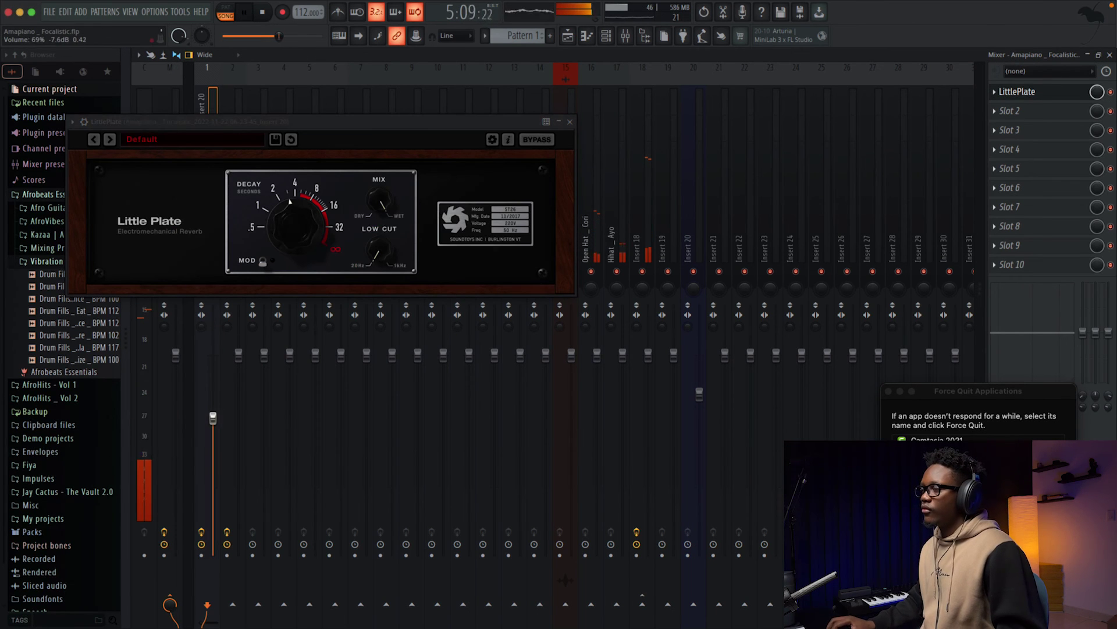
pyautogui.moveTo(382, 203); pyautogui.dragTo(353, 266)
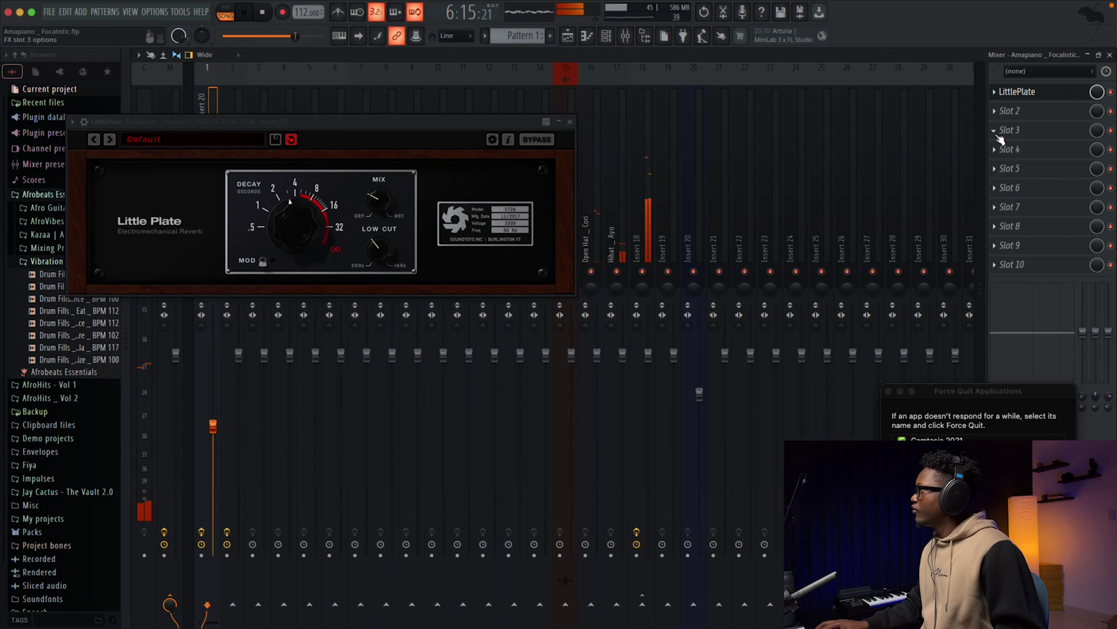
# - Add Fruity Parametric EQ 2 to the vocal insert's second slot, shape band 1 into a high-pass cutting the lows and close the plugin
pyautogui.click(998, 111)
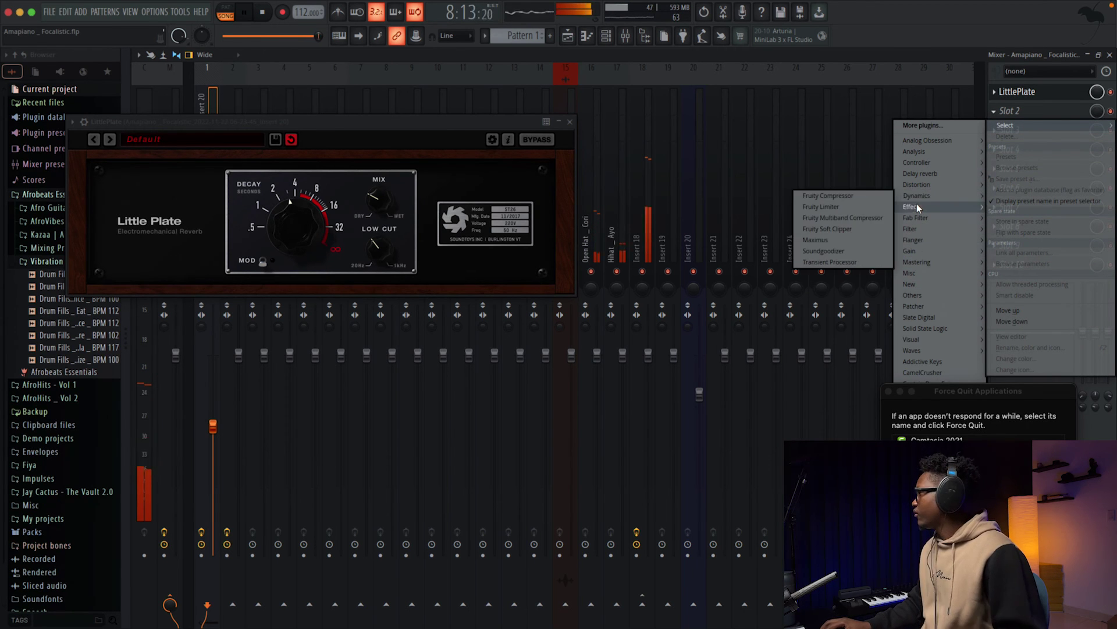
pyautogui.moveTo(917, 218)
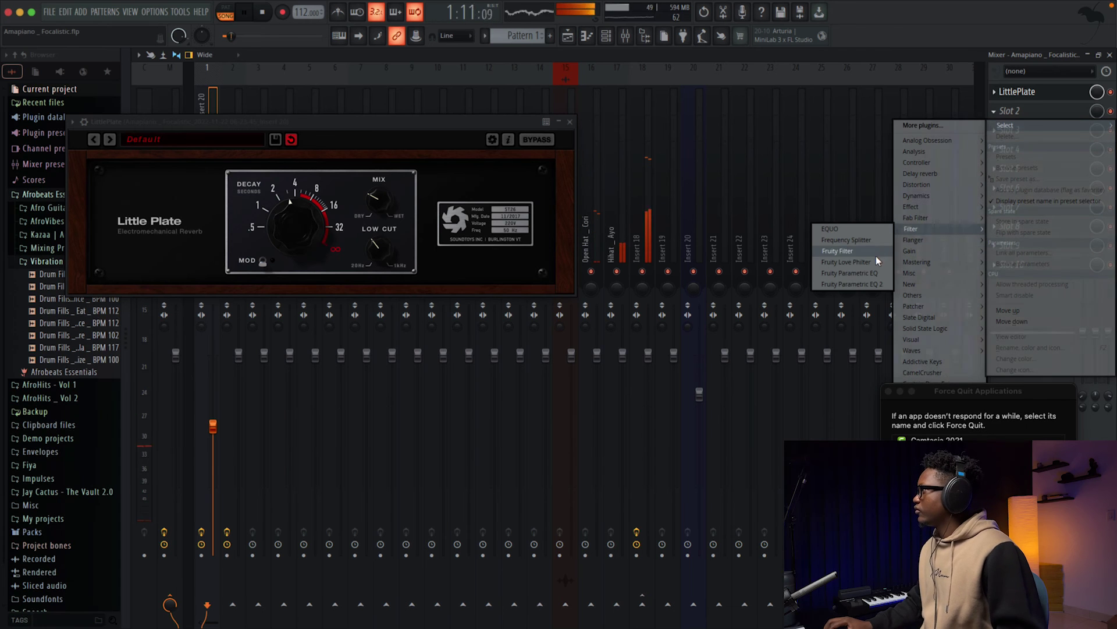
pyautogui.click(872, 284)
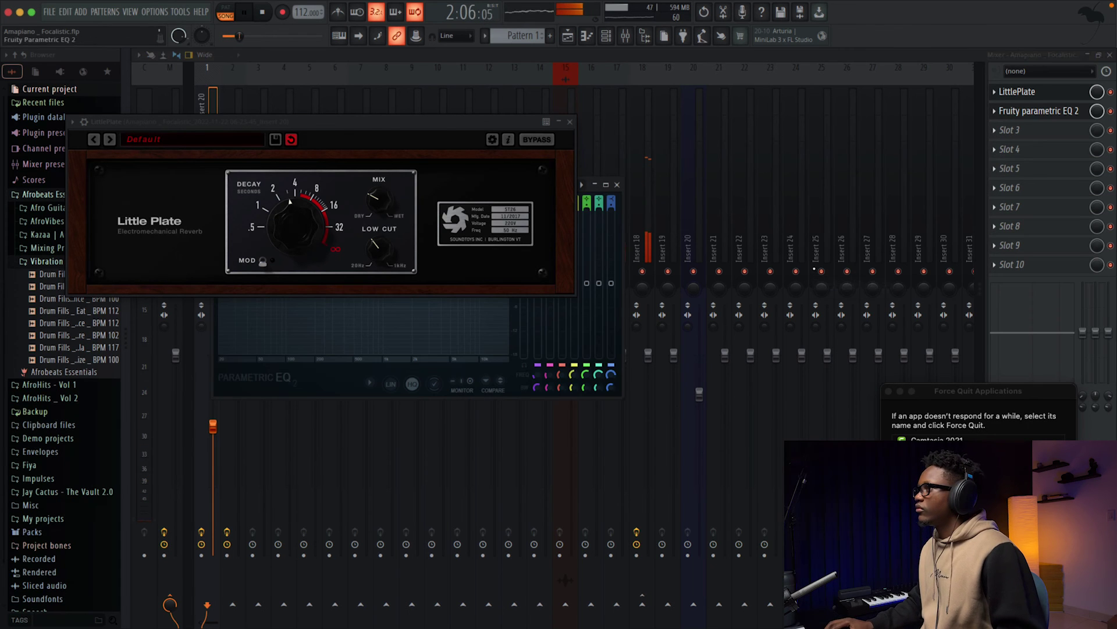
pyautogui.click(570, 122)
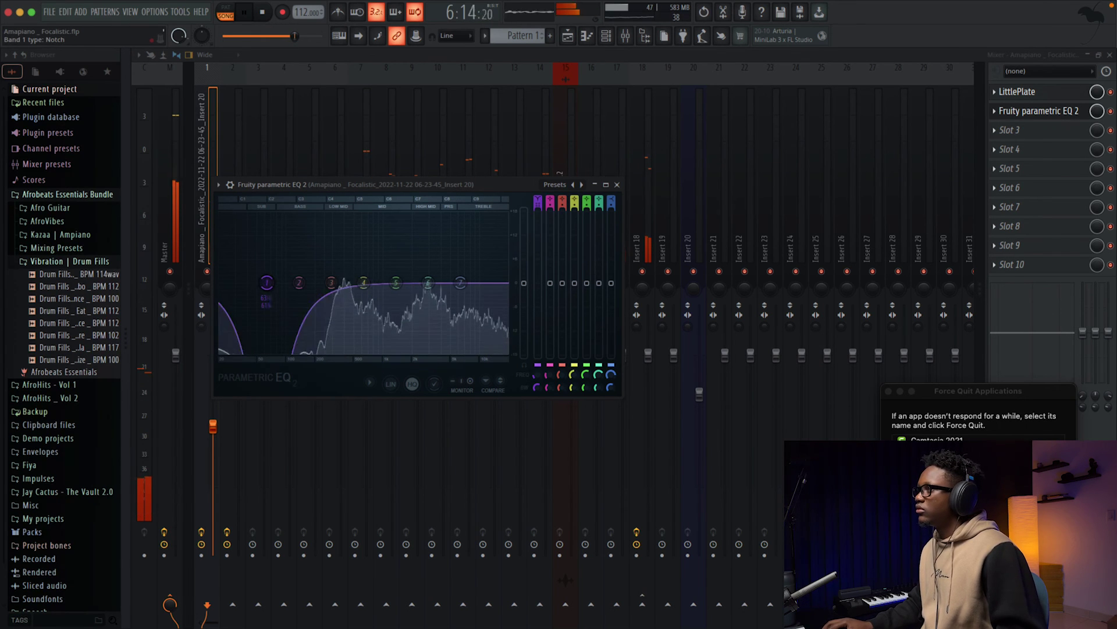
pyautogui.scroll(-1, 537, 202)
pyautogui.moveTo(266, 283); pyautogui.dragTo(304, 283)
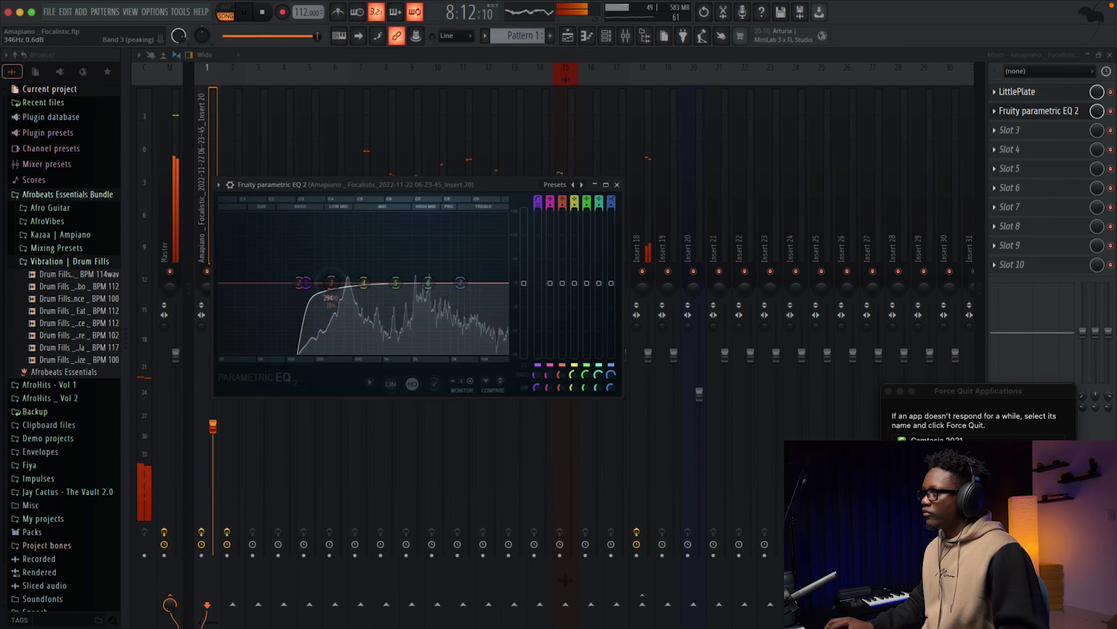
pyautogui.click(617, 184)
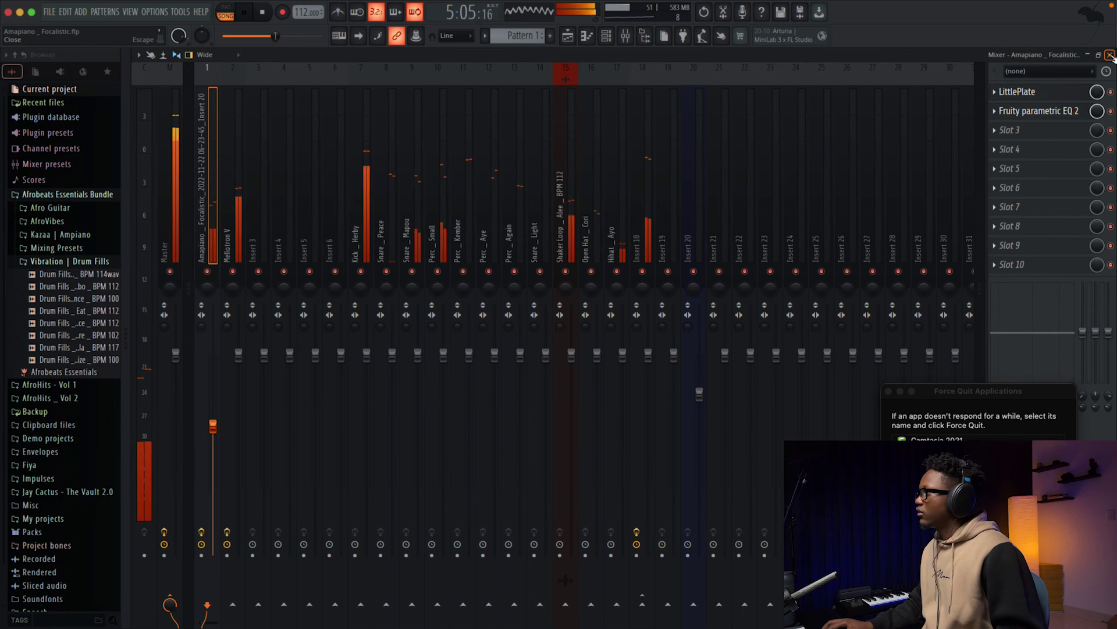
# - Return to the playlist, close the vocal clip's settings and play the arrangement with the processed vocal
pyautogui.press('F5')
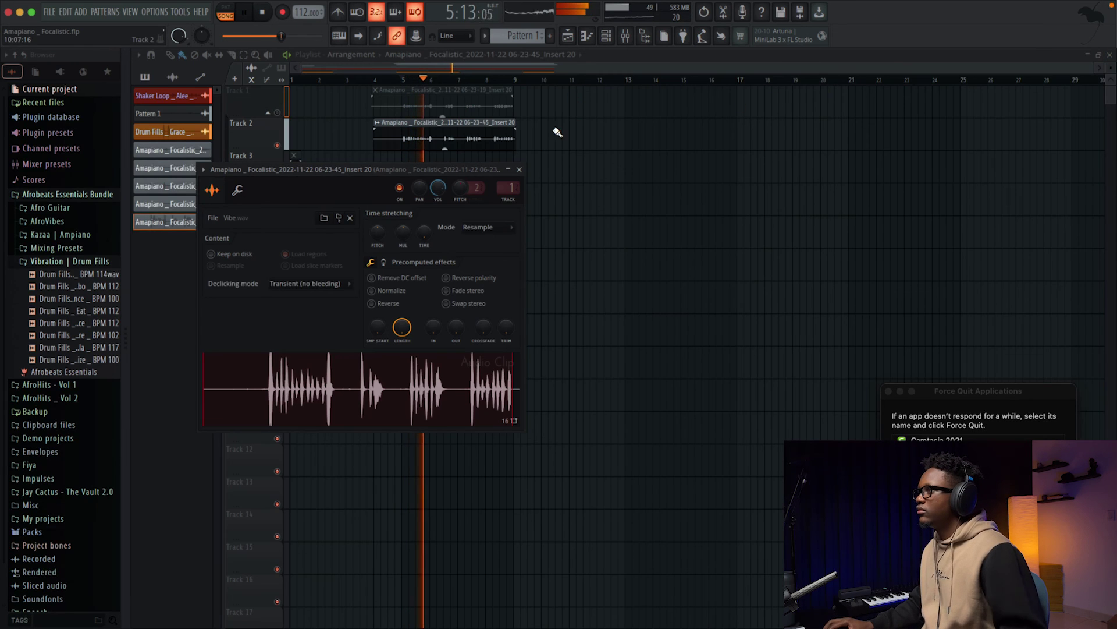
pyautogui.press('Escape')
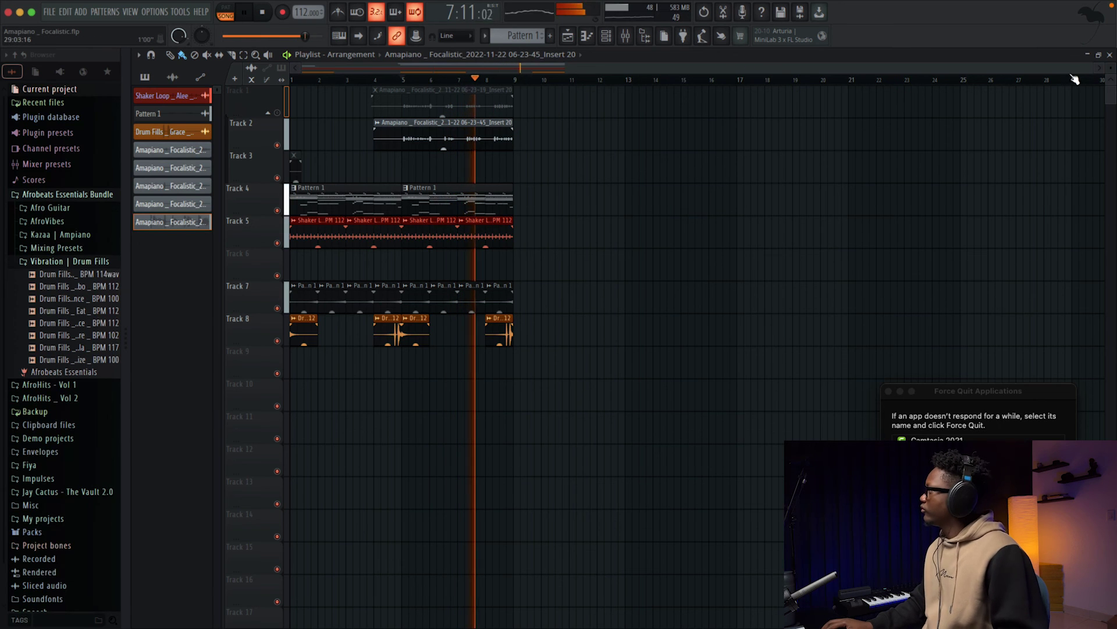
pyautogui.moveTo(1098, 68); pyautogui.dragTo(907, 68)
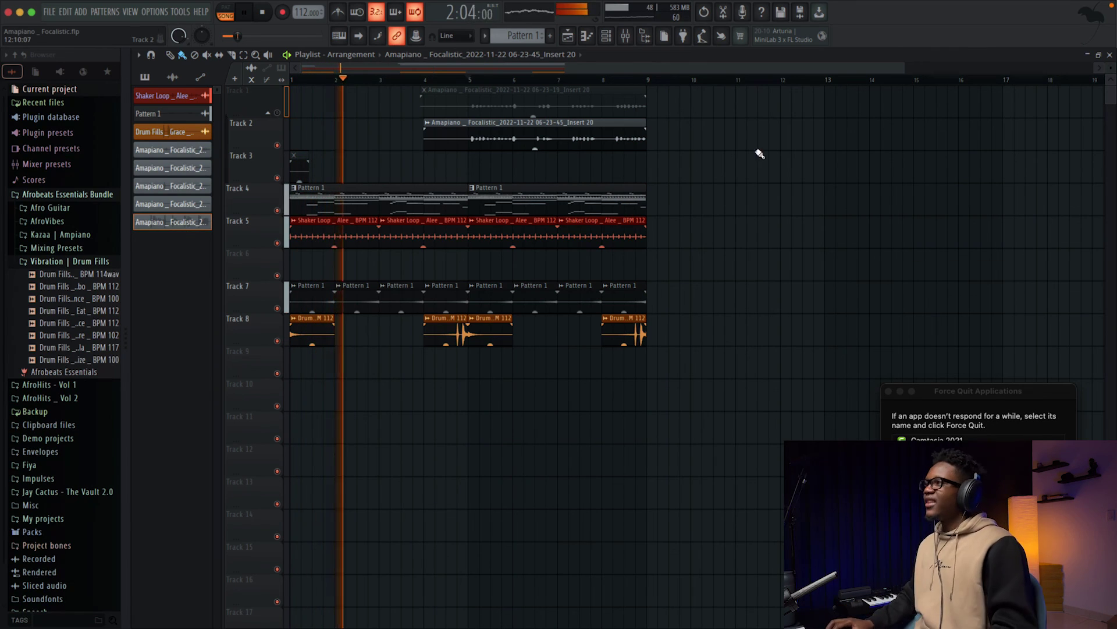
pyautogui.press('space')
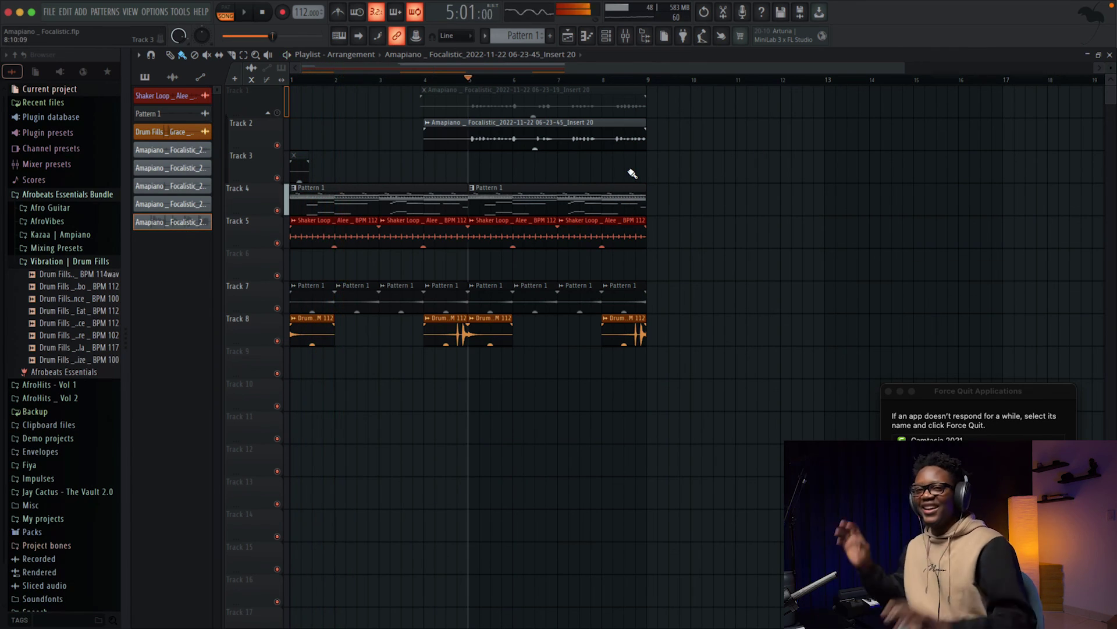